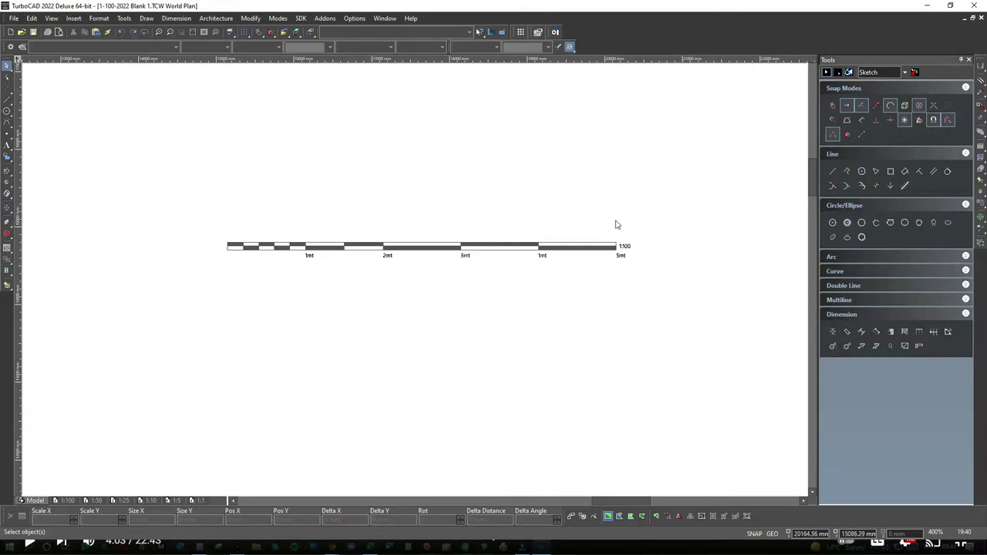
Step: Add a horizontal dimension across the full length of the 1:100 scale bar, placing it above the bar
left_click(832, 332)
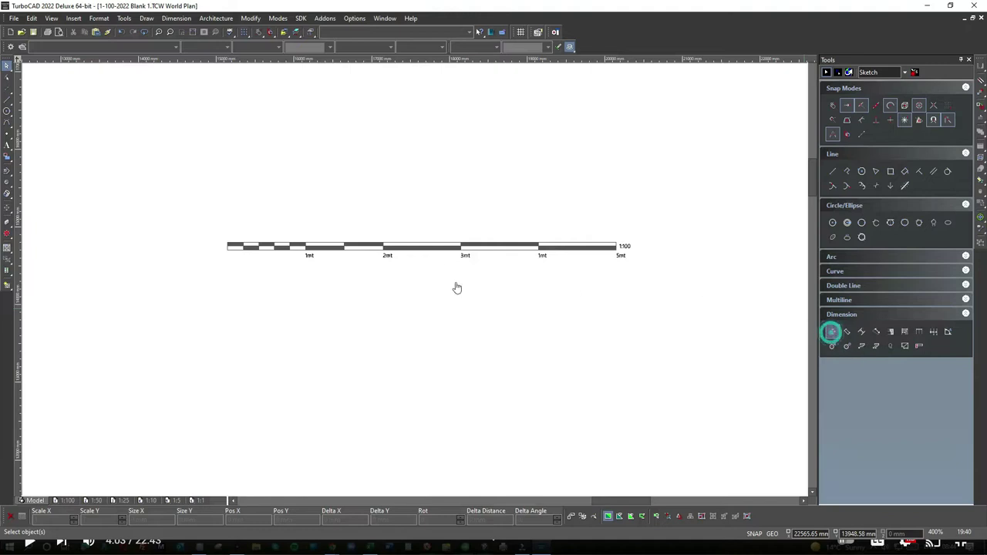
right_click(226, 241)
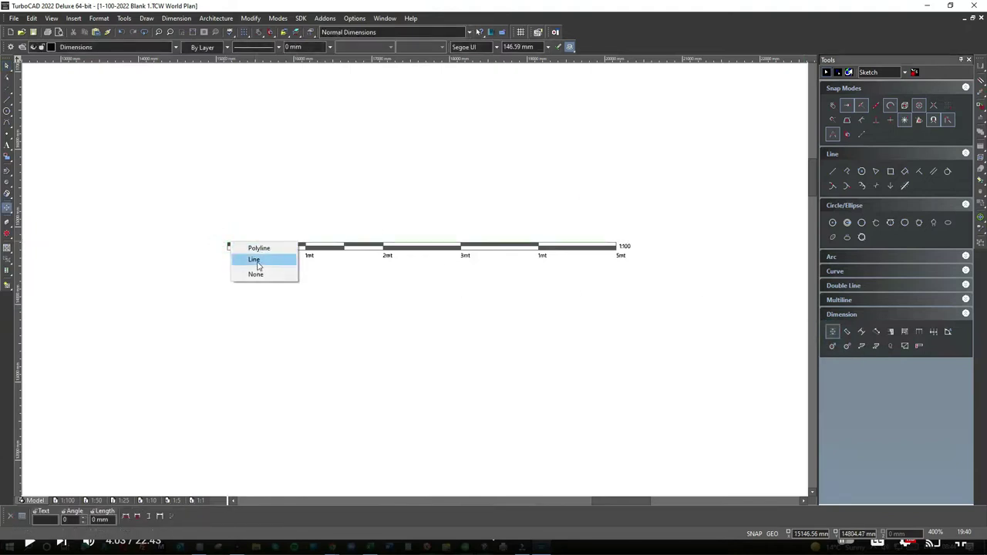
left_click(258, 261)
left_click(617, 245)
left_click(608, 198)
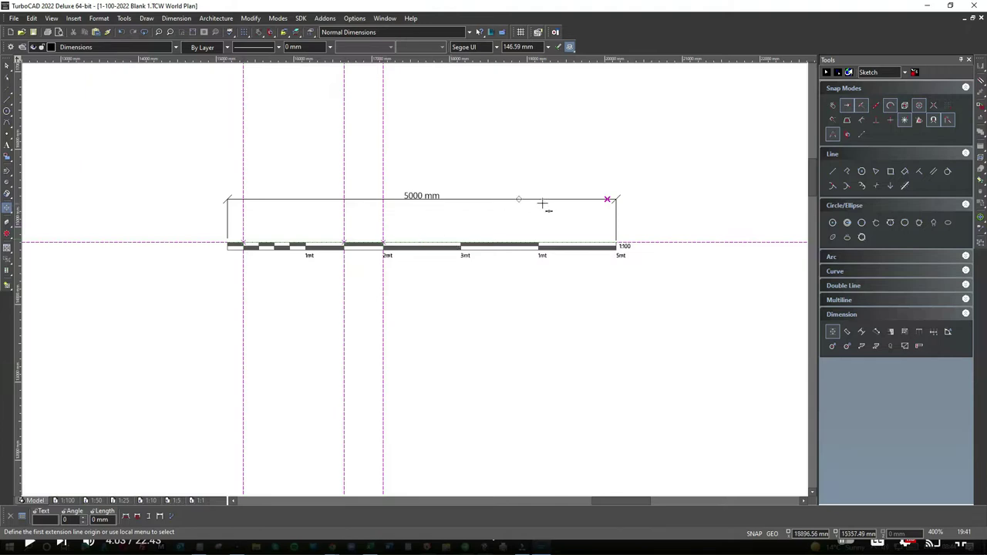
Step: Delete the dimension above the scale bar
scroll(545, 203, "down", 3)
scroll(414, 279, "down", 2)
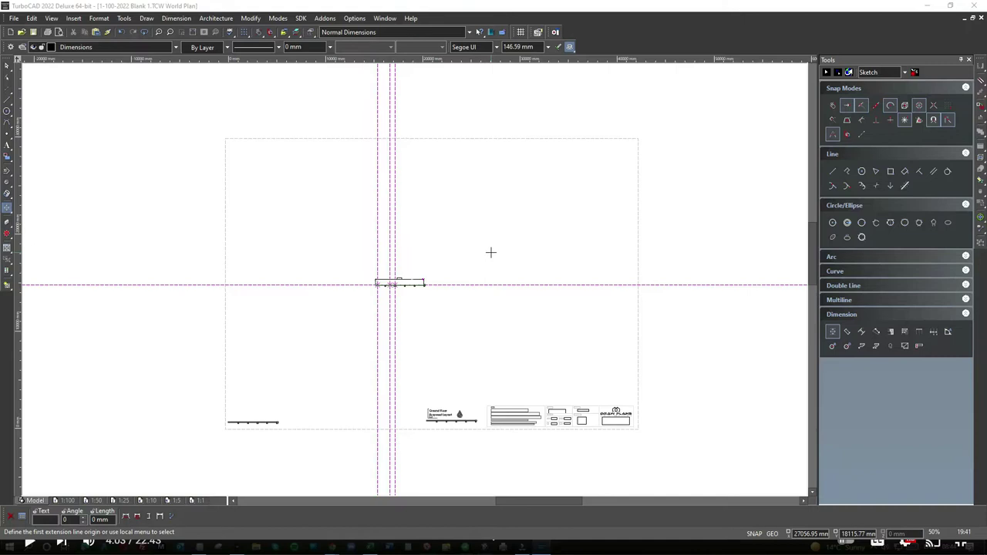
scroll(415, 278, "up", 4)
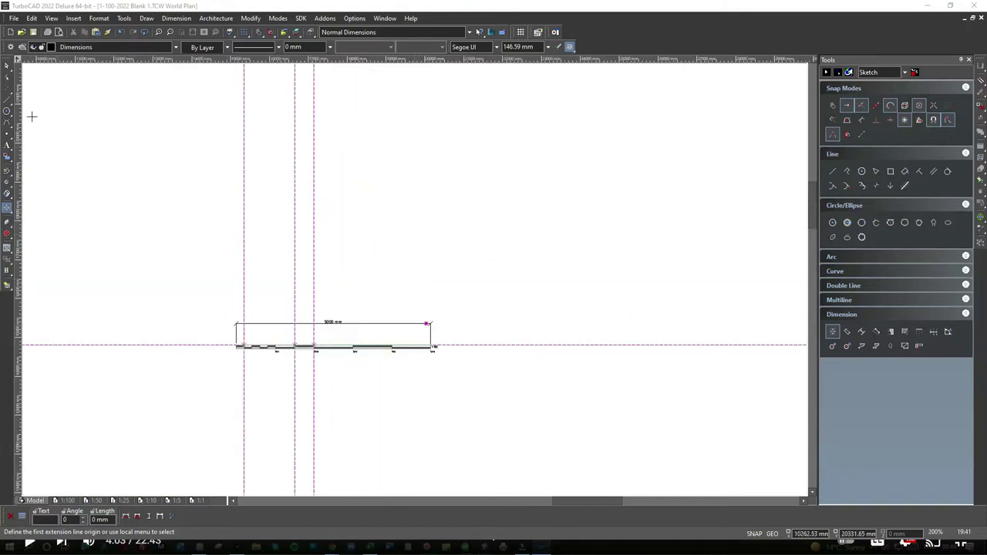
left_click(7, 66)
scroll(415, 280, "down", 2)
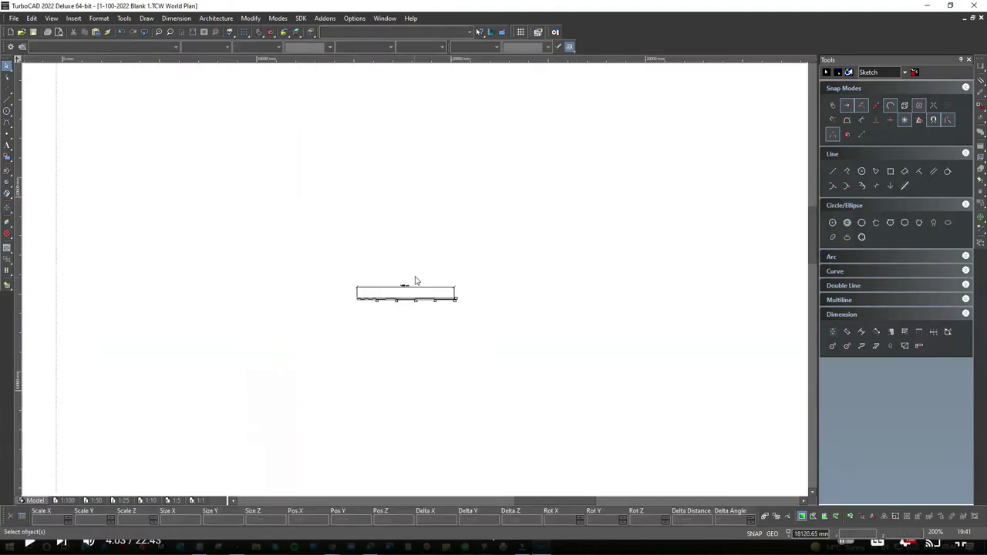
scroll(415, 283, "up", 2)
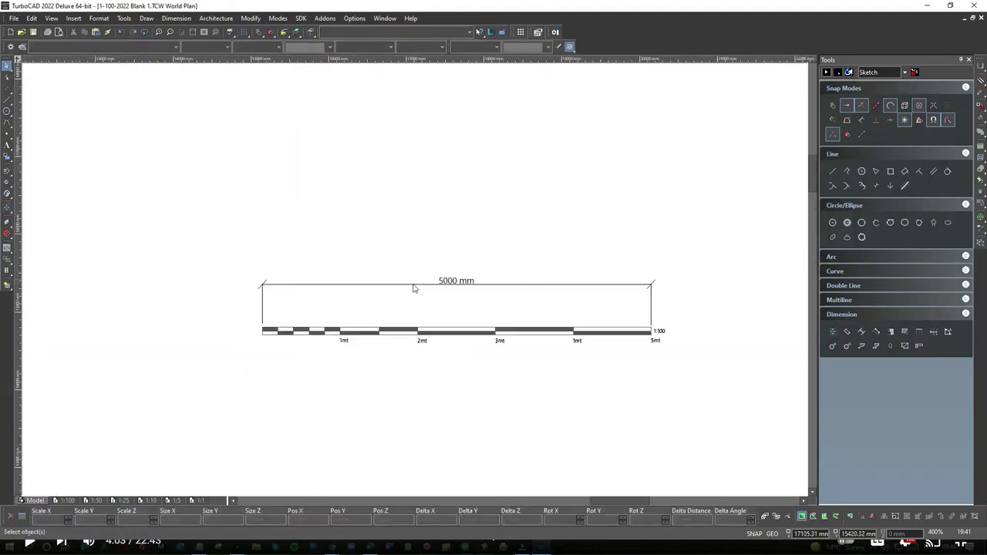
left_click(414, 287)
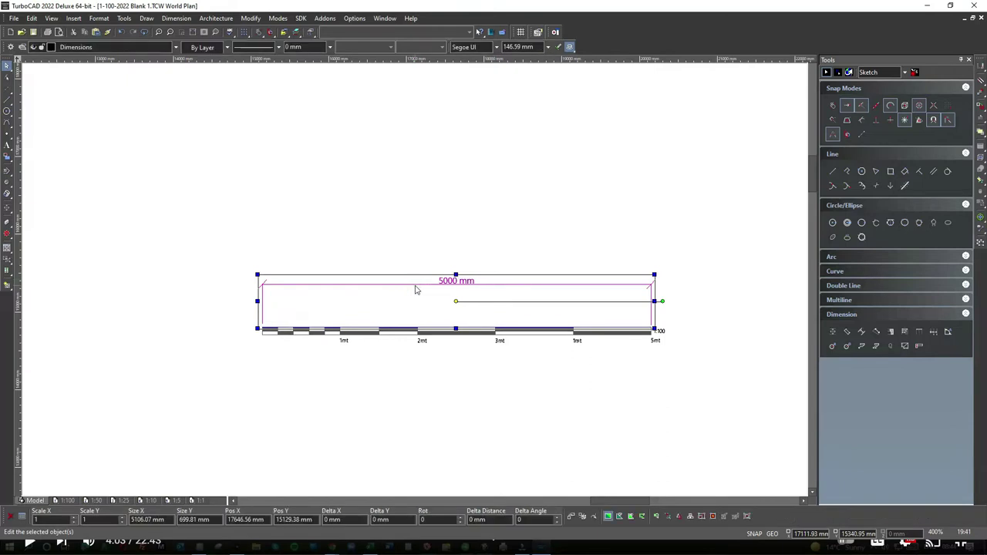
key("Delete")
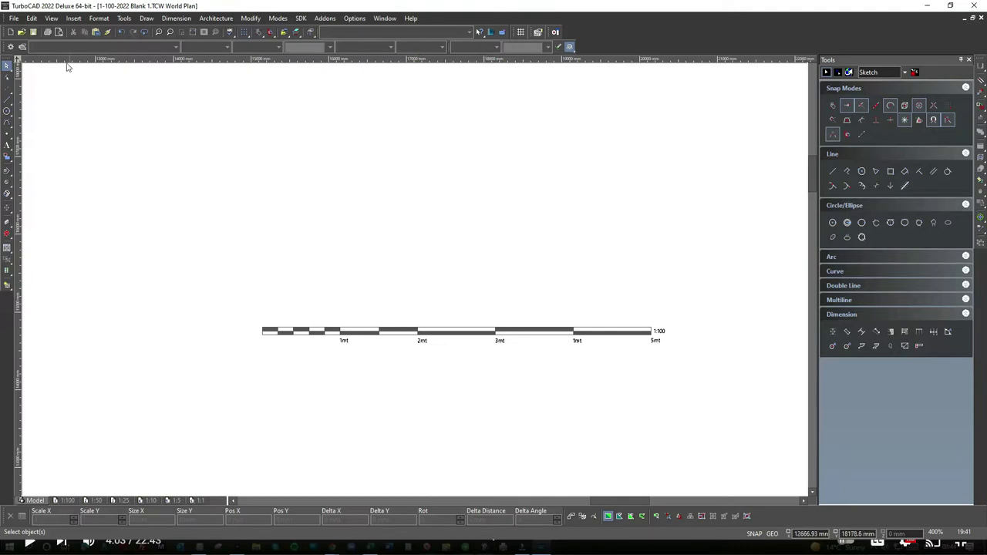
Step: Create a new metric drawing in decimal millimetres at 1:1 scale with the Page Setup Wizard, and hide its grid
left_click(14, 18)
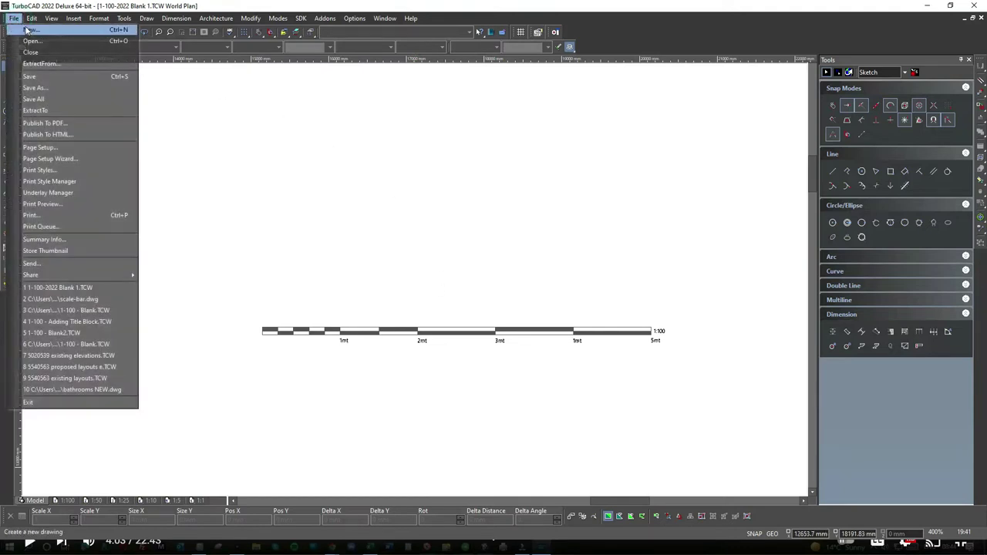
left_click(28, 33)
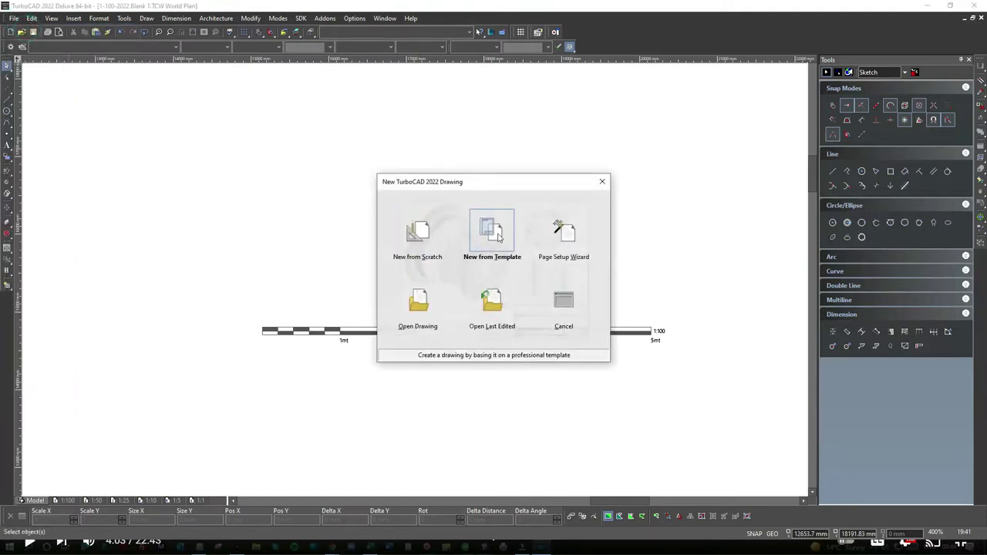
left_click(568, 235)
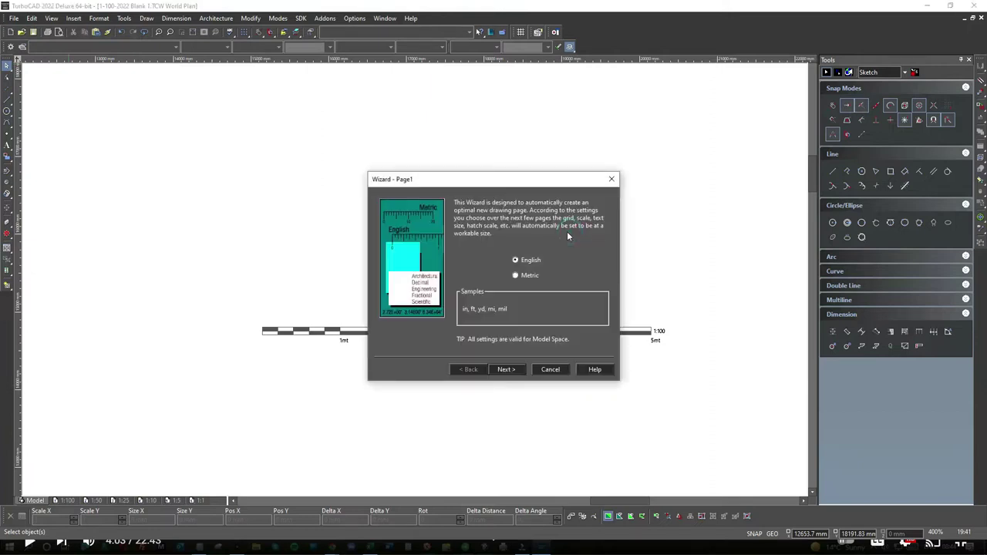
left_click(517, 278)
left_click(505, 369)
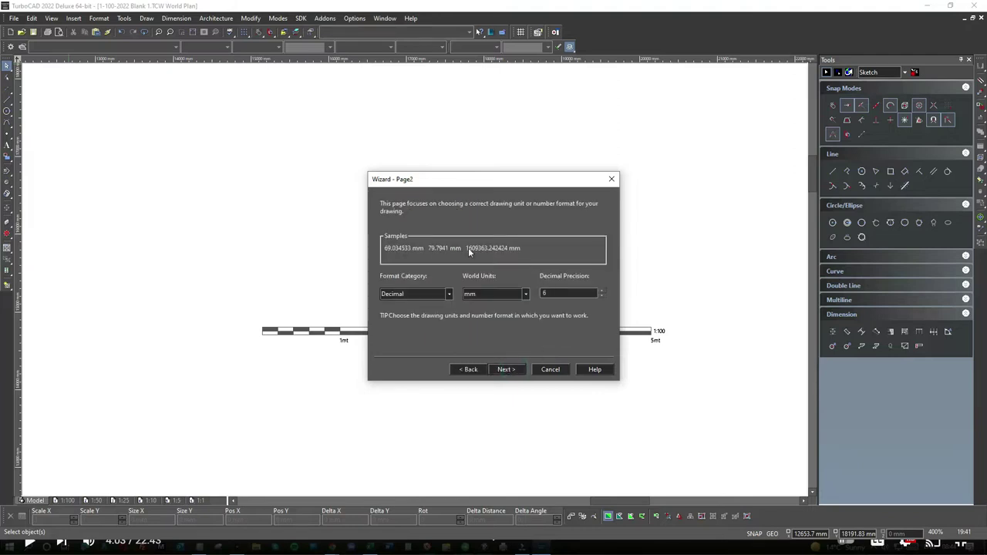
left_click(504, 369)
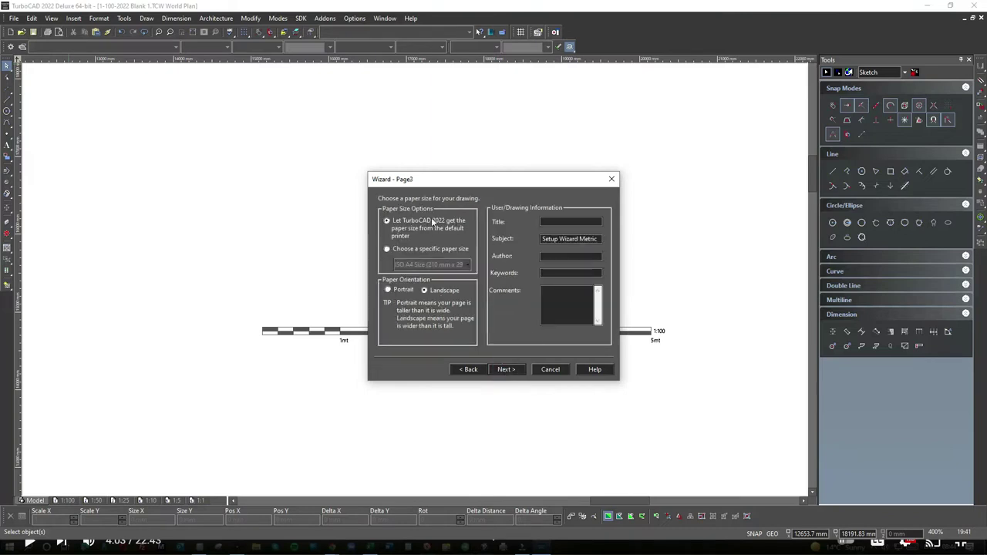
left_click(506, 370)
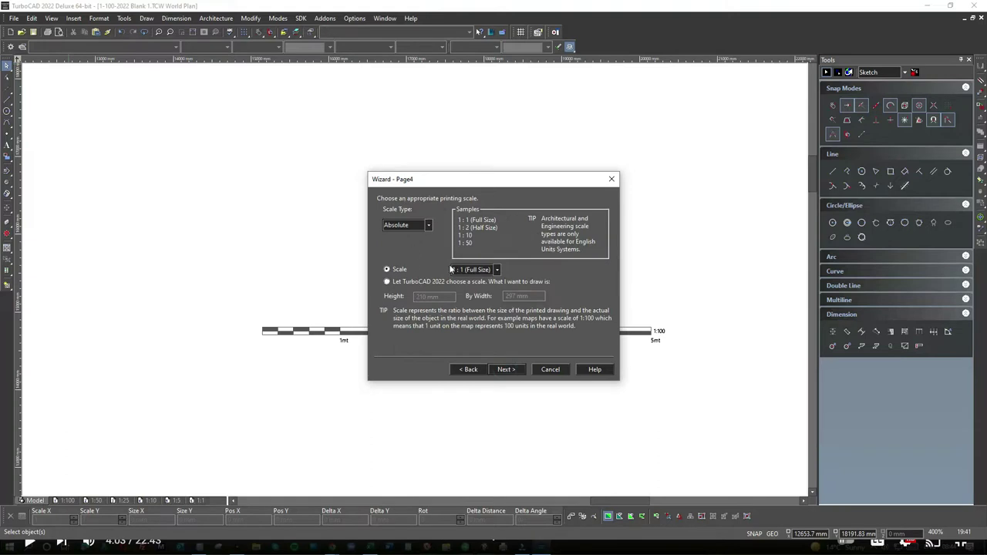
left_click(506, 370)
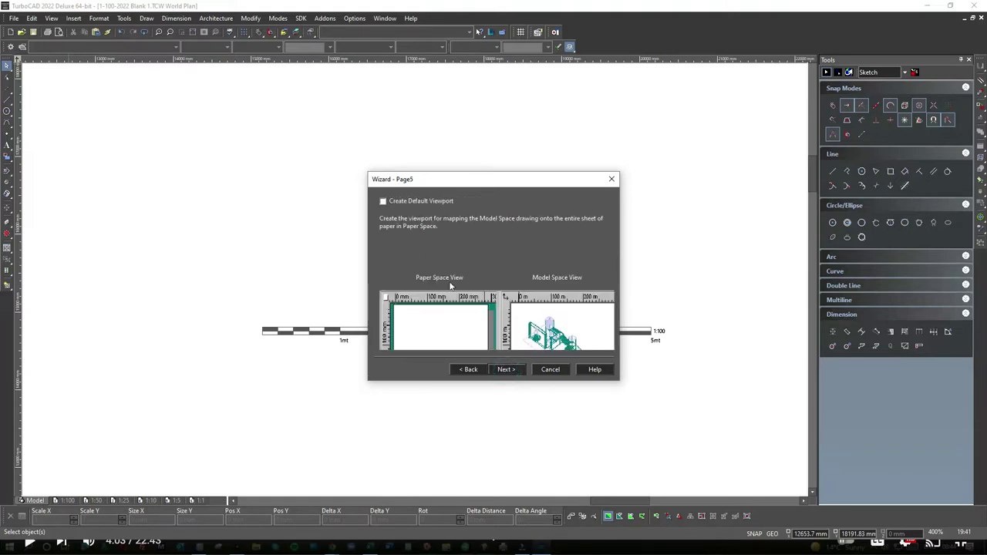
left_click(506, 370)
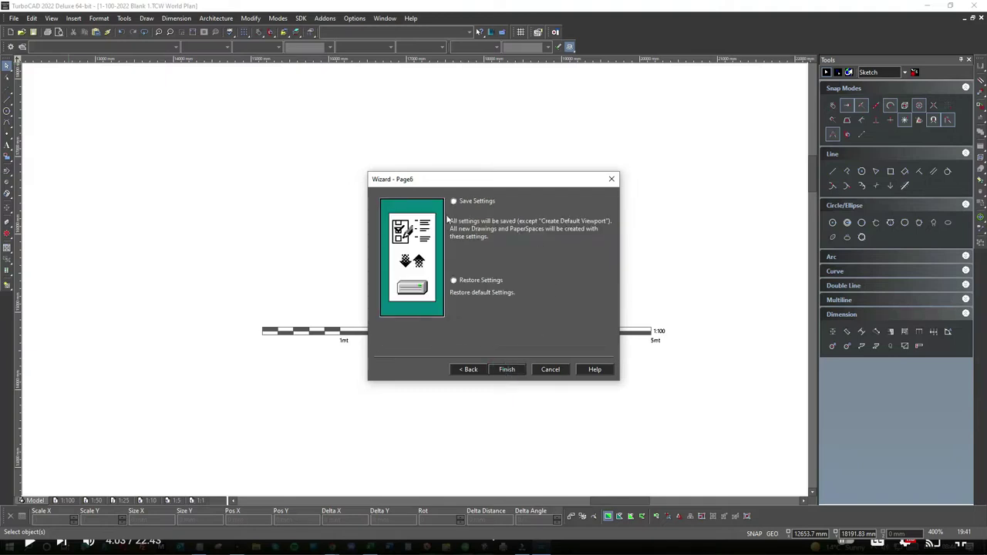
left_click(505, 369)
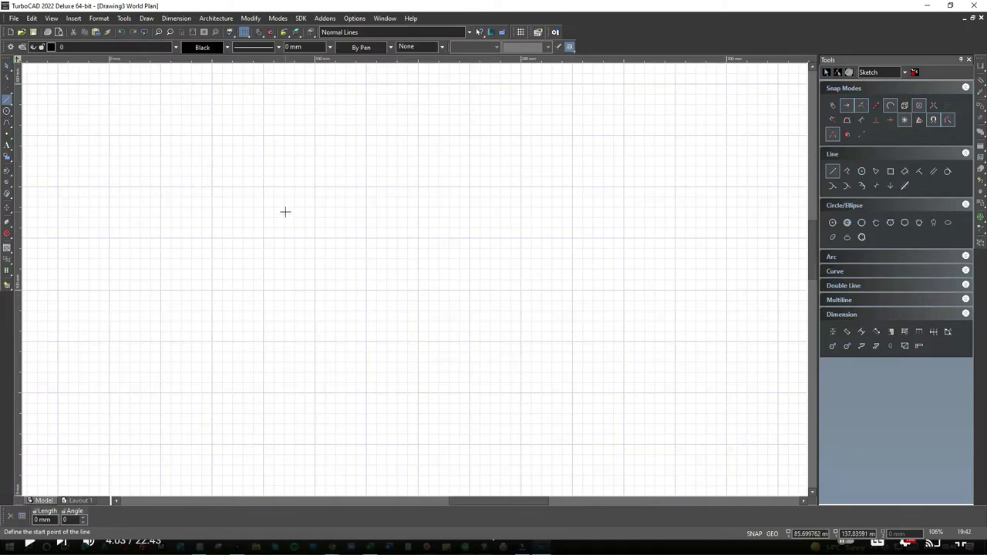
left_click(244, 32)
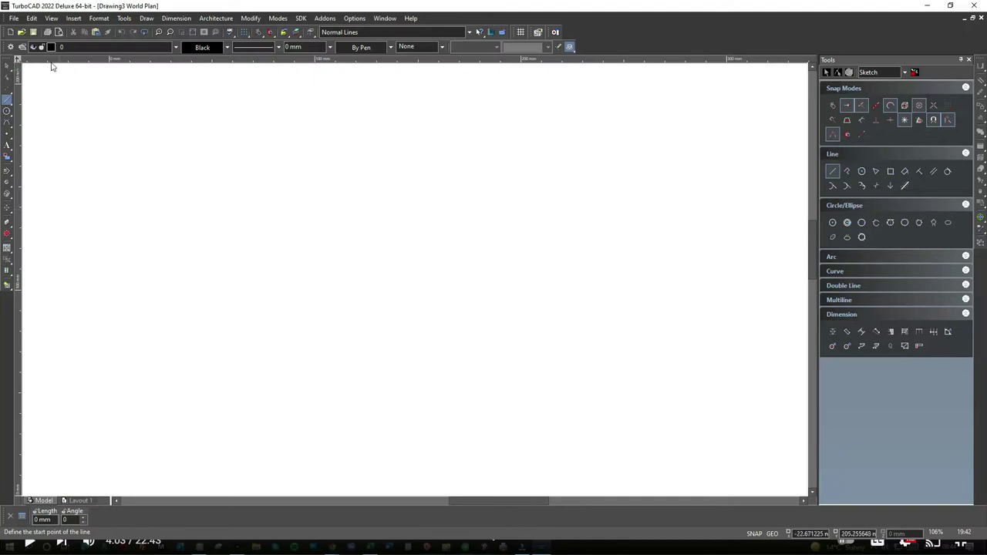
Step: Set the model space printer paper to A3 297 x 420 mm and the drawing sheet to ISO A3, both in the page setup
left_click(14, 18)
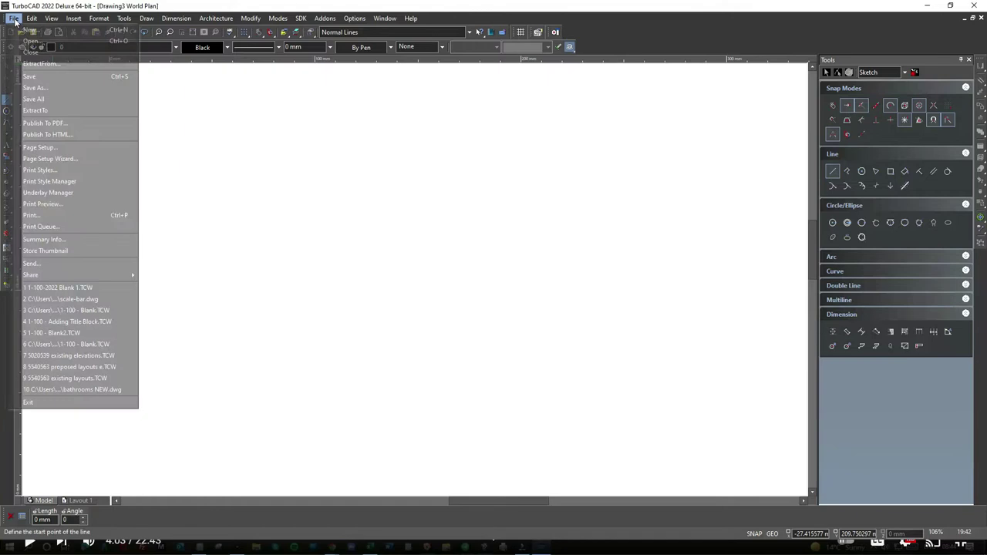
left_click(49, 149)
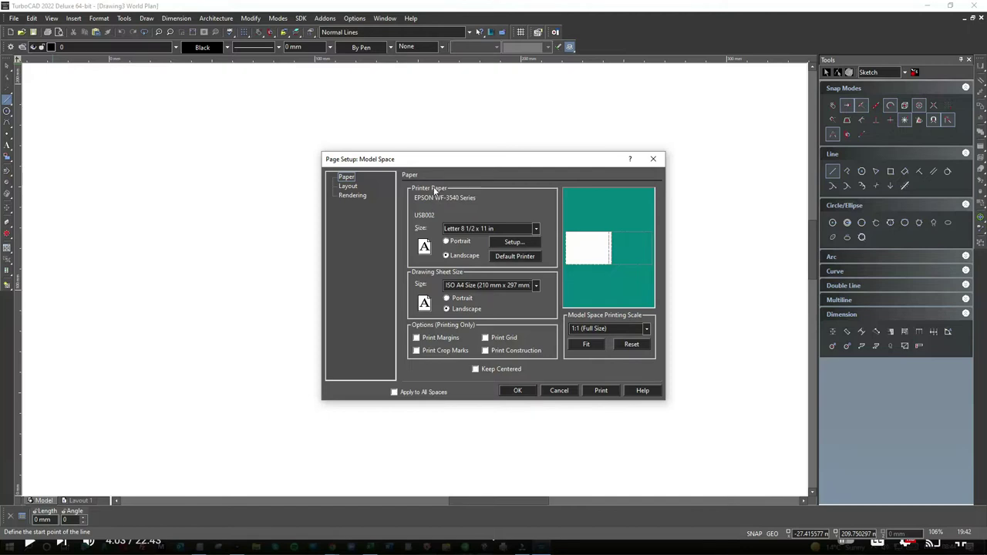
left_click(537, 229)
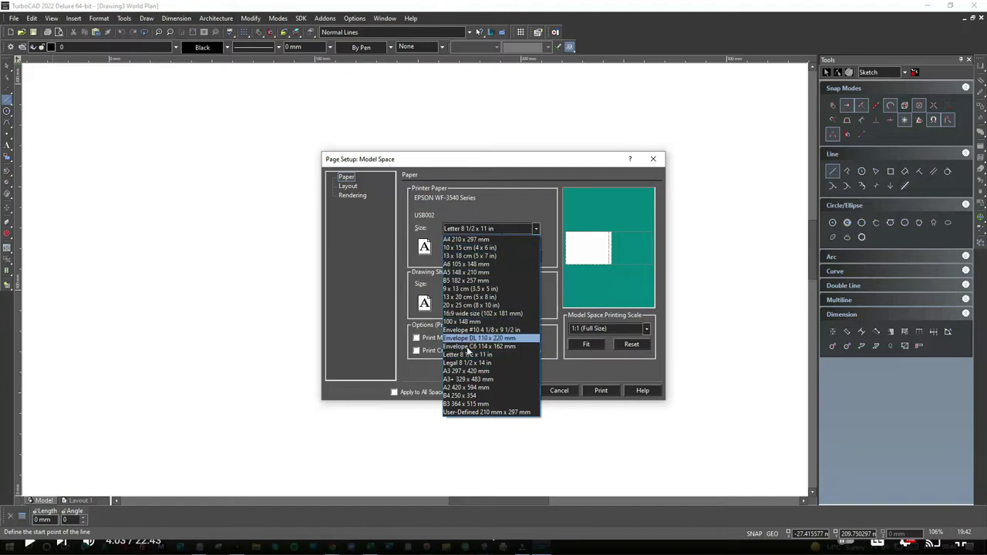
left_click(461, 372)
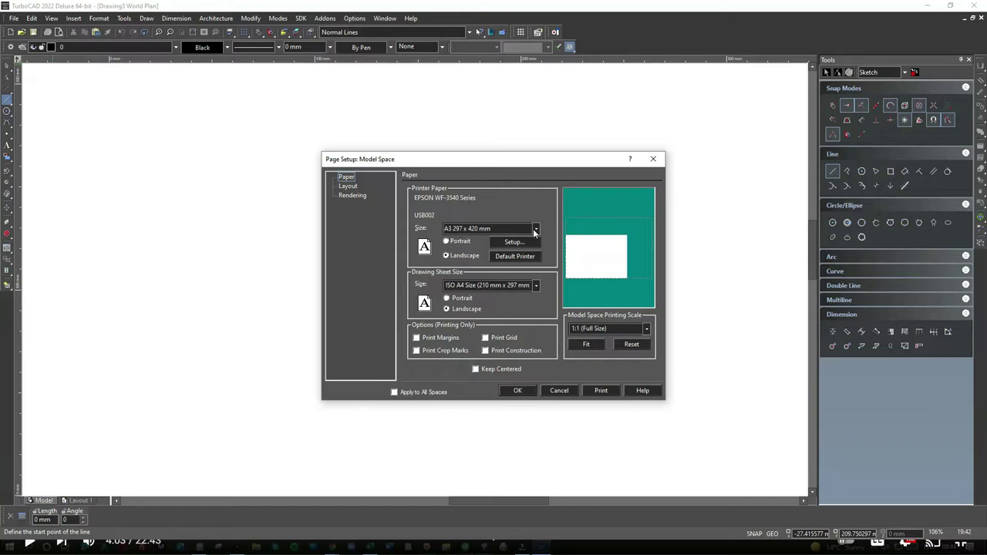
left_click(536, 287)
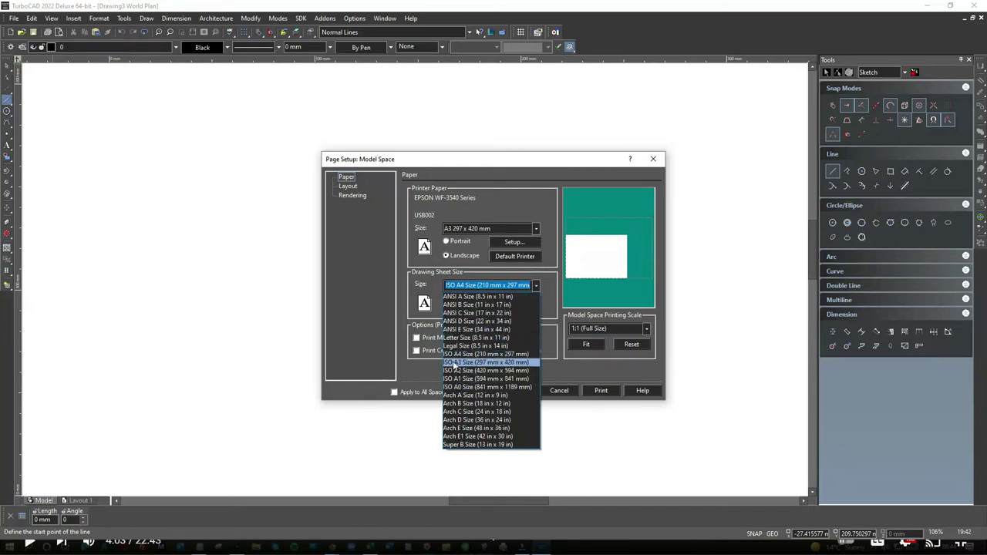
left_click(454, 362)
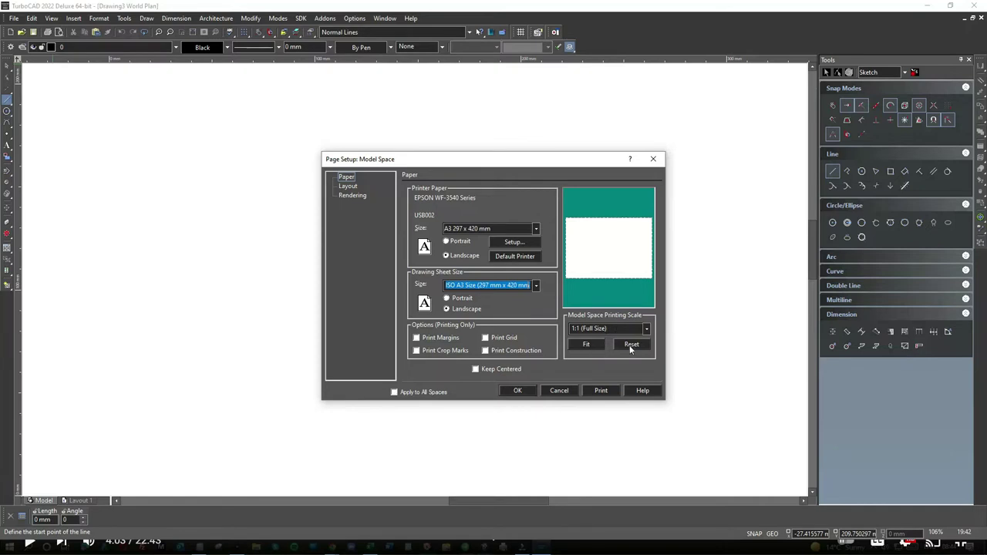
left_click(518, 391)
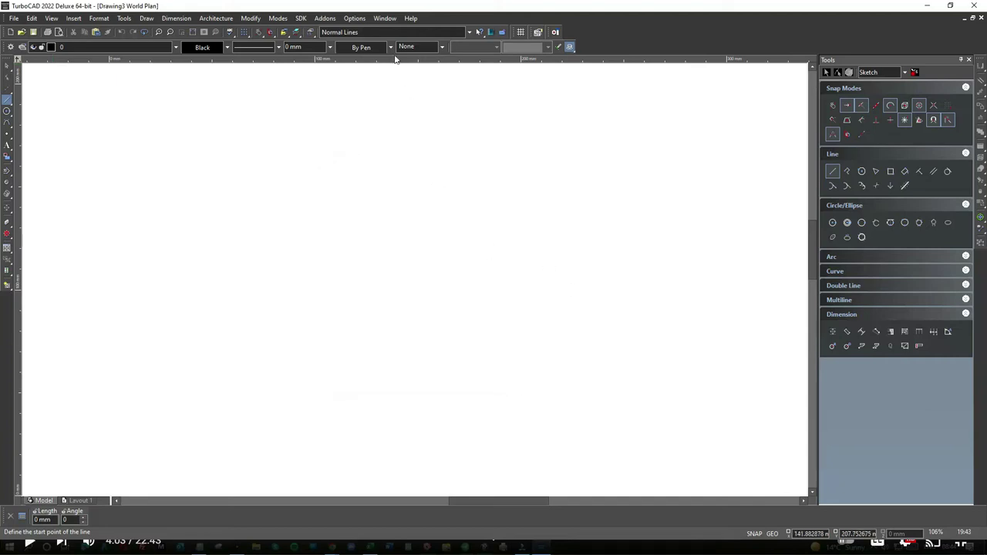
Step: Copy the complete scale bar from the 1-100-2022 Blank 1.TCW drawing into Drawing3
left_click(385, 19)
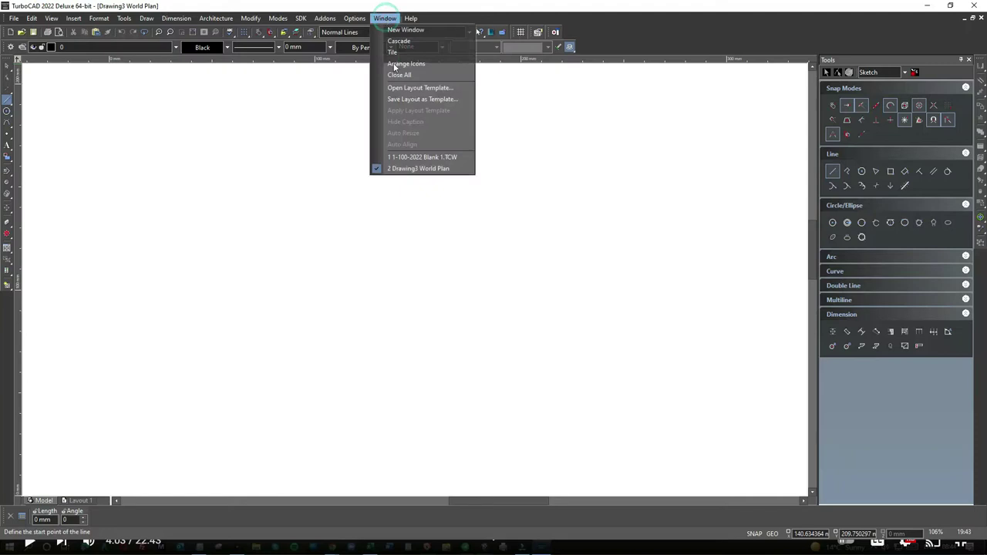
left_click(426, 157)
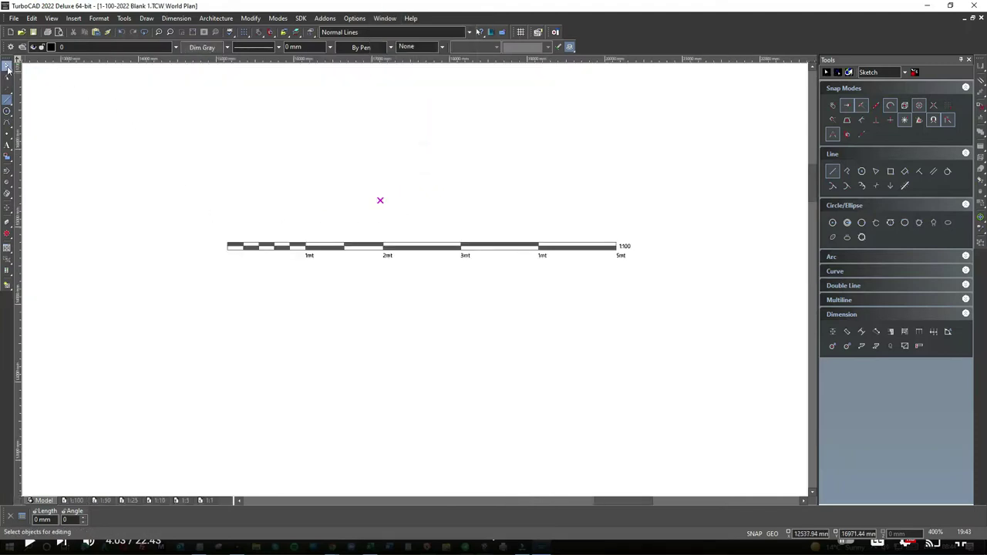
left_click_drag(183, 225, 668, 283)
left_click_drag(591, 273, 589, 273)
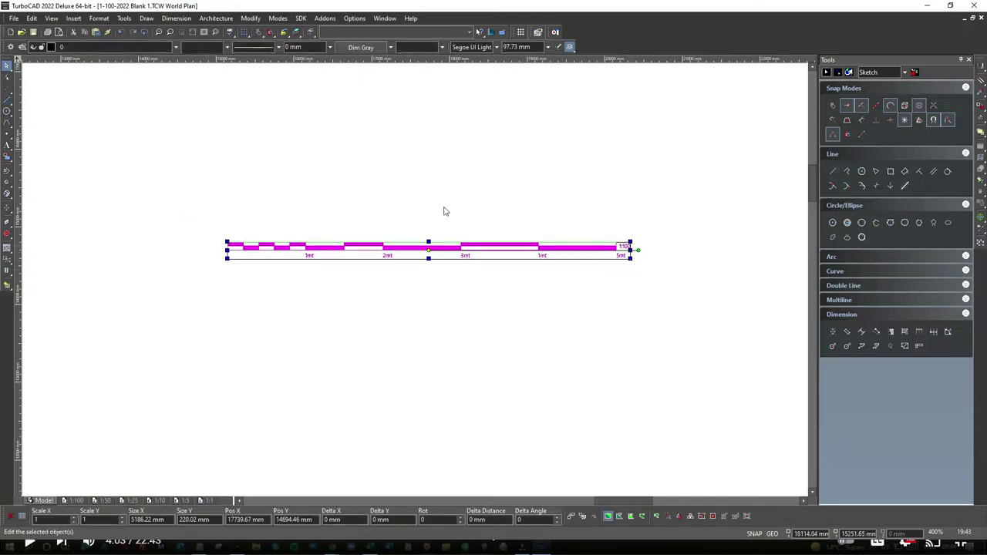
left_click(392, 19)
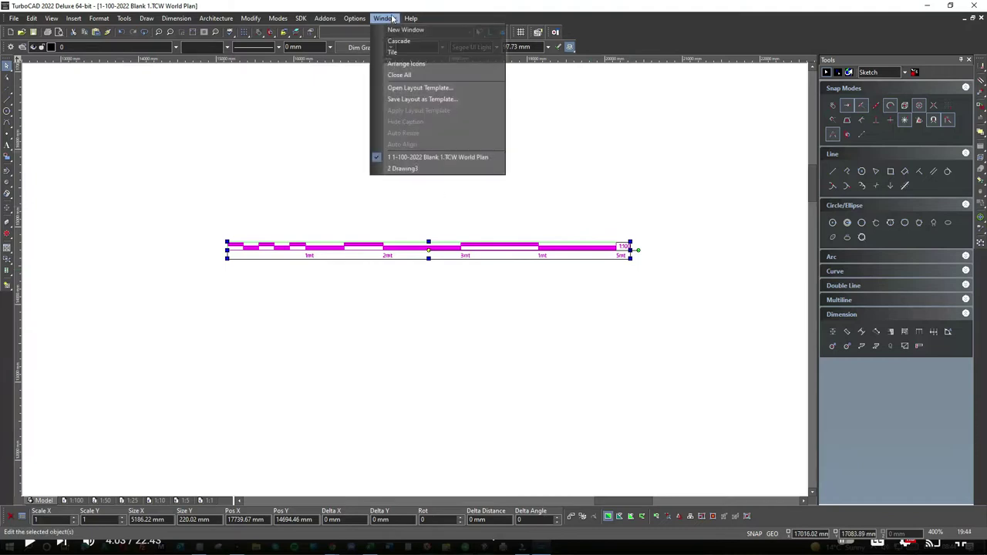
left_click(402, 169)
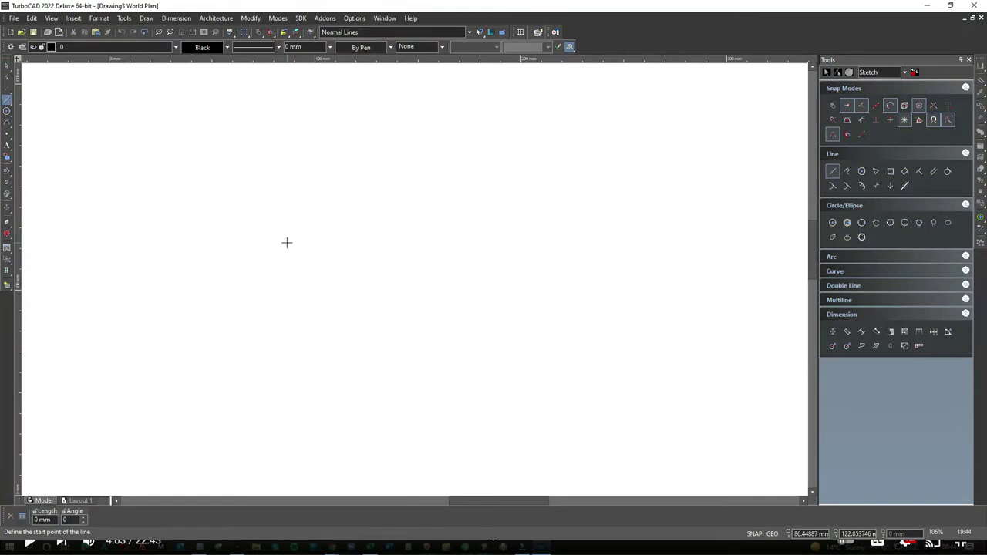
key("ctrl+v")
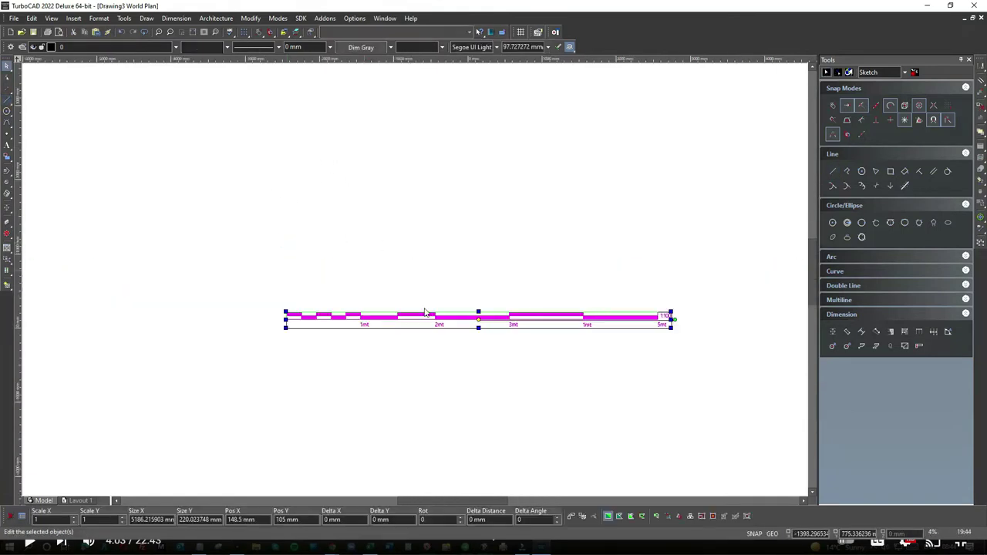
left_click(462, 252)
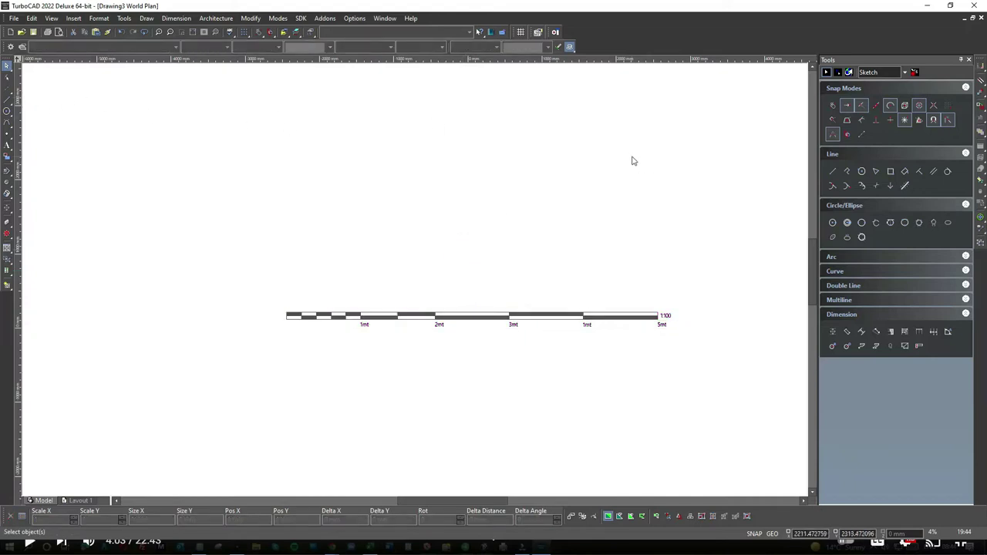
Step: Dimension the full horizontal length of the scale bar, placing the dimension line above the bar
left_click(832, 333)
scroll(301, 328, "up", 5)
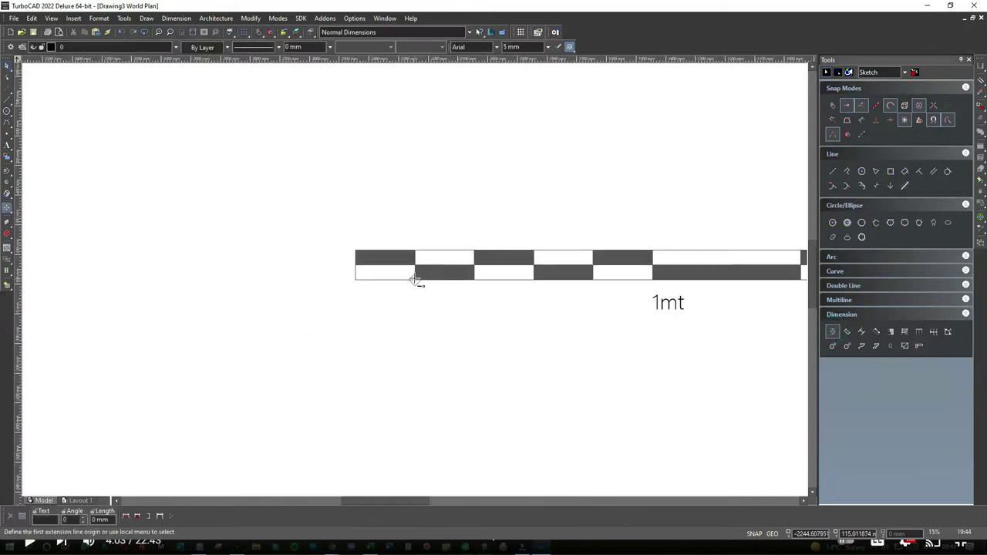
left_click(362, 259)
scroll(363, 260, "down", 5)
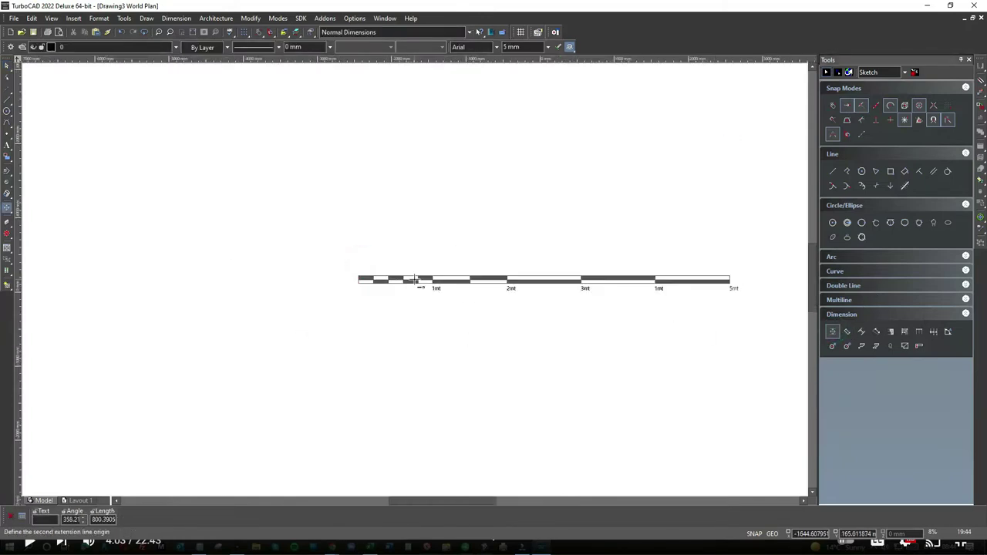
scroll(727, 280, "up", 5)
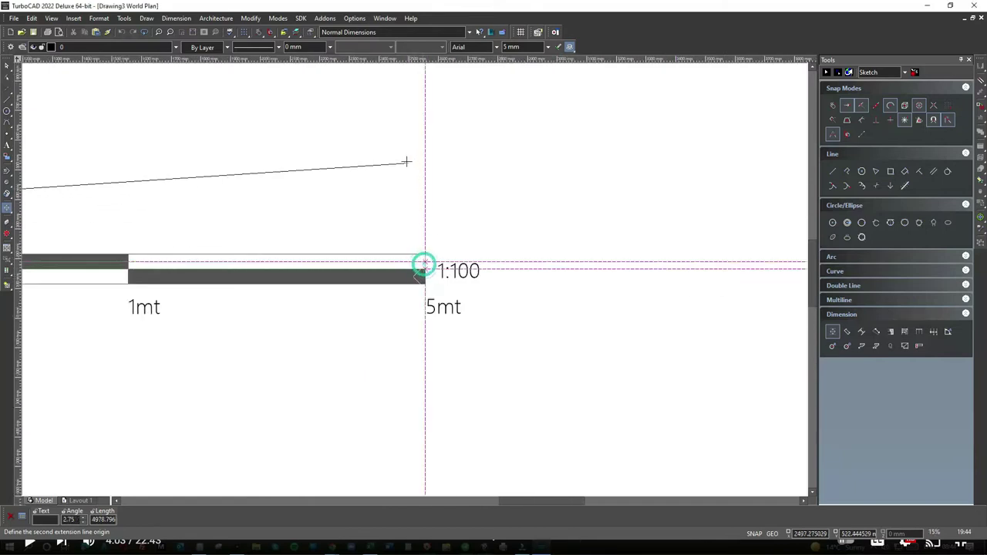
left_click(426, 276)
scroll(408, 280, "down", 5)
left_click(343, 265)
scroll(417, 279, "up", 2)
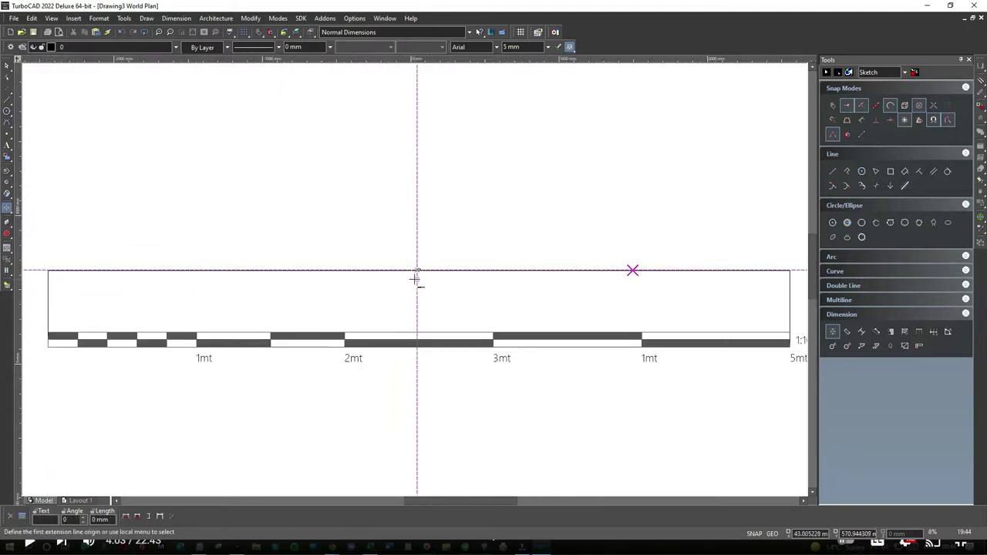
scroll(416, 279, "up", 4)
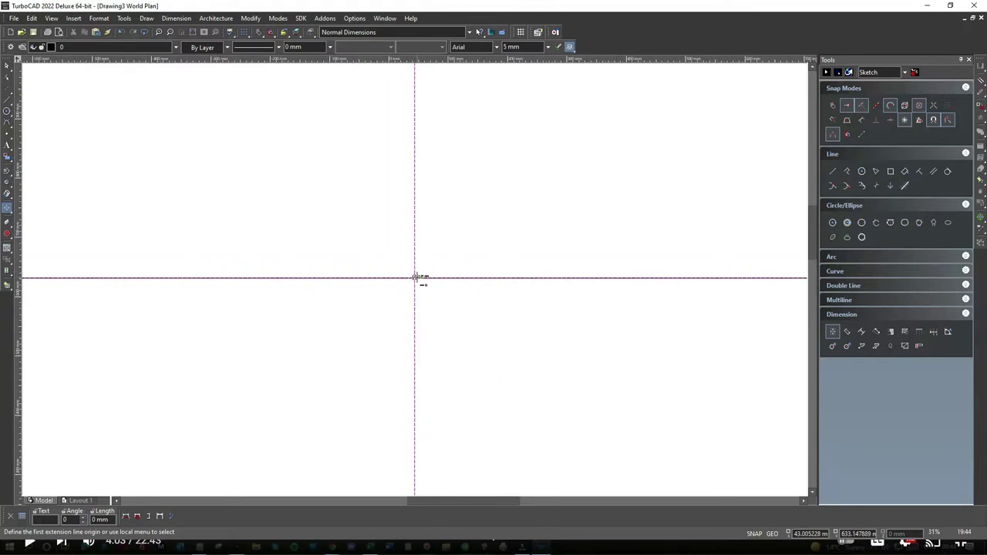
scroll(417, 280, "down", 8)
Step: Delete the dimension above the scale bar
left_click(8, 66)
left_click(402, 282)
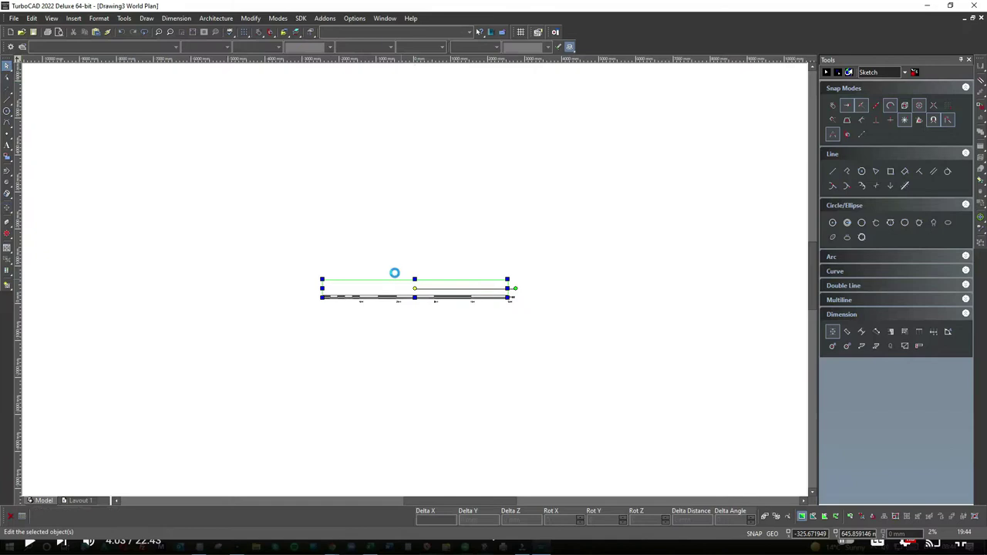
left_click(396, 276)
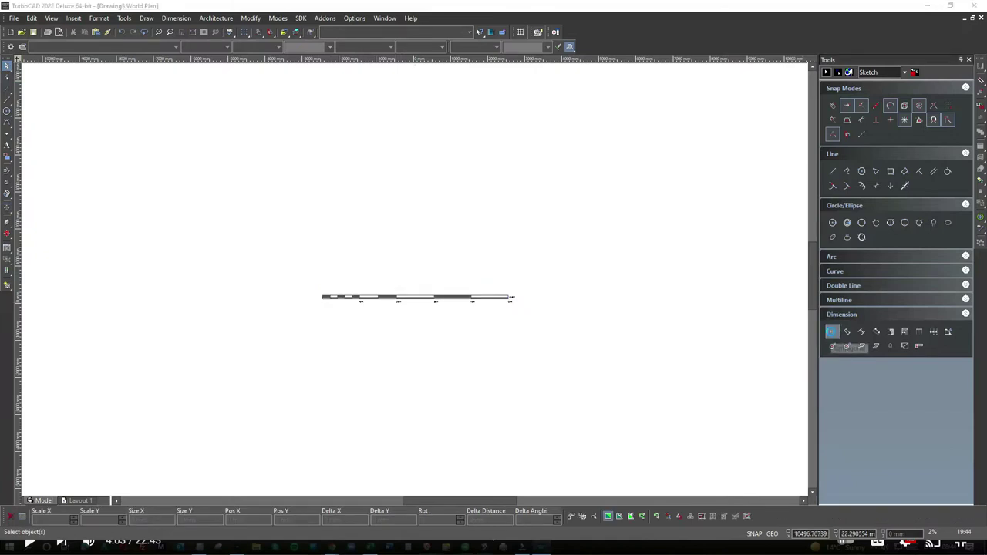
Step: Set the default dimension text height to 75 mm in the dimension format properties
double_click(832, 331)
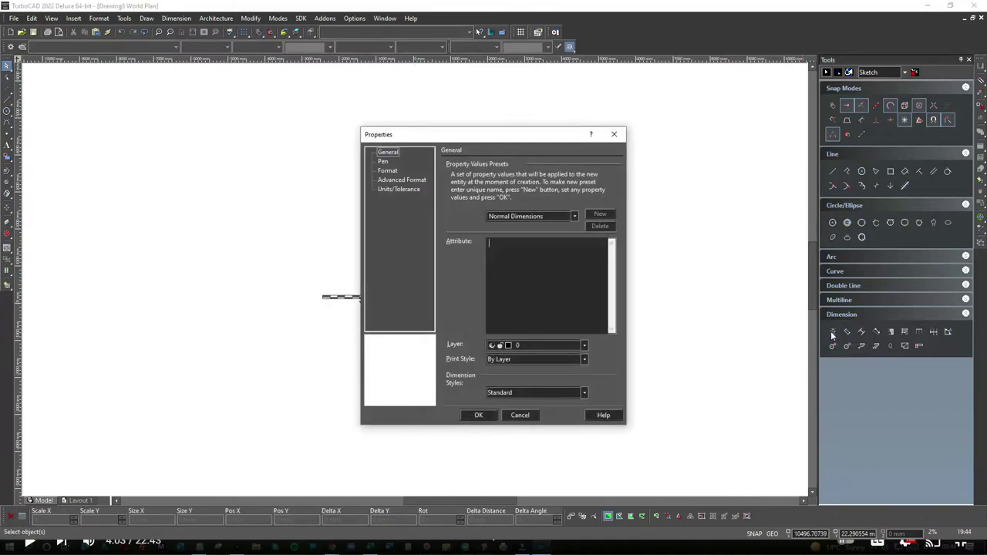
left_click(385, 171)
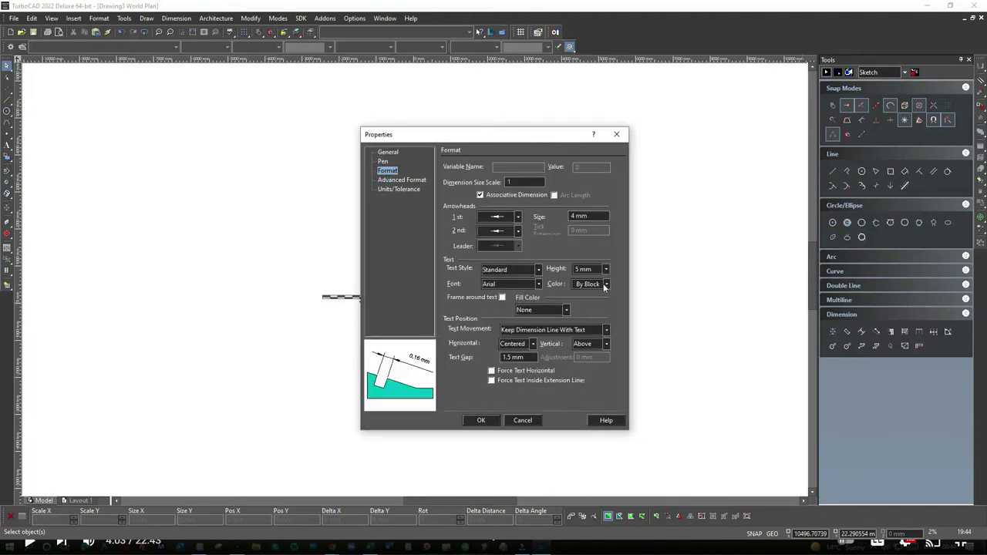
double_click(587, 269)
type("75")
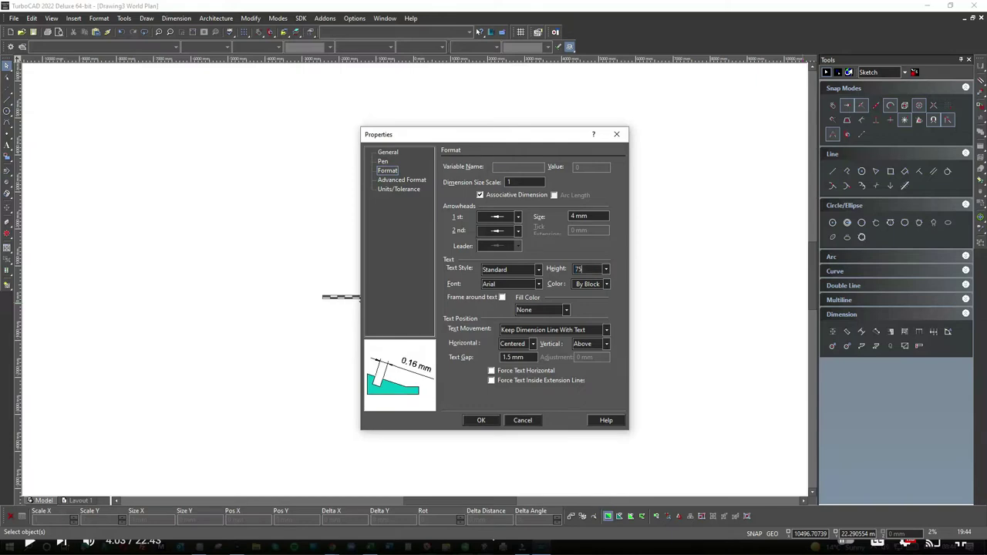
left_click(481, 421)
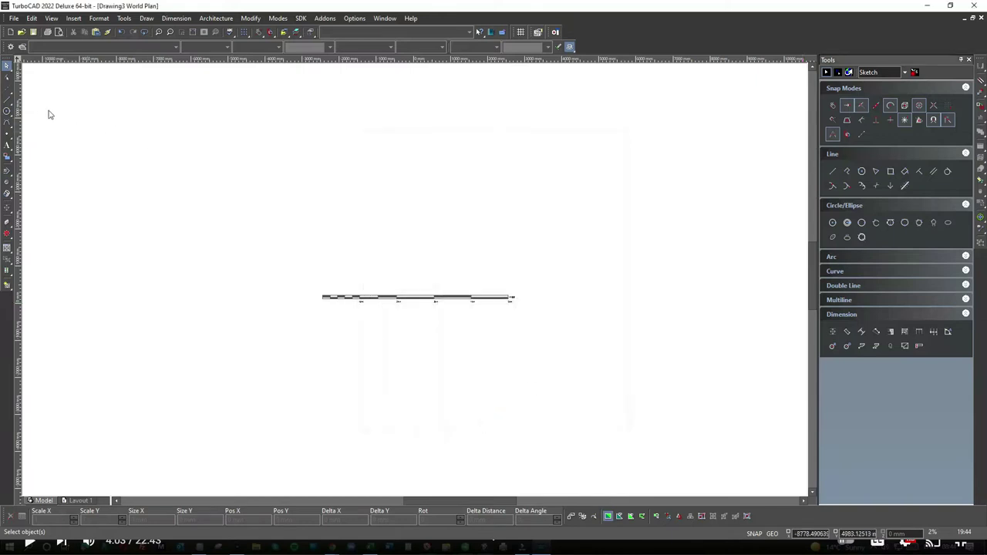
Step: Add a horizontal dimension from the scale bar's left end to its right end at 5mt, with the dimension line above the bar
left_click(834, 332)
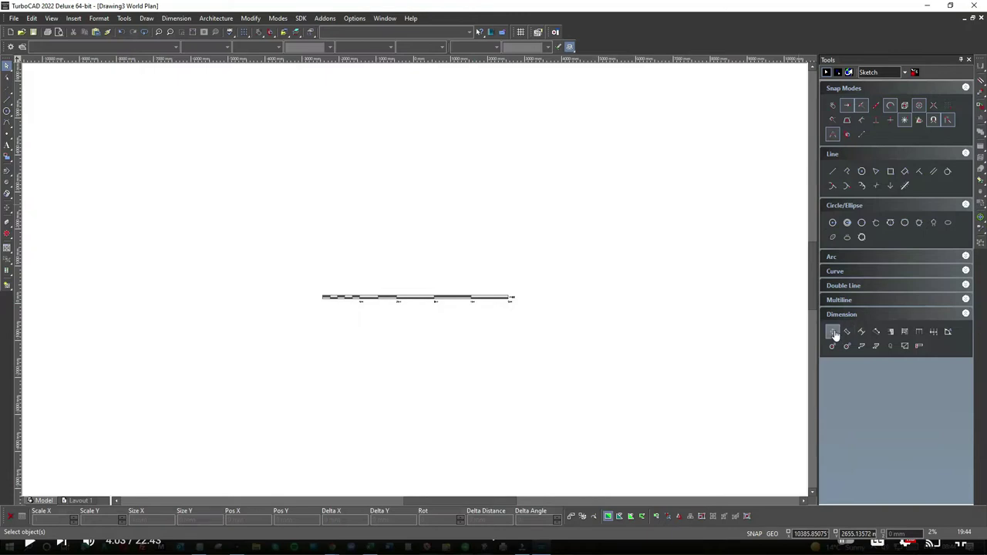
scroll(351, 323, "up", 5)
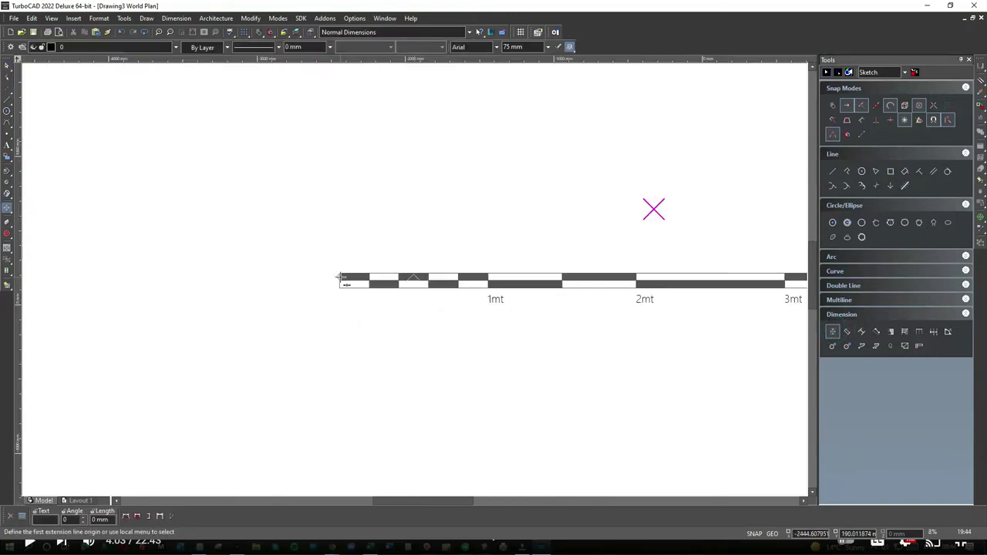
left_click(341, 276)
scroll(341, 276, "down", 2)
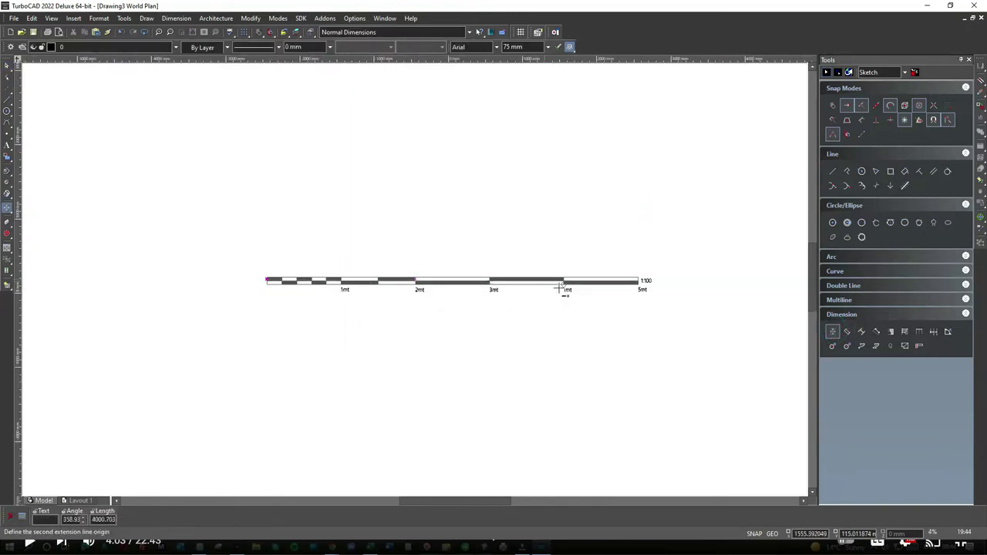
scroll(621, 285, "up", 3)
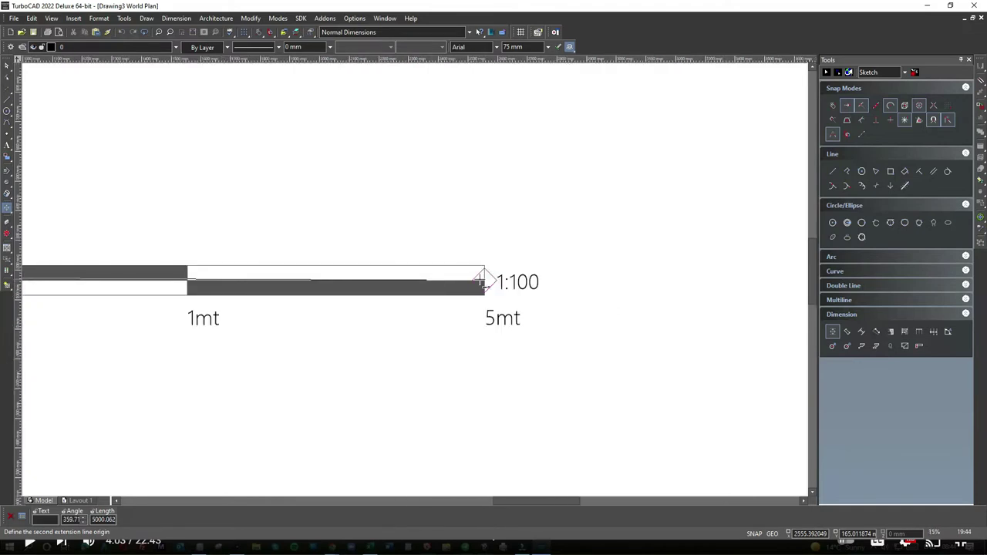
left_click(486, 279)
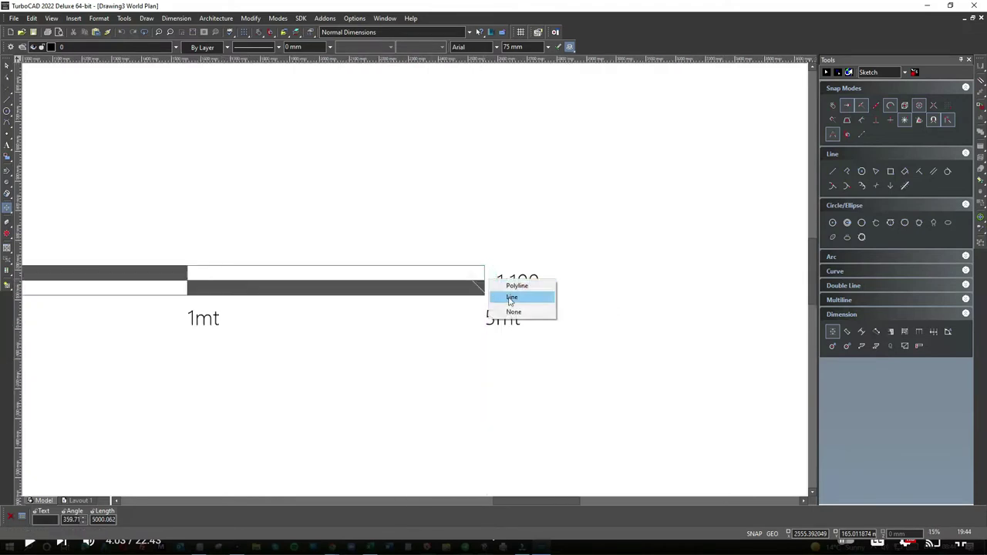
left_click(512, 298)
scroll(399, 269, "down", 3)
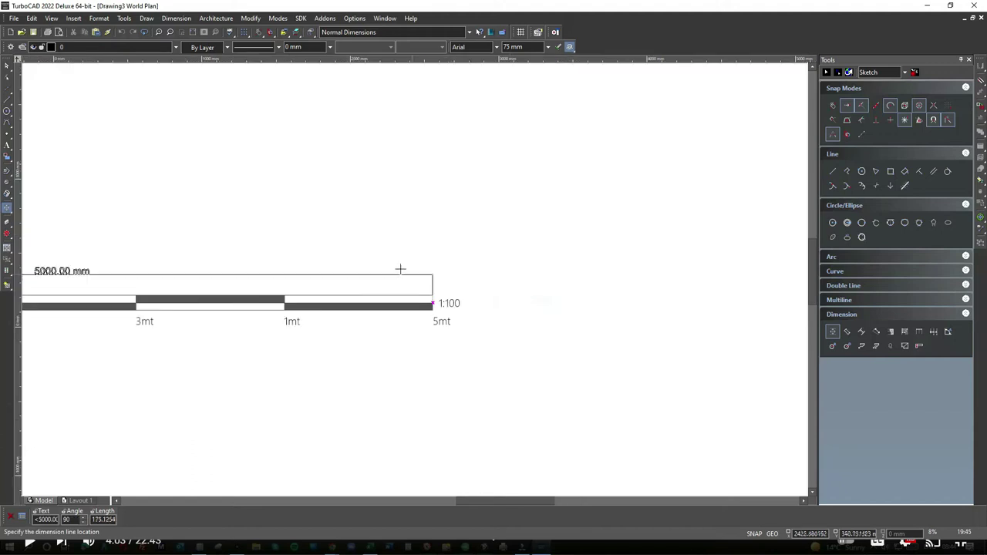
left_click(411, 287)
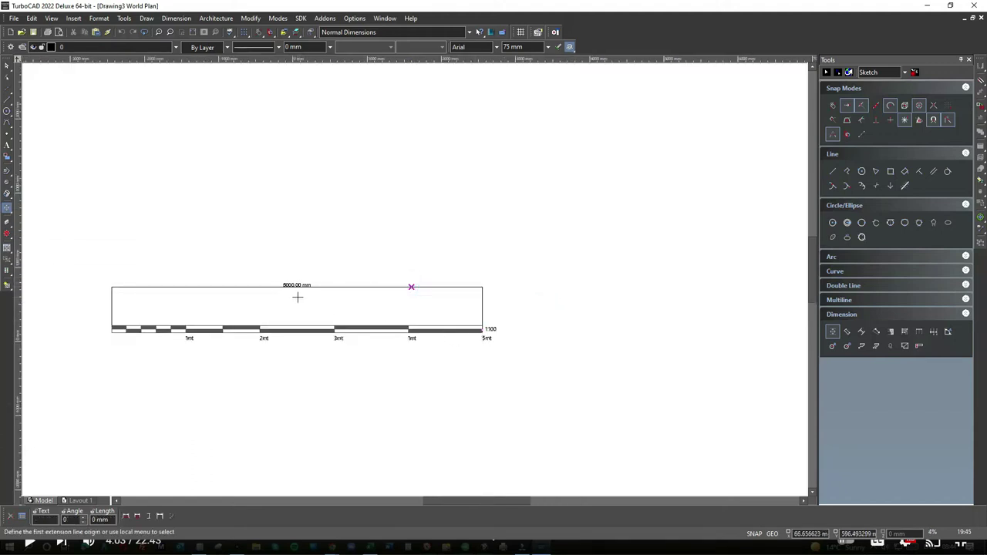
left_click(6, 65)
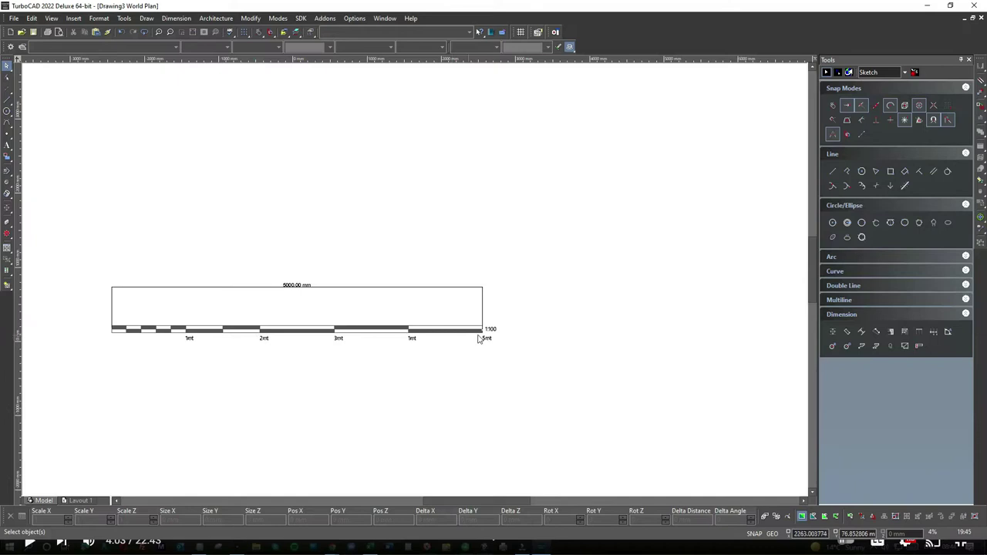
scroll(433, 271, "down", 3)
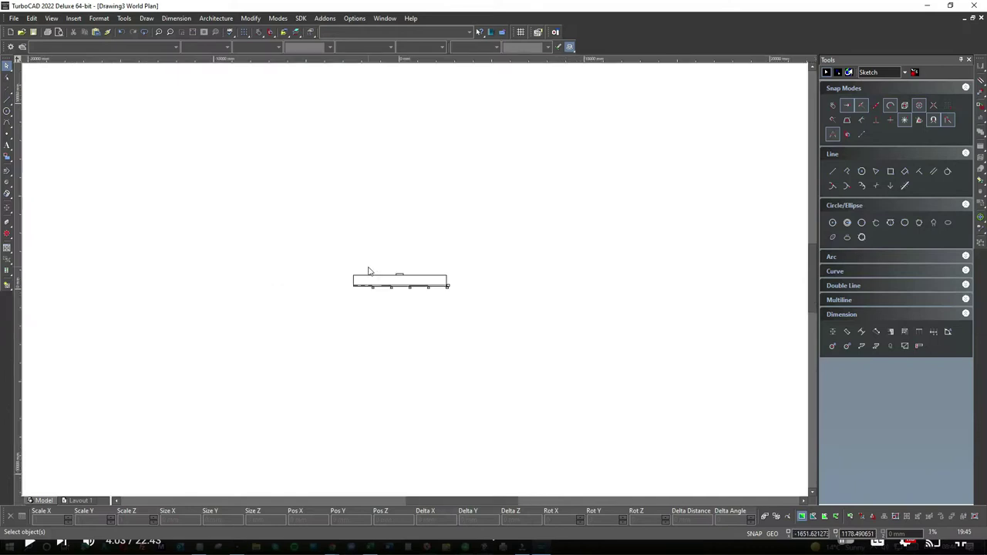
scroll(417, 282, "up", 5)
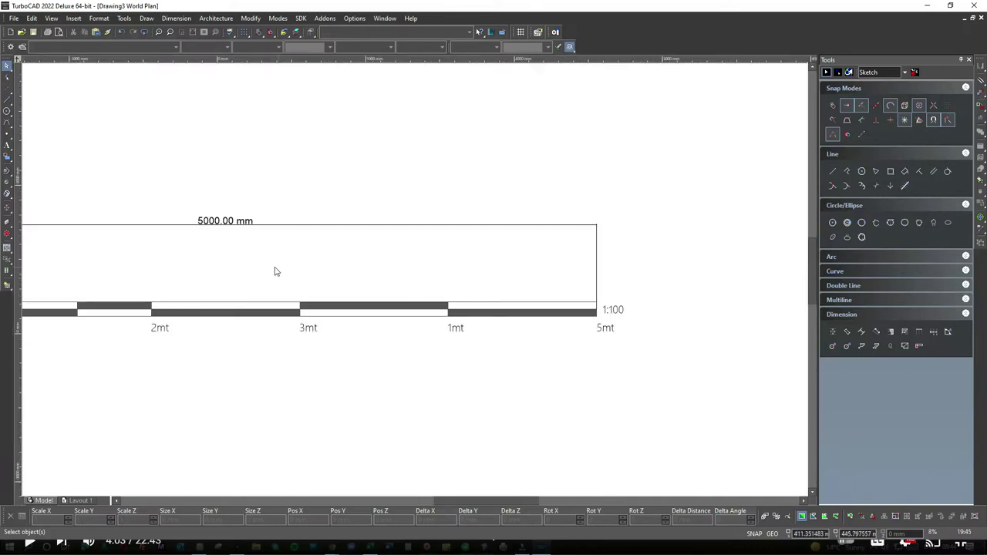
scroll(415, 284, "down", 2)
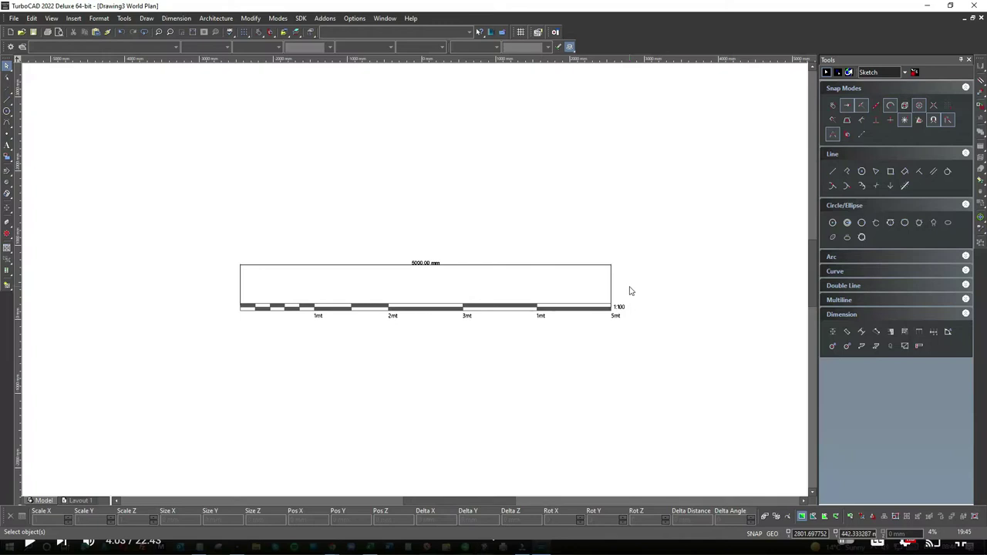
left_click(214, 297)
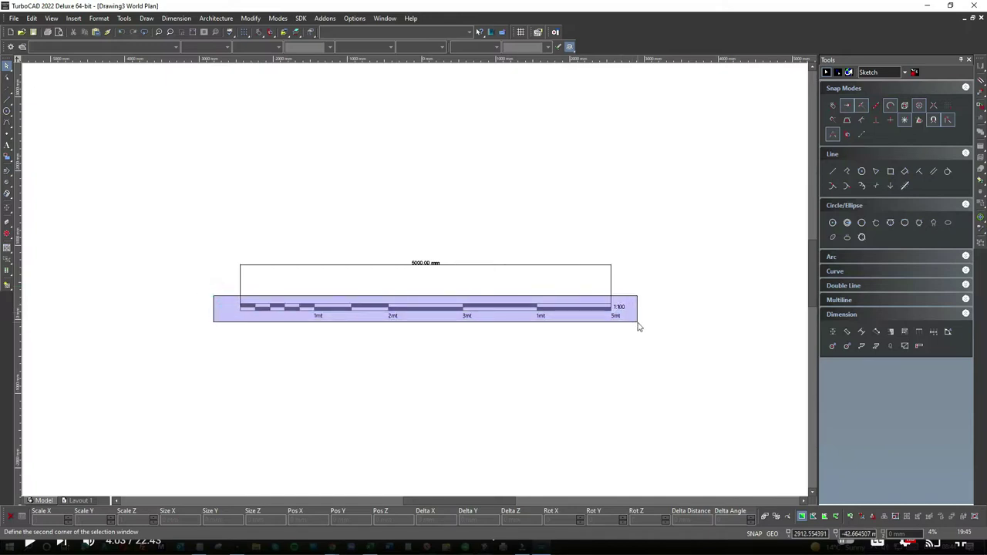
left_click(638, 327)
left_click(541, 219)
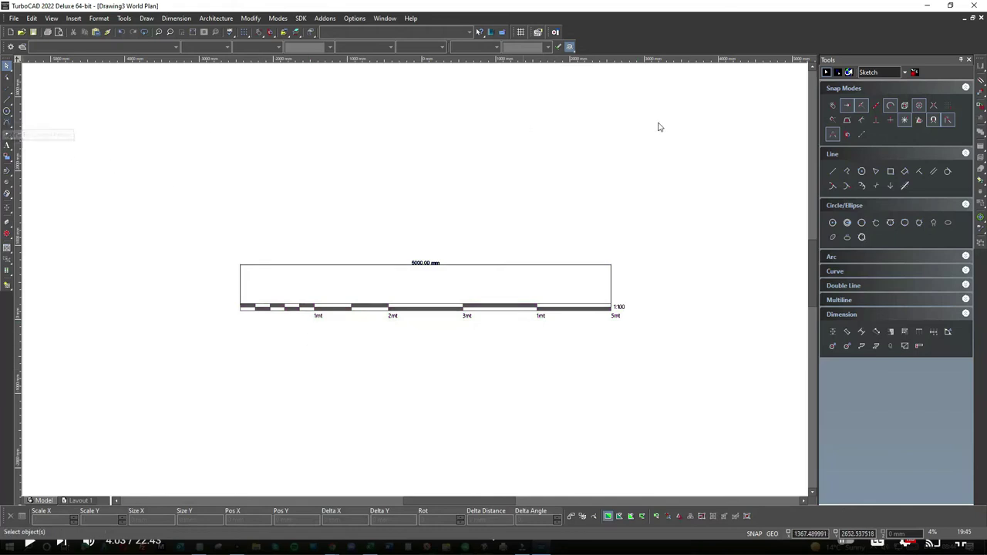
Step: Draw a 200 x 20 mm rectangle below the left end of the scale bar
left_click(892, 175)
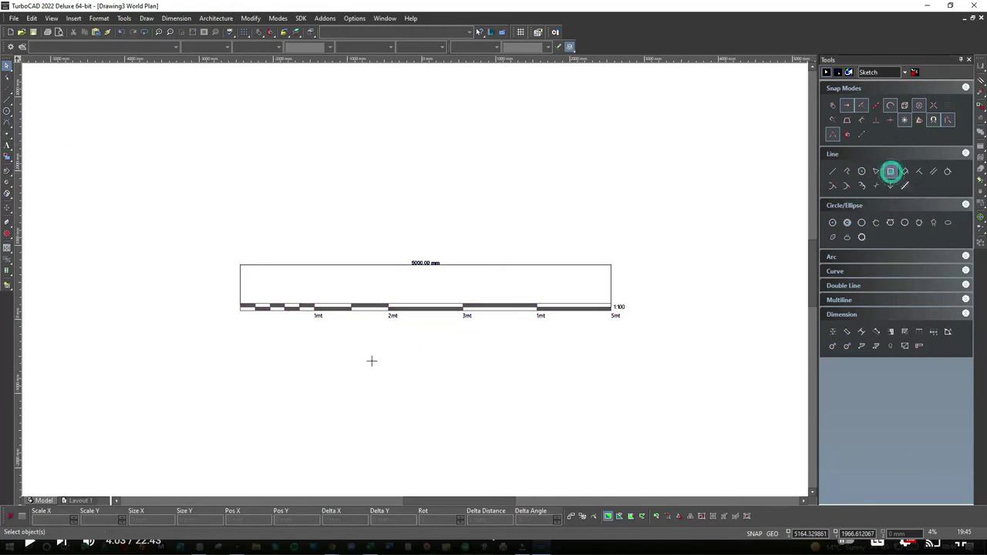
left_click(221, 340)
key("Tab")
type("2")
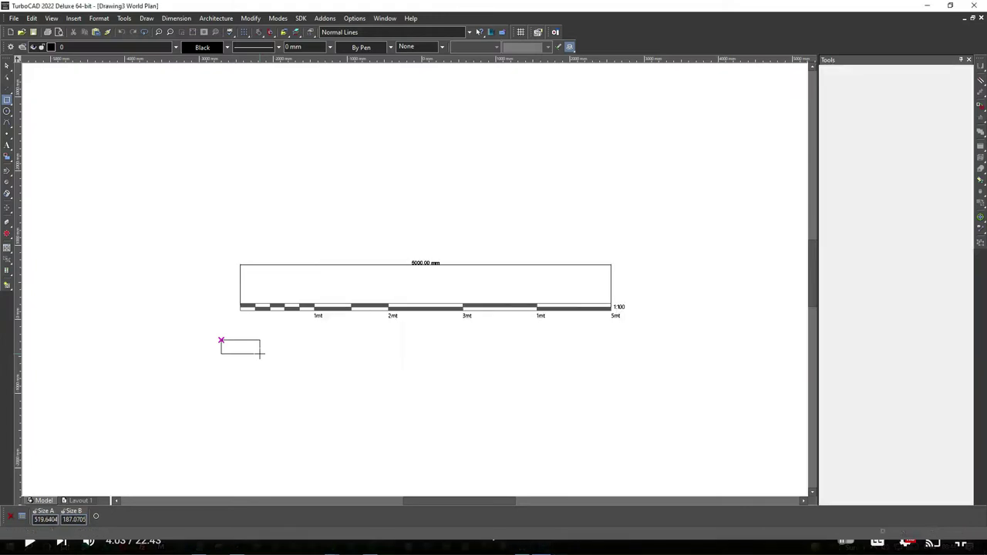
key("Tab")
type("2")
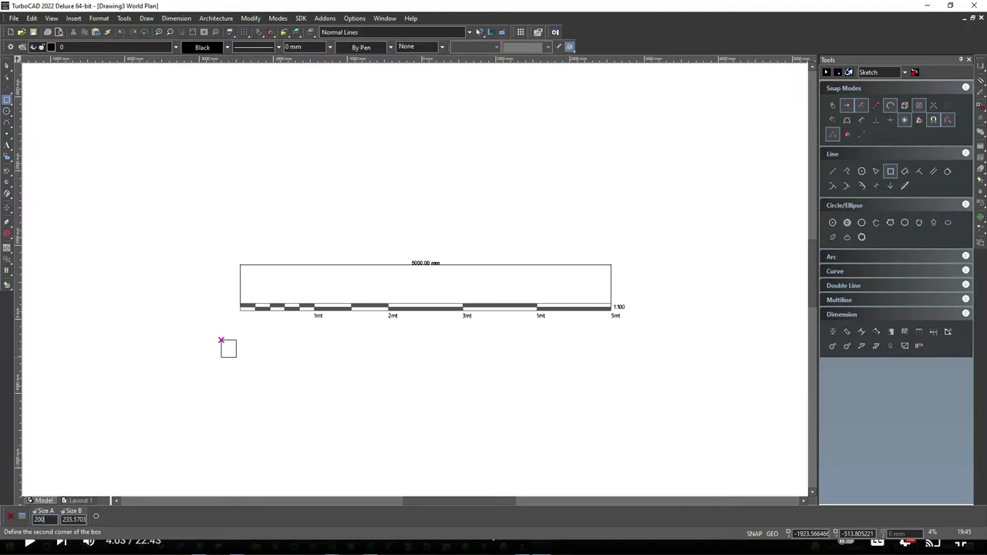
key("Tab")
type("20")
key("Return")
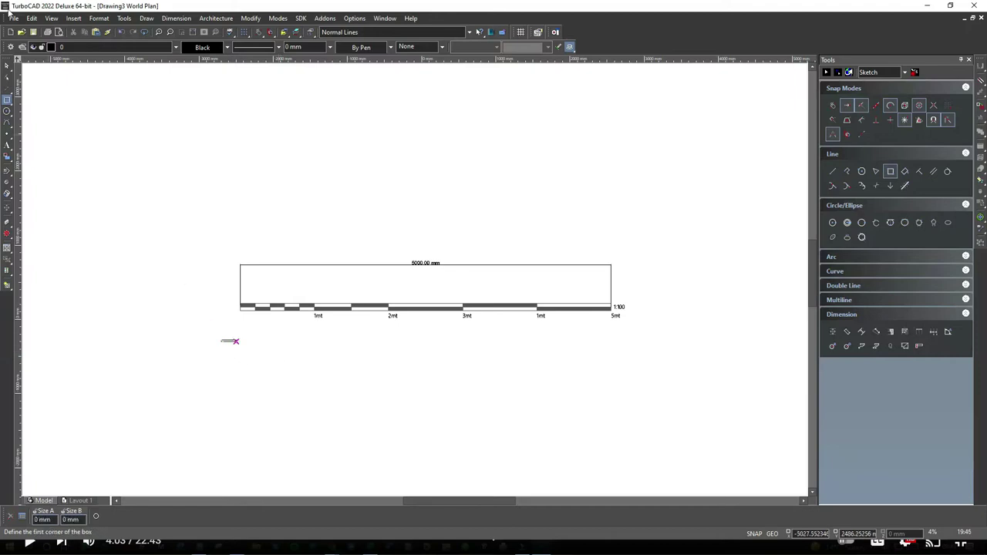
key("Escape")
Step: Make three copies of the small rectangle and place them roughly in a row to its right
scroll(216, 346, "up", 3)
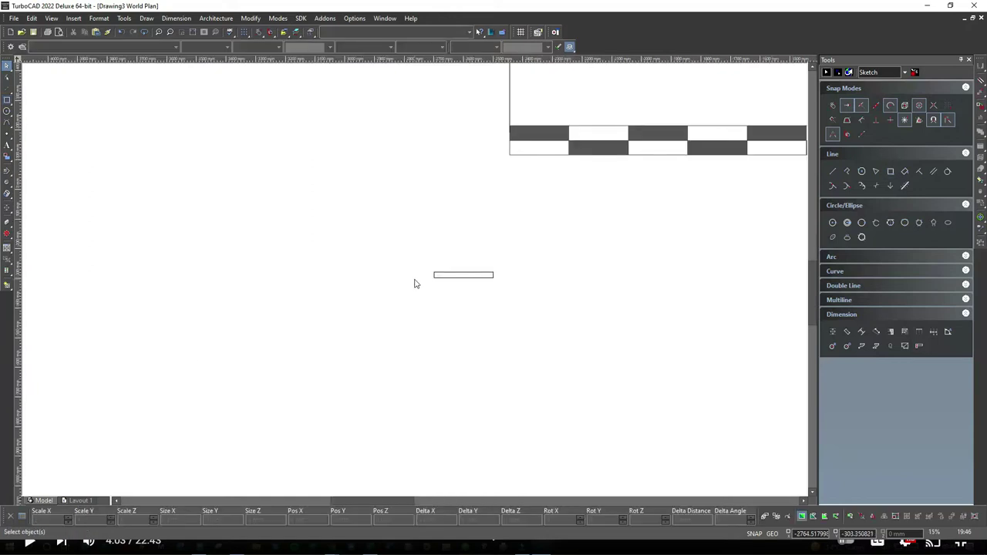
scroll(414, 284, "up", 1)
middle_click_drag(593, 285, 414, 284)
scroll(415, 284, "down", 1)
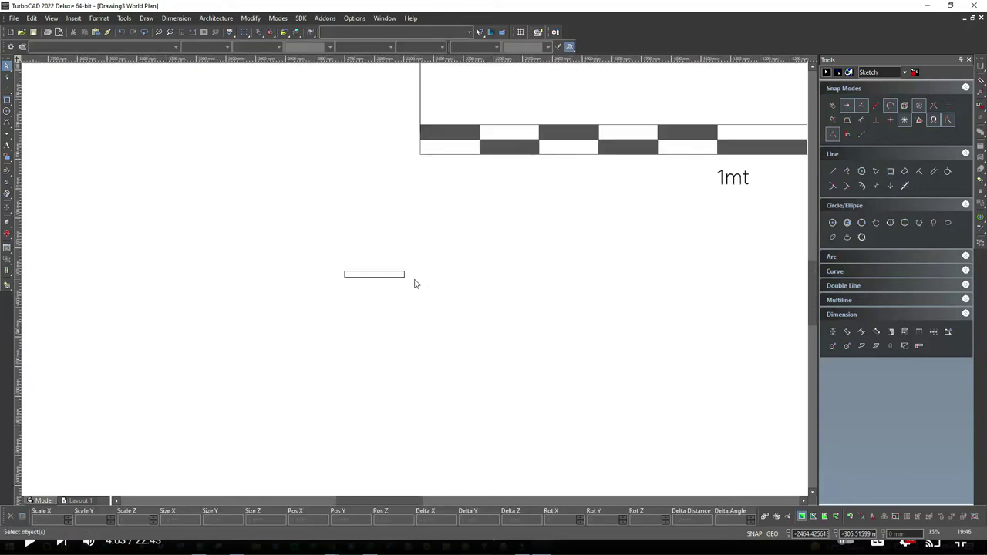
left_click(404, 277)
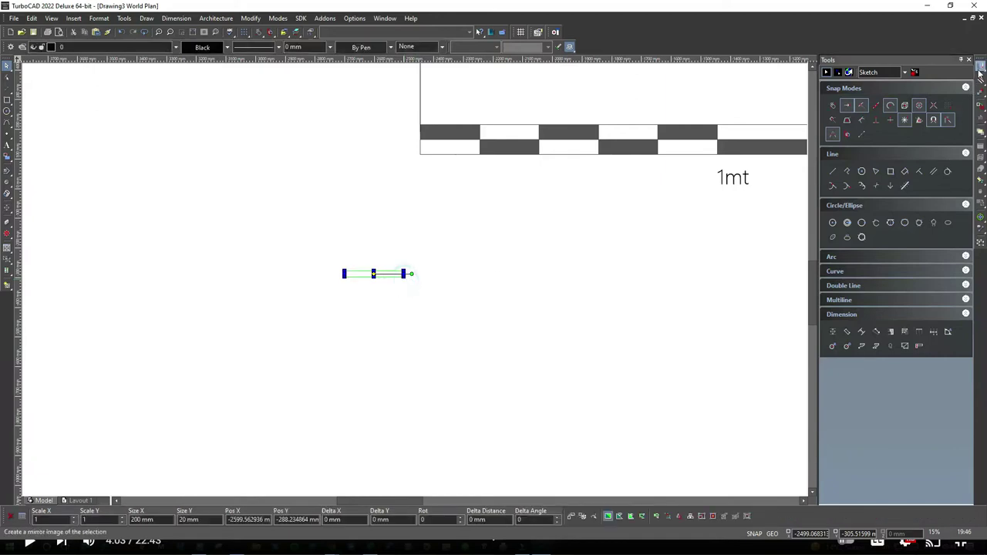
left_click(396, 326)
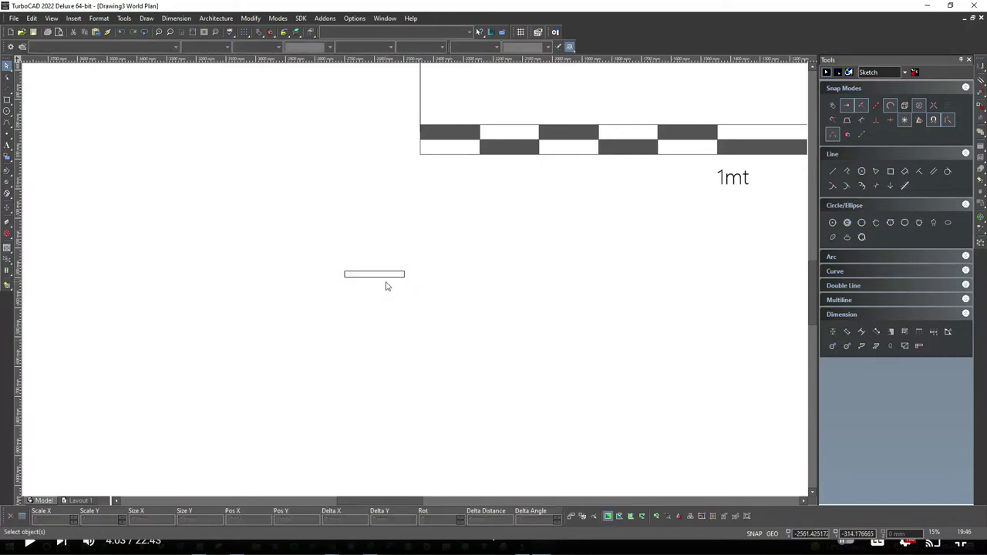
left_click(385, 281)
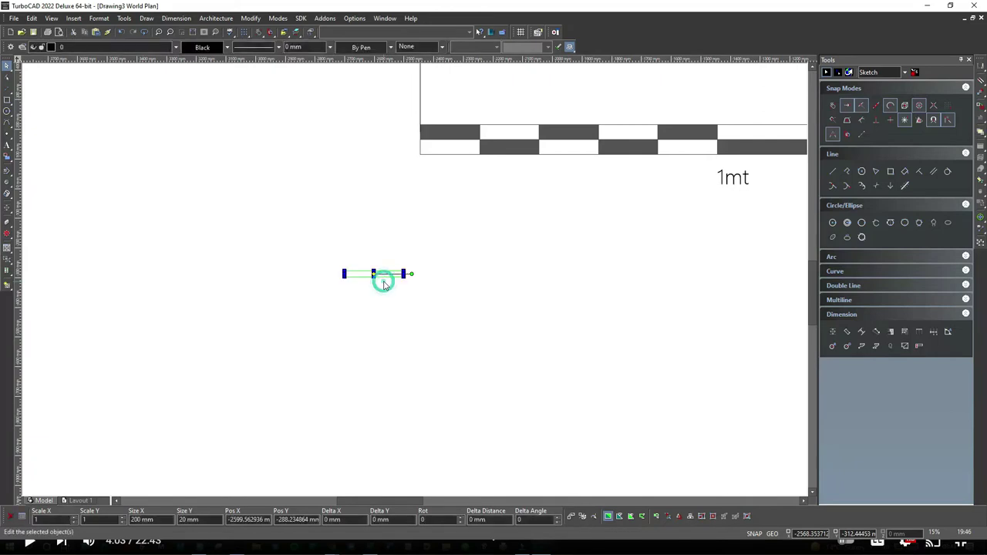
key("ctrl+c")
key("ctrl+v")
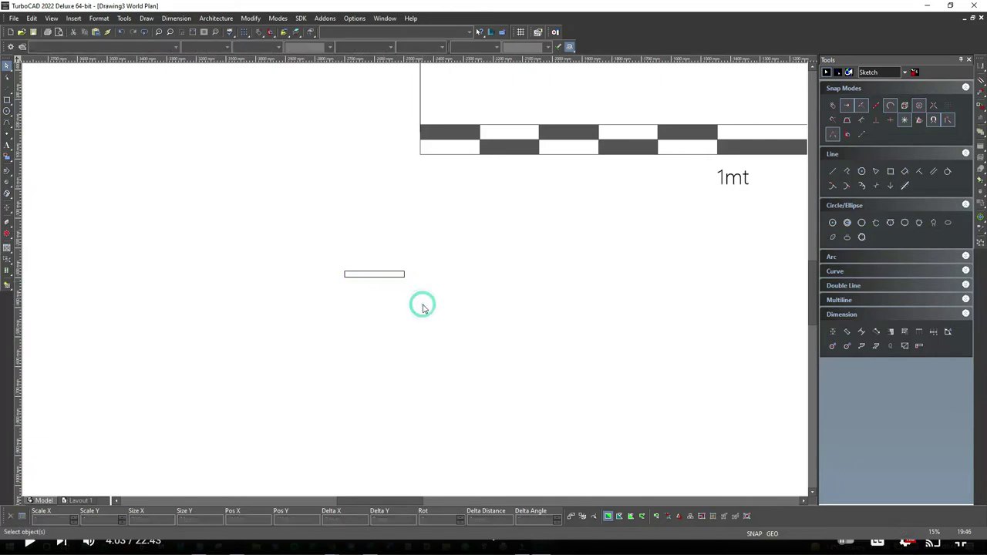
left_click_drag(412, 278, 501, 272)
key("ctrl+v")
left_click_drag(414, 278, 568, 270)
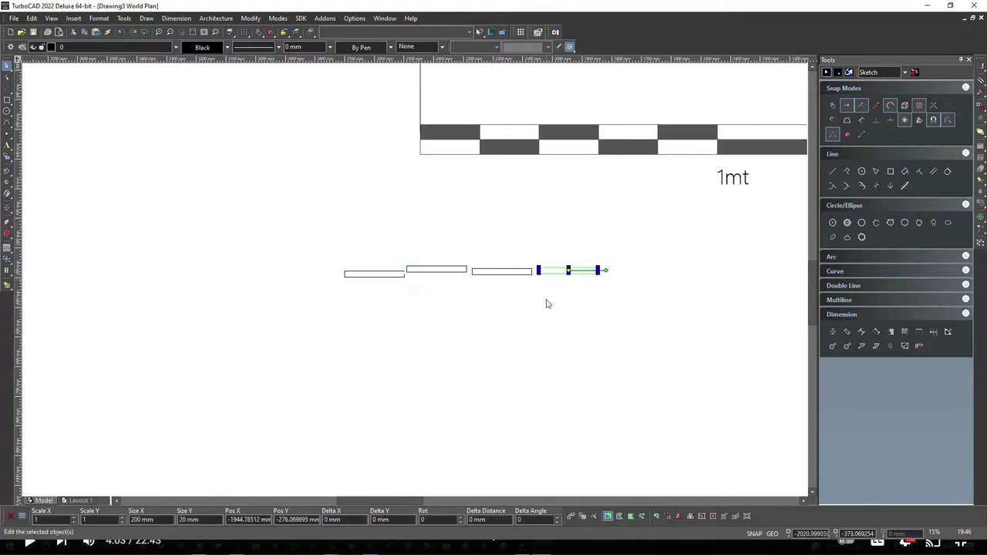
Step: Place a fourth copy at the row's right end, and snap the second rectangle's upper-left corner to the first rectangle's upper-right corner
left_click_drag(414, 278, 638, 270)
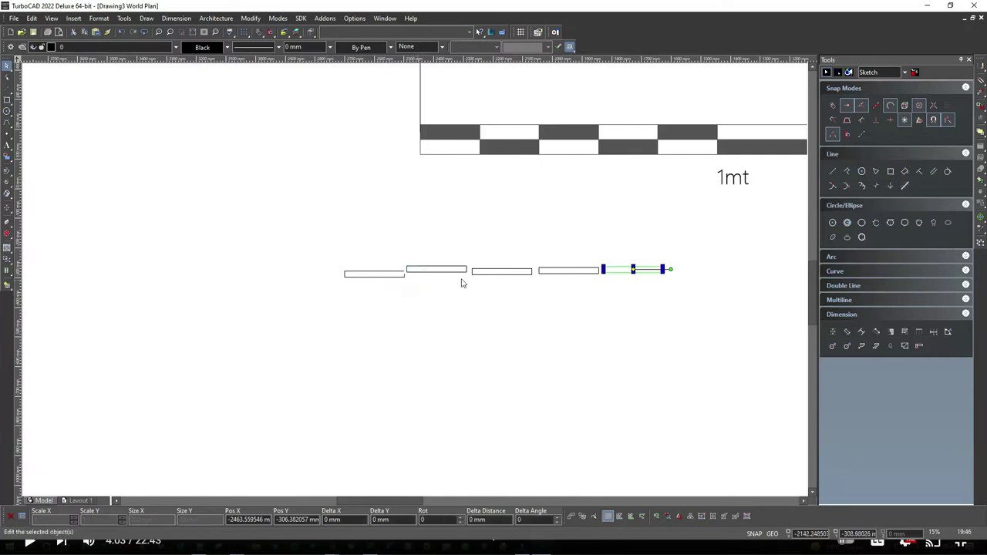
scroll(415, 282, "up", 5)
left_click(543, 263)
left_click_drag(543, 262, 511, 298)
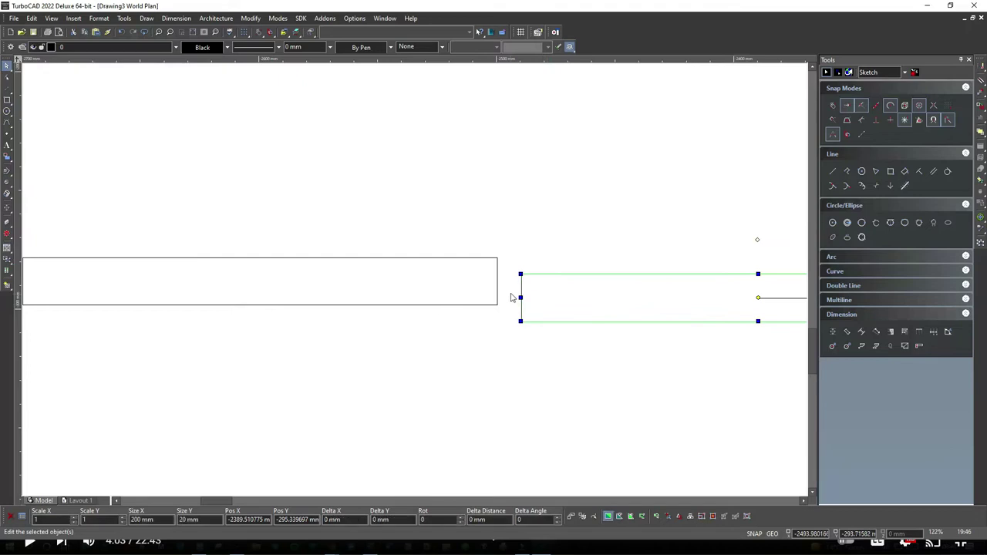
scroll(414, 278, "up", 4)
left_click_drag(412, 284, 415, 271)
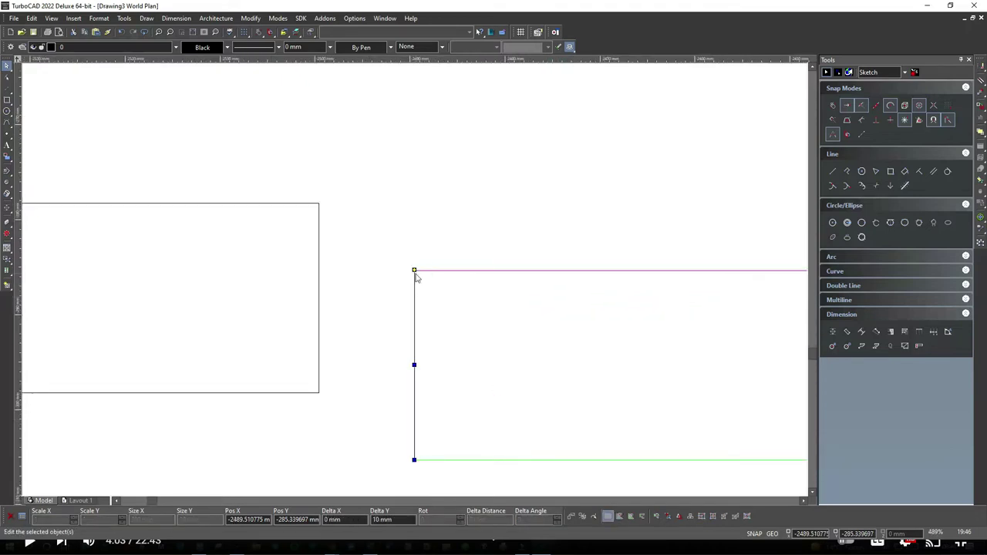
left_click(415, 271)
left_click(323, 209)
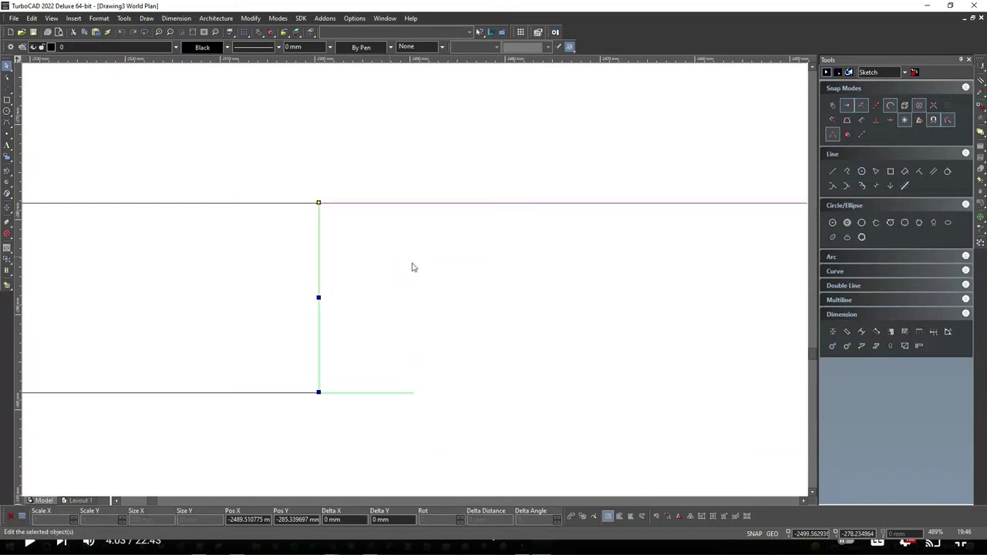
Step: Snap the third rectangle's upper-left corner to the second rectangle's upper-right corner
scroll(411, 283, "down", 6)
scroll(545, 283, "up", 5)
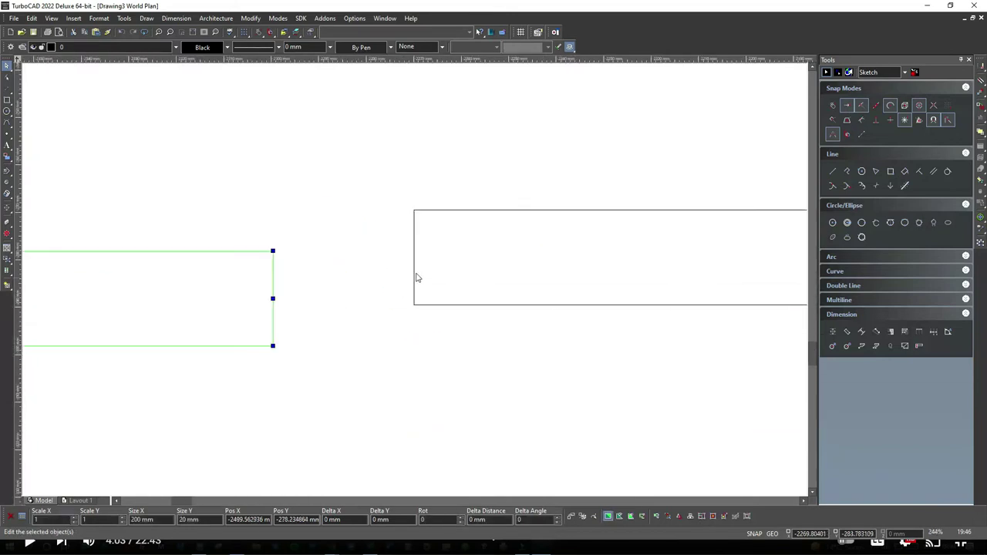
left_click_drag(419, 231, 298, 263)
scroll(414, 283, "down", 5)
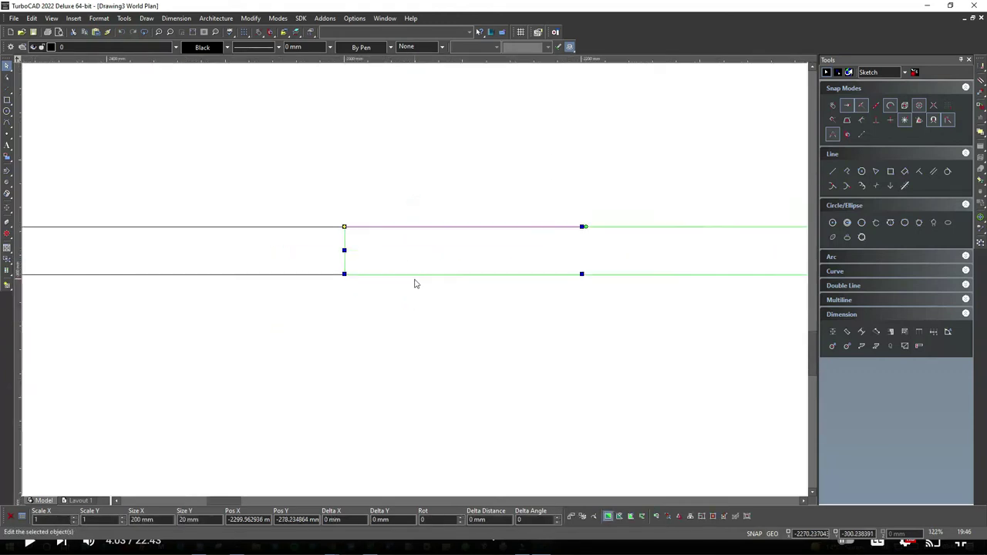
Step: Join the fourth rectangle to the third by snapping its upper-left corner to the third's upper-right corner
scroll(410, 283, "up", 4)
left_click(391, 304)
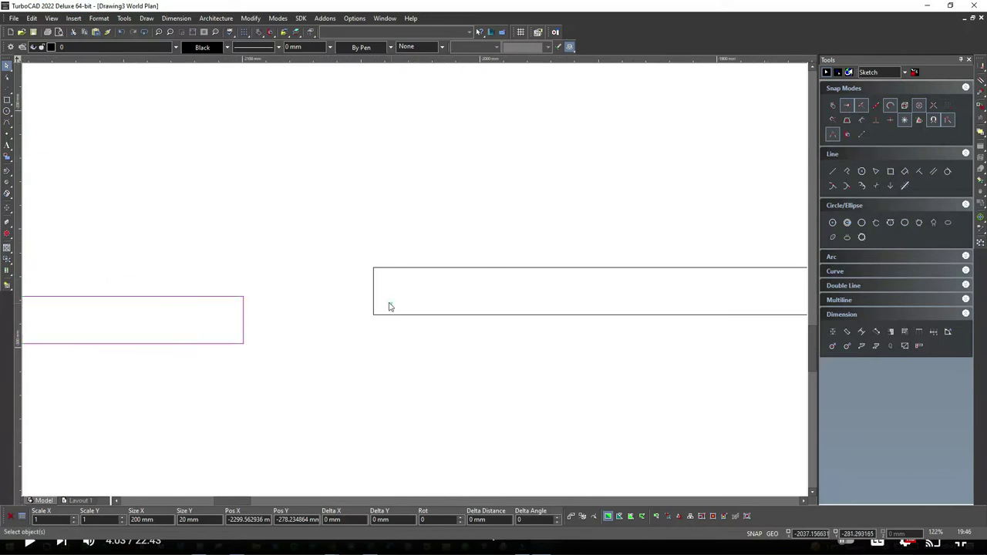
left_click(374, 269)
left_click(373, 269)
left_click(372, 268)
left_click_drag(372, 268, 243, 297)
scroll(415, 280, "down", 5)
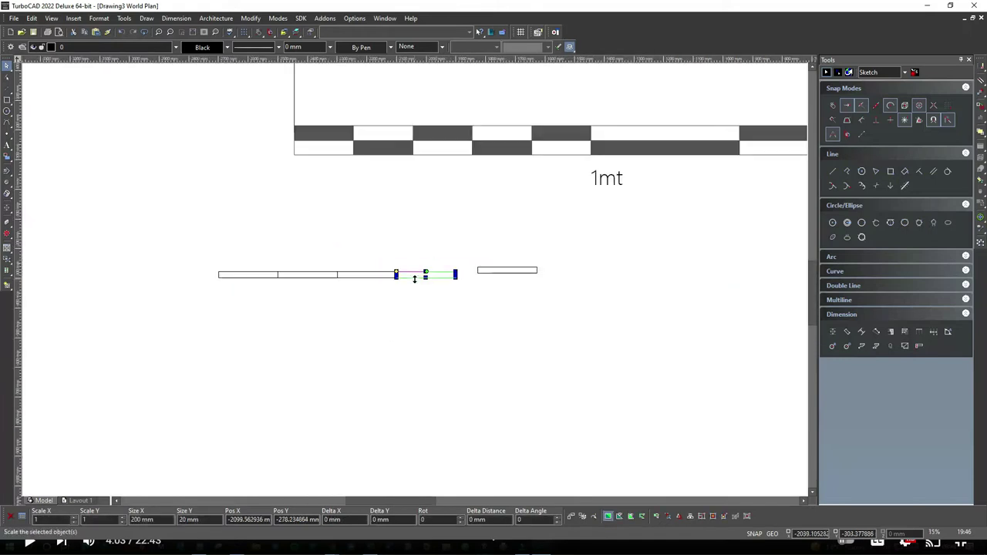
scroll(492, 276, "up", 3)
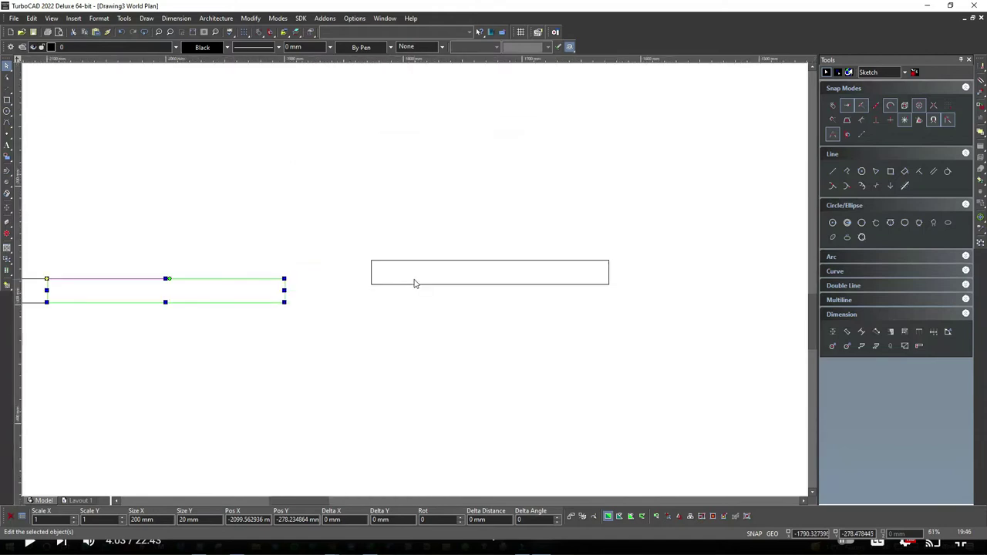
left_click_drag(373, 277, 373, 266)
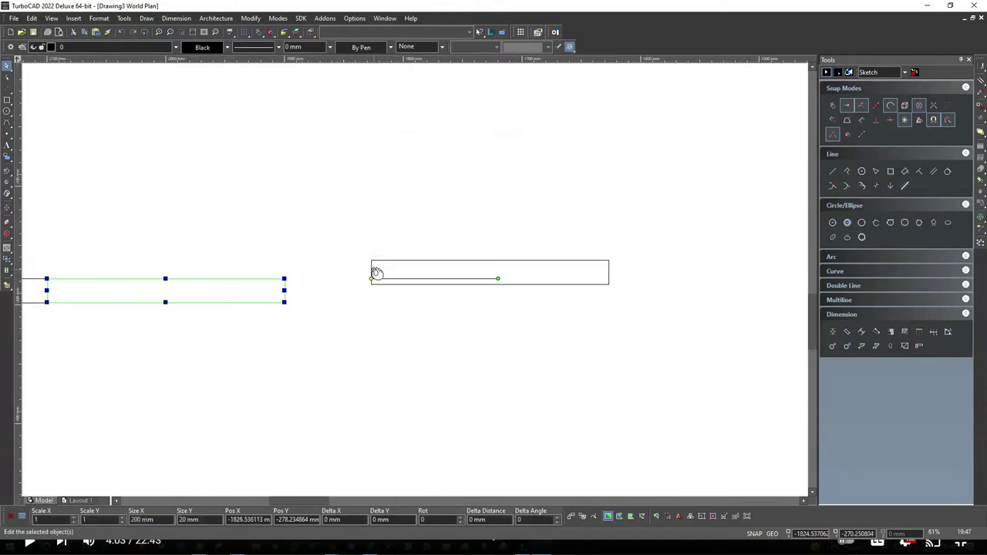
left_click(371, 262)
left_click_drag(371, 262, 362, 296)
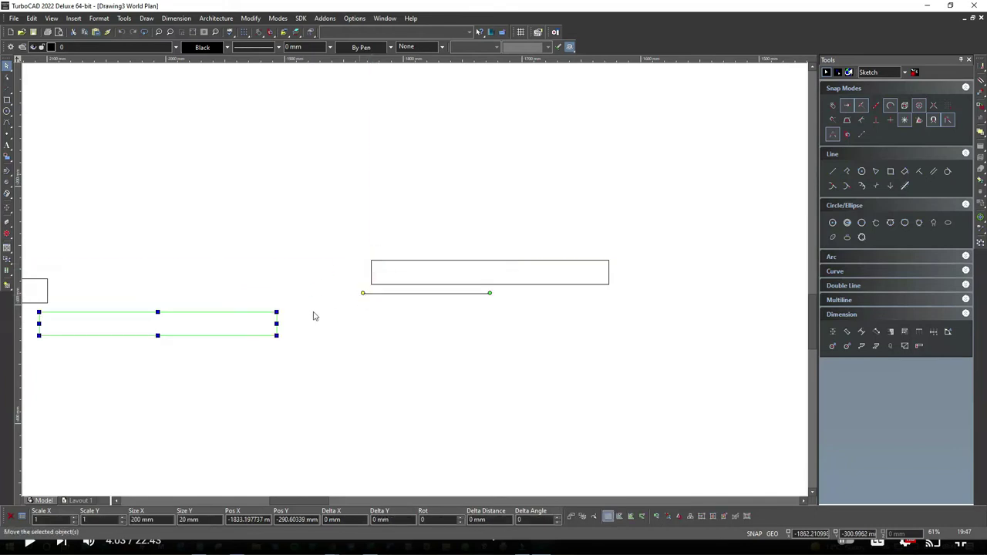
left_click(326, 349)
Step: Move the displaced fourth rectangle back so its upper-left corner meets the third rectangle's upper-right corner
scroll(415, 279, "down", 5)
left_click(405, 275)
scroll(402, 282, "up", 7)
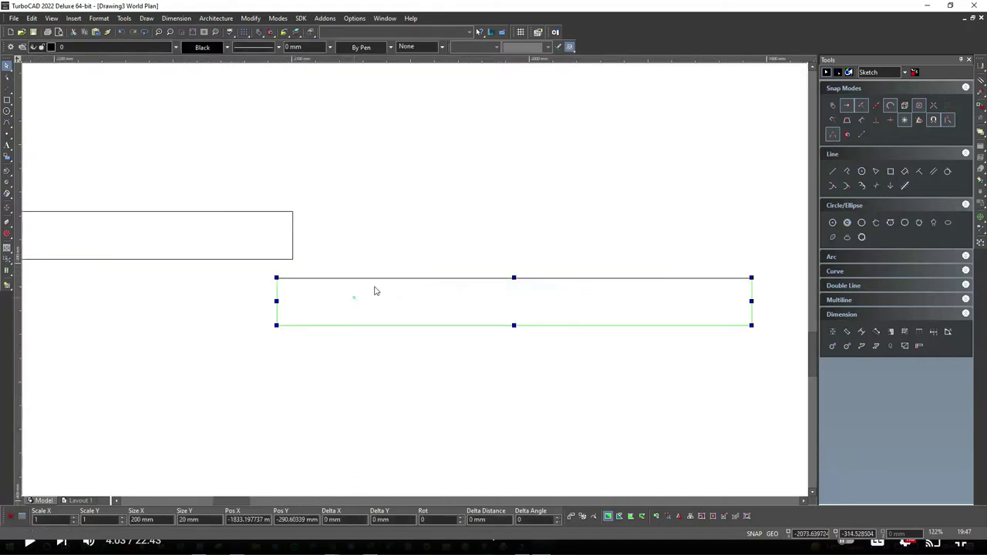
left_click_drag(353, 296, 424, 239)
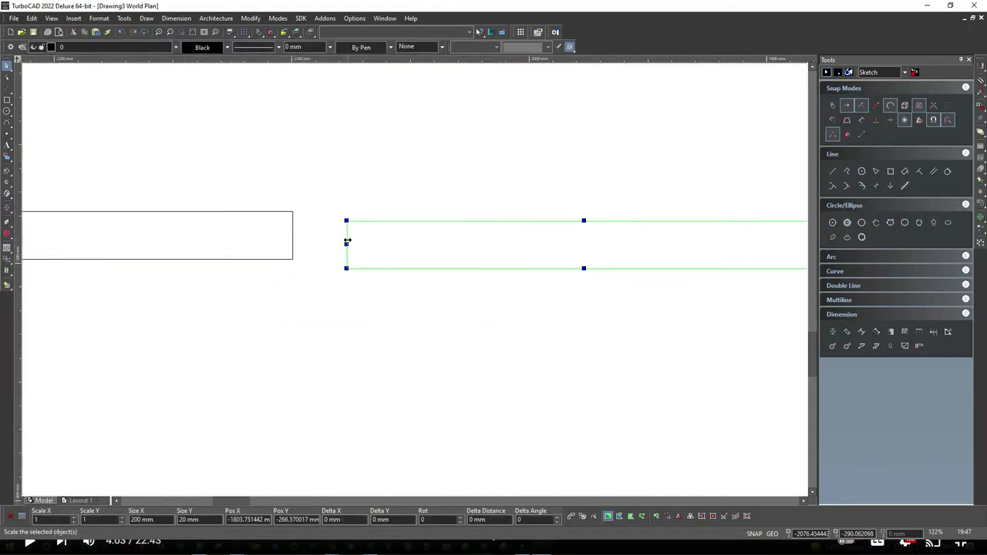
mouse_move(347, 239)
left_mouse_down()
mouse_move(355, 231)
mouse_move(293, 219)
mouse_move(341, 241)
left_mouse_up()
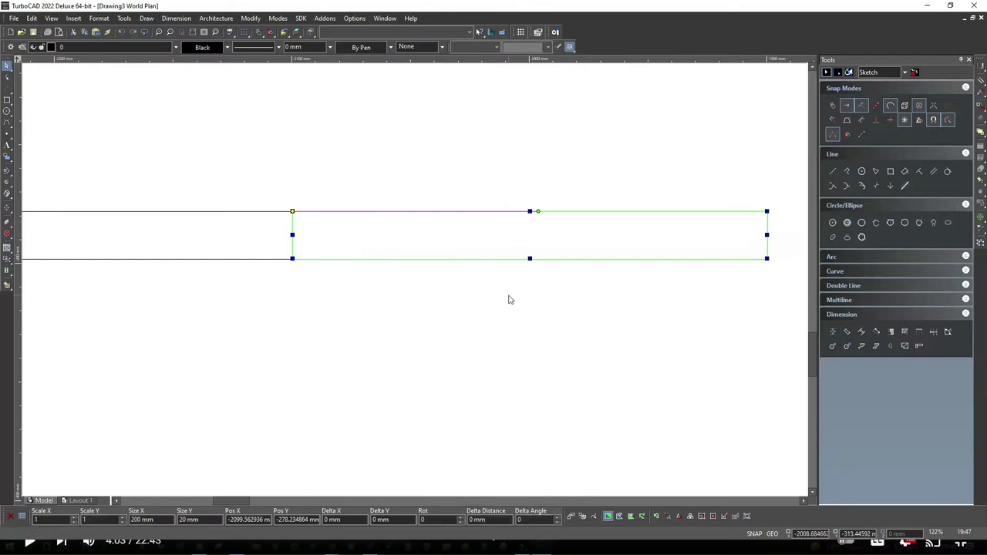
left_click(509, 298)
Step: Snap the fifth rectangle's upper-left corner to the fourth rectangle's upper-right corner to complete the row
scroll(415, 283, "down", 5)
left_click(521, 261)
left_click_drag(521, 260, 488, 270)
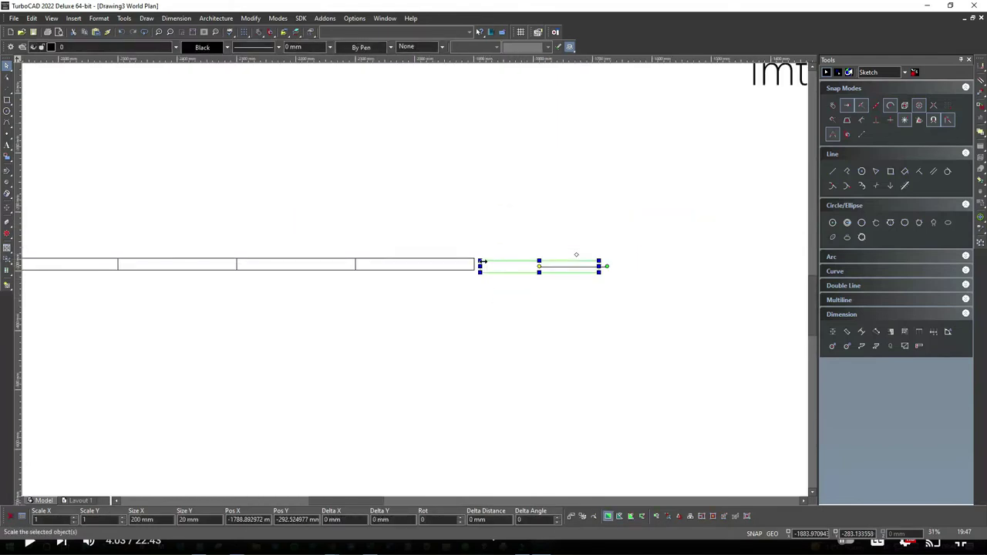
scroll(490, 267, "up", 7)
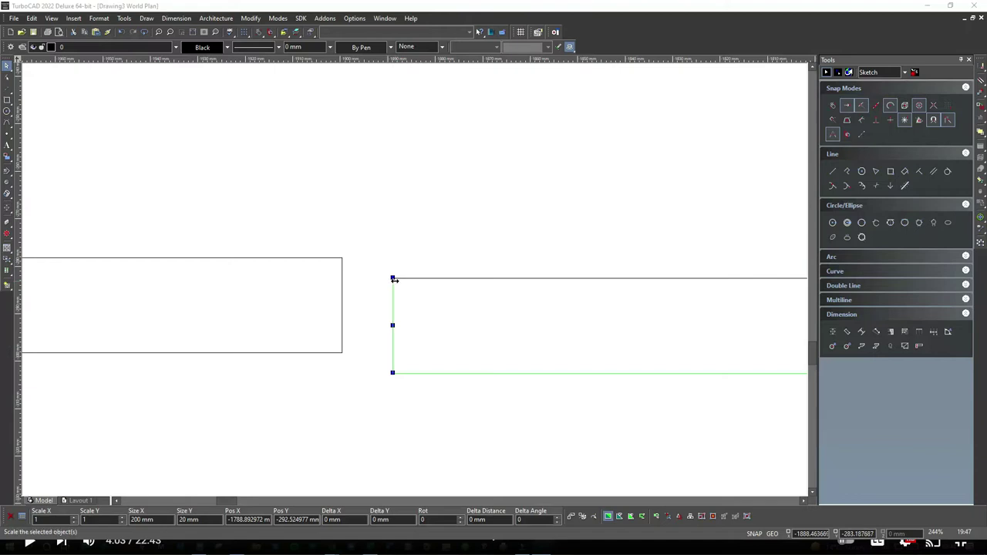
key("Delete")
left_click(417, 391)
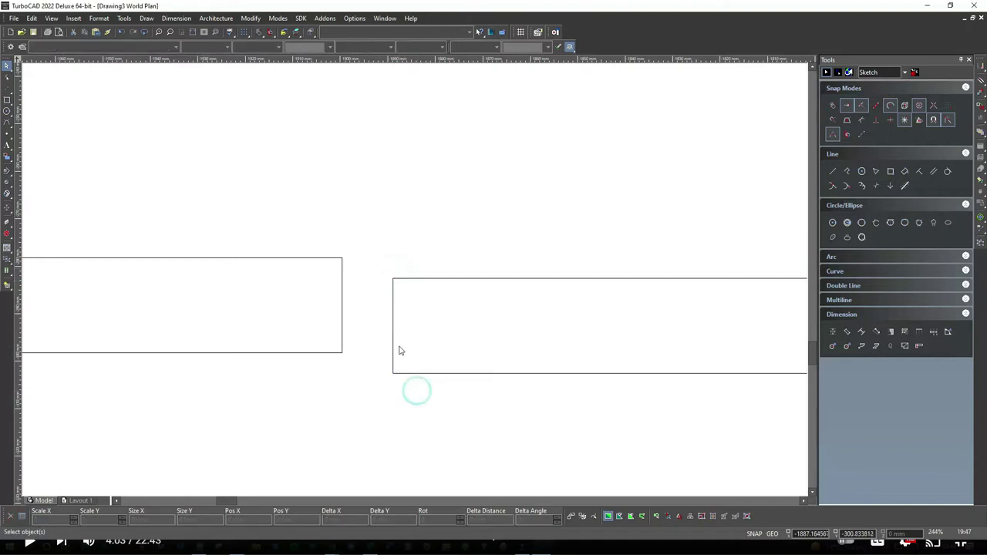
left_click(394, 279)
left_click(397, 279)
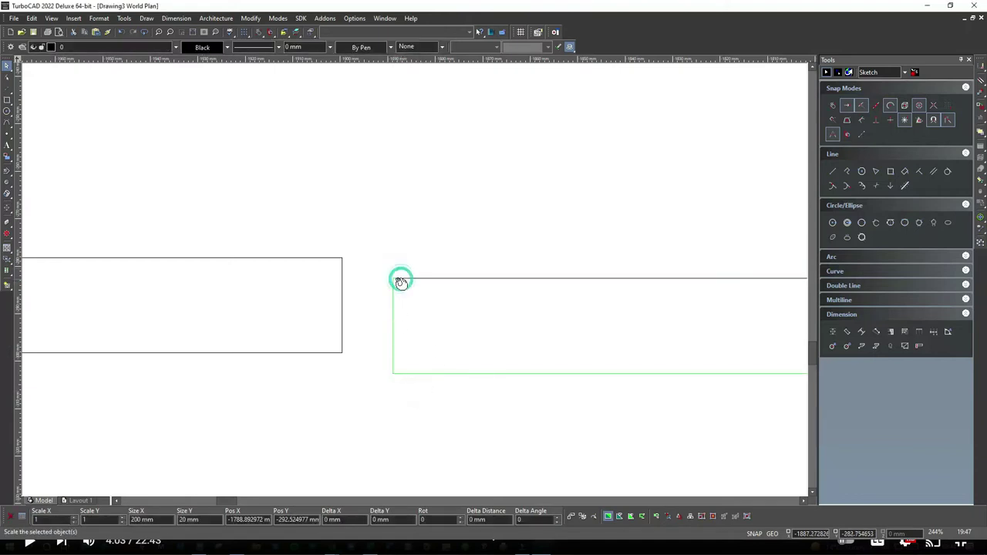
left_click(393, 278)
left_click(342, 259)
left_click(357, 231)
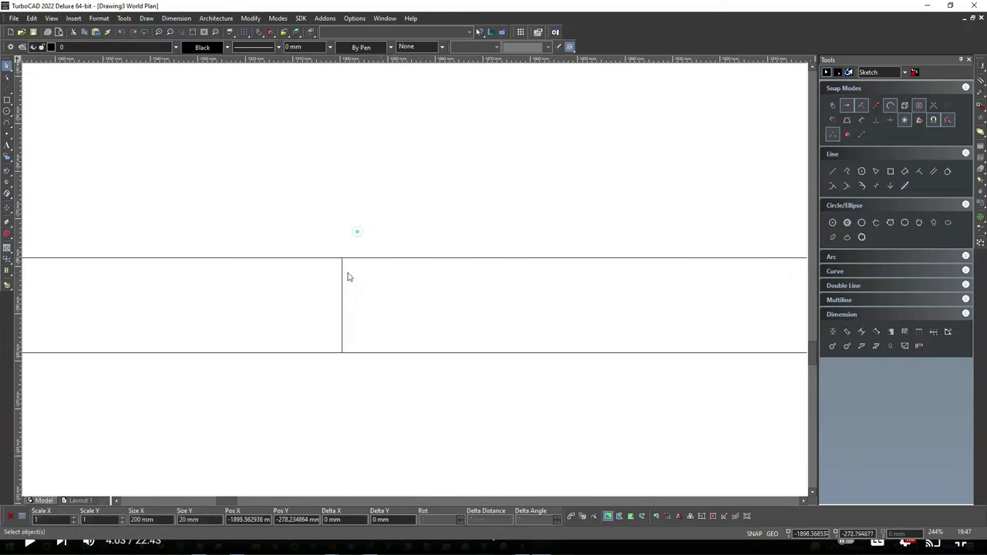
Step: Duplicate the whole row of five rectangles and place the copy just below the original row
scroll(414, 282, "down", 5)
scroll(413, 283, "down", 2)
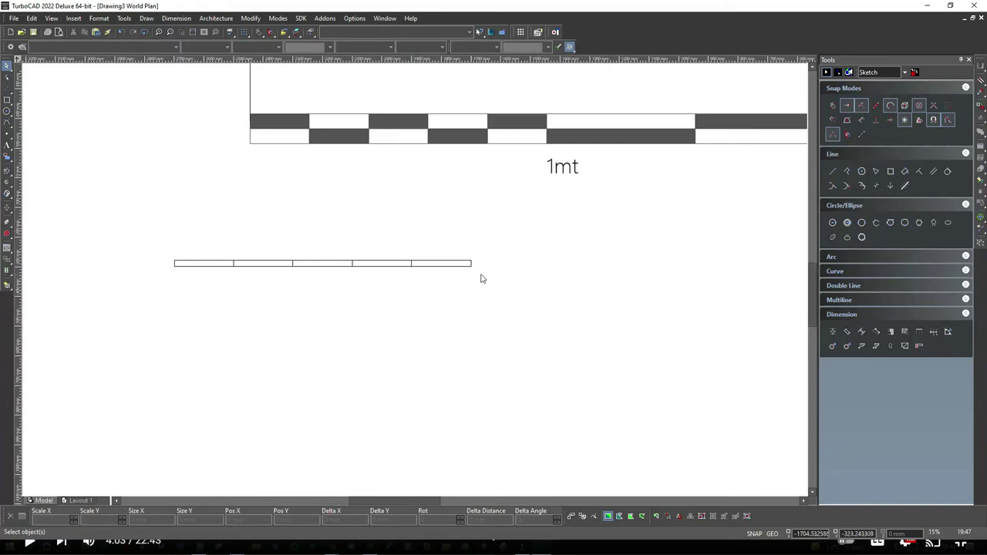
left_click_drag(480, 273, 171, 260)
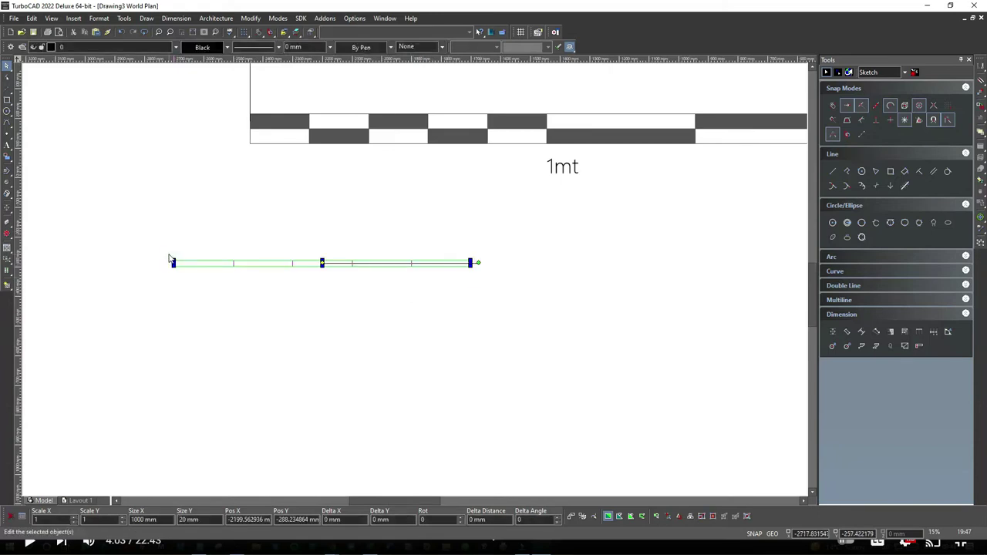
left_click(185, 301)
key("ctrl+v")
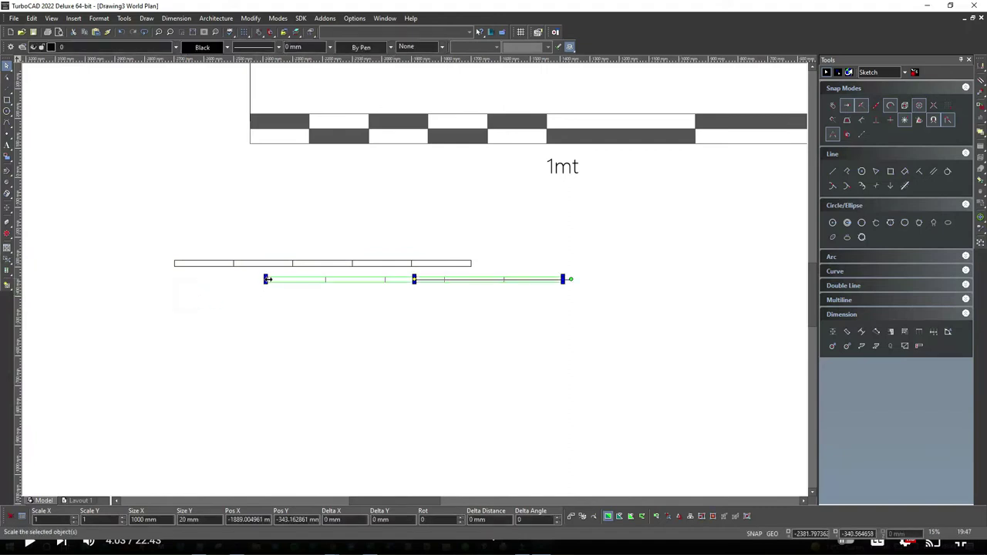
left_click_drag(411, 280, 323, 282)
Step: Snap the copied row's upper-left corner to the original row's lower-left corner so both rows touch
scroll(414, 283, "up", 5)
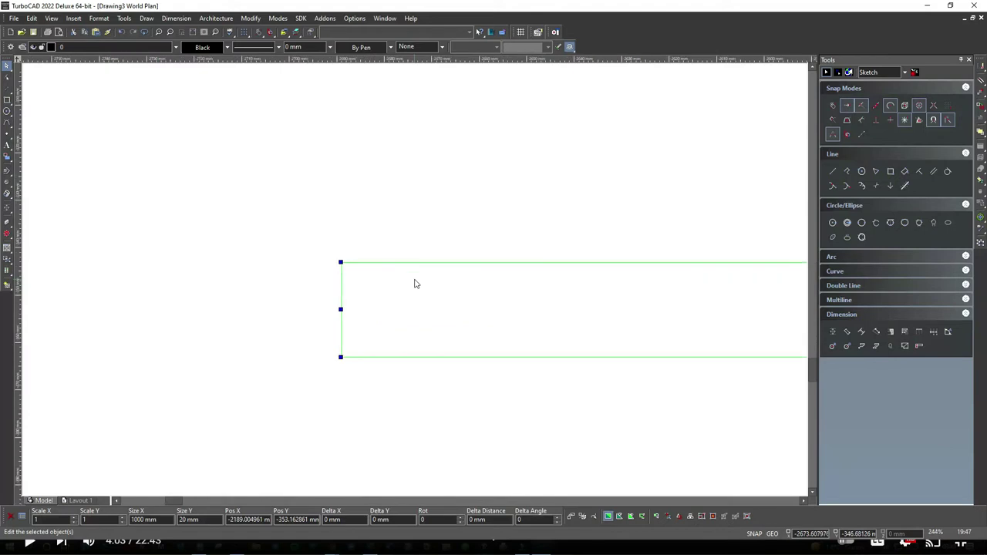
scroll(415, 279, "down", 1)
mouse_move(414, 279)
left_mouse_down()
mouse_move(410, 291)
mouse_move(400, 281)
left_mouse_up()
left_click(400, 279)
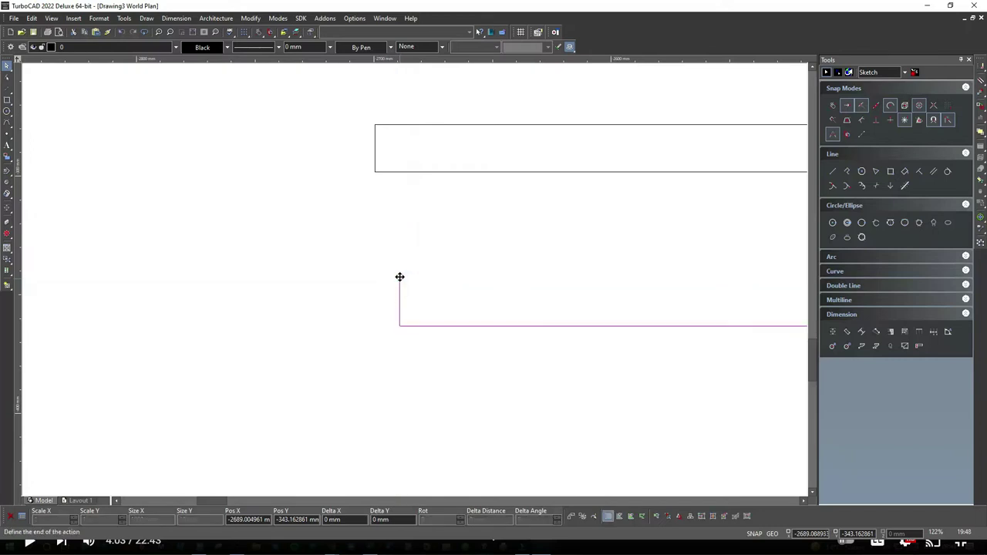
left_click(349, 235)
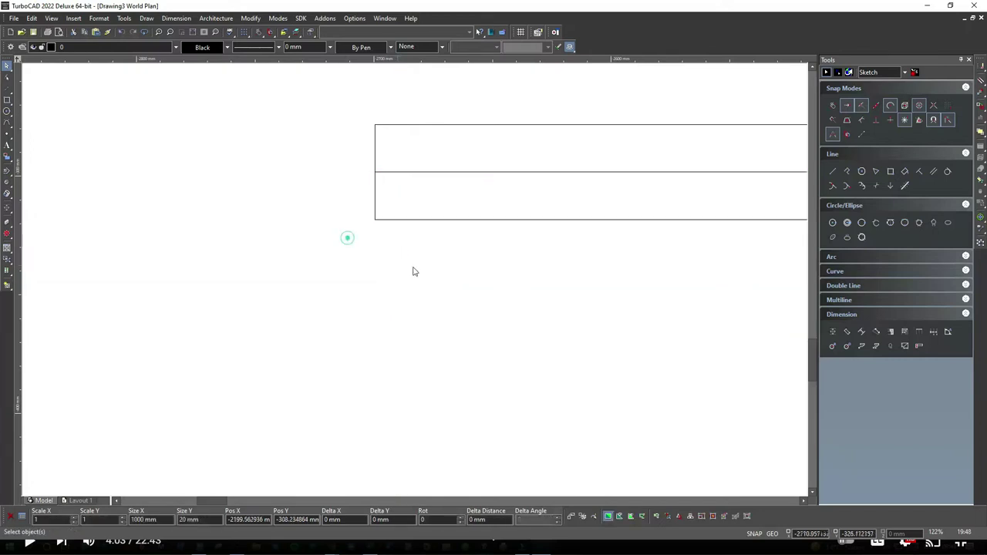
Step: Fill the first rectangle of the new bar's upper row with a Solid brush pattern in black
scroll(413, 270, "down", 5)
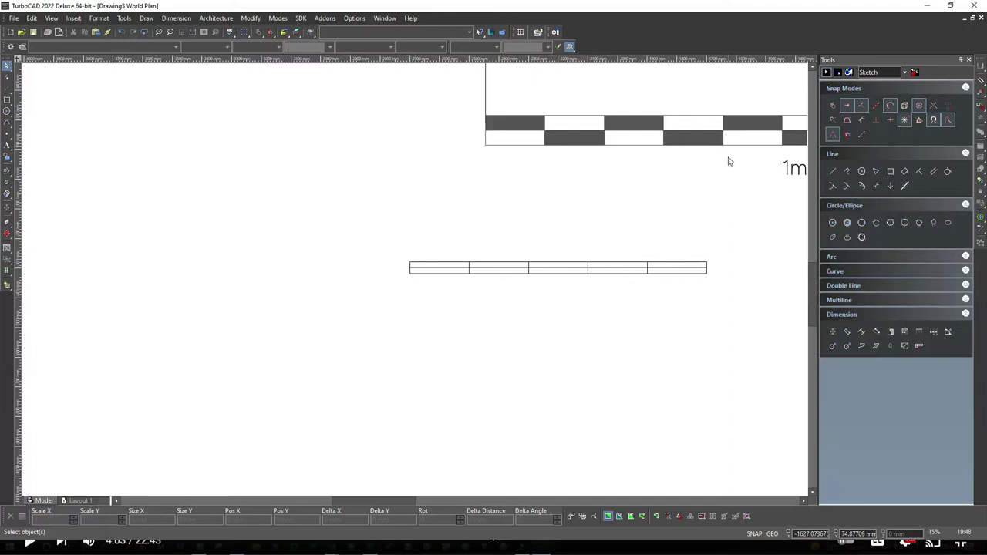
scroll(464, 267, "up", 3)
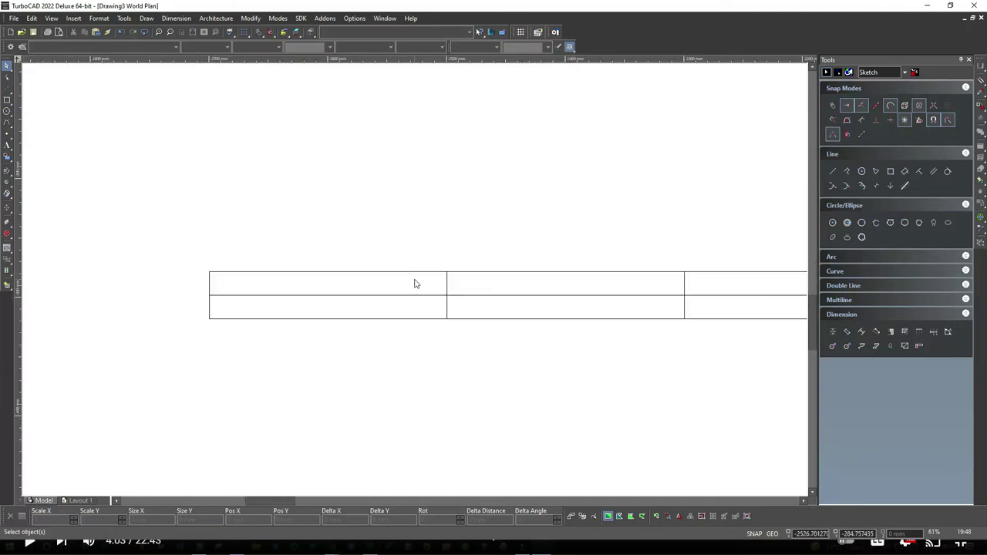
scroll(416, 284, "down", 3)
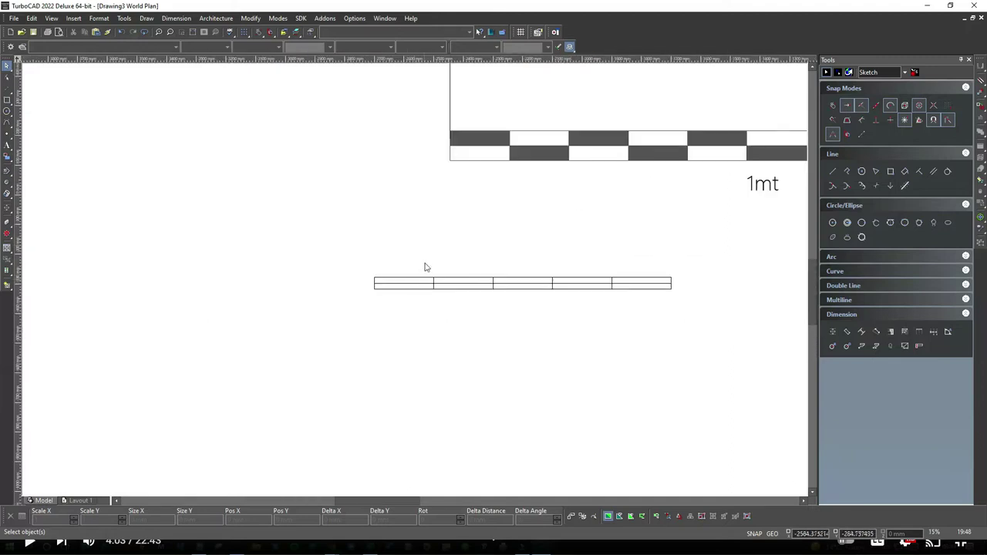
left_click(417, 280)
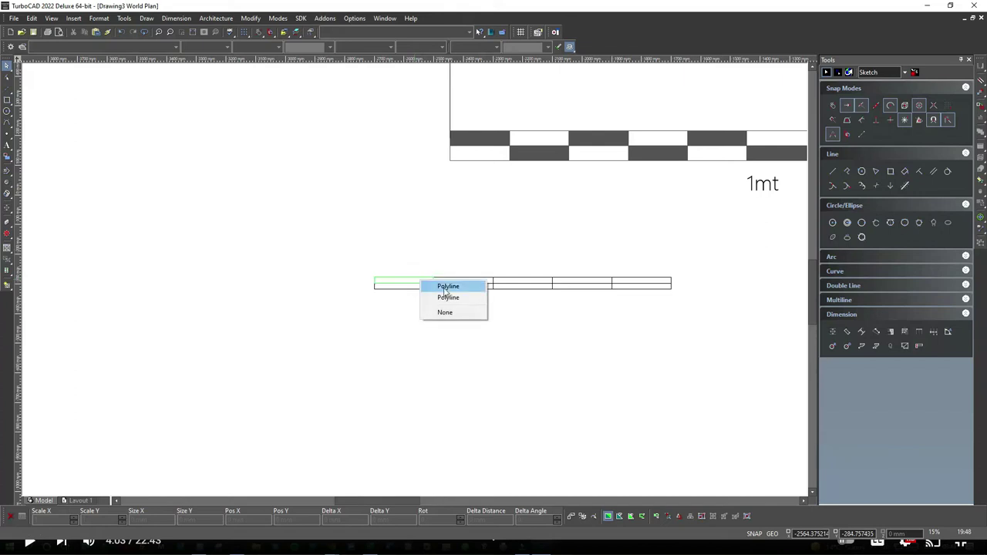
left_click(446, 288)
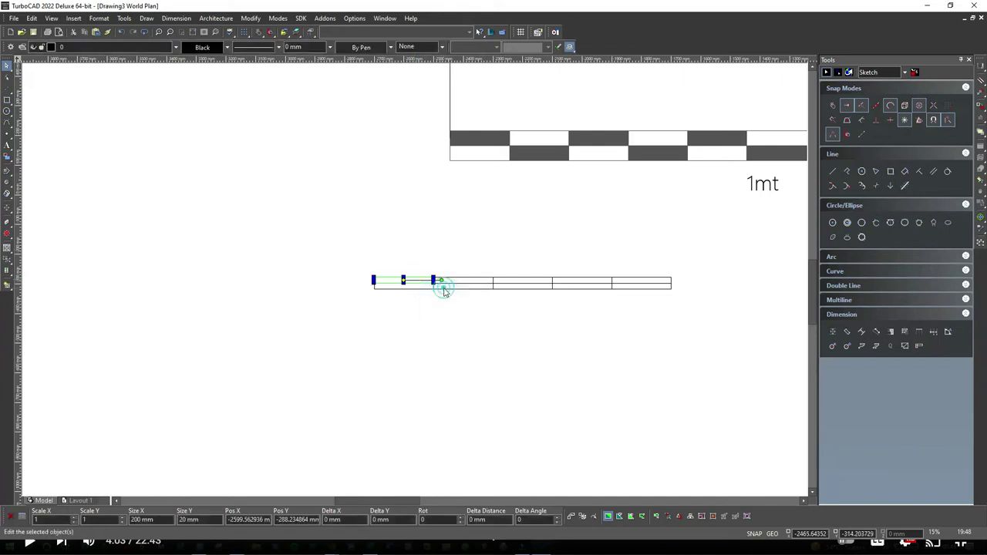
left_click(429, 47)
left_click(429, 221)
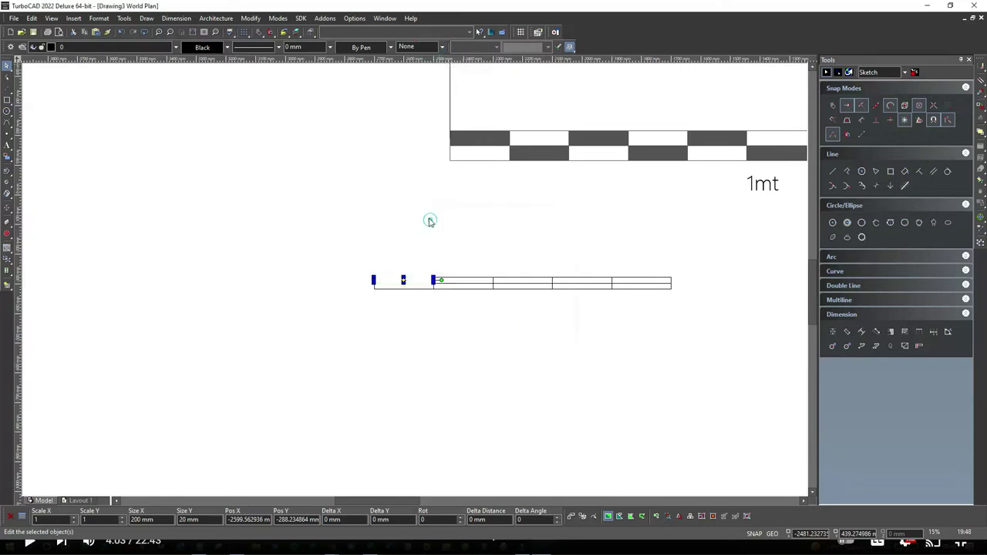
left_click(375, 47)
left_click(378, 207)
left_click(317, 210)
Step: Apply a Solid black brush fill to the third rectangle of the upper row
left_click(511, 281)
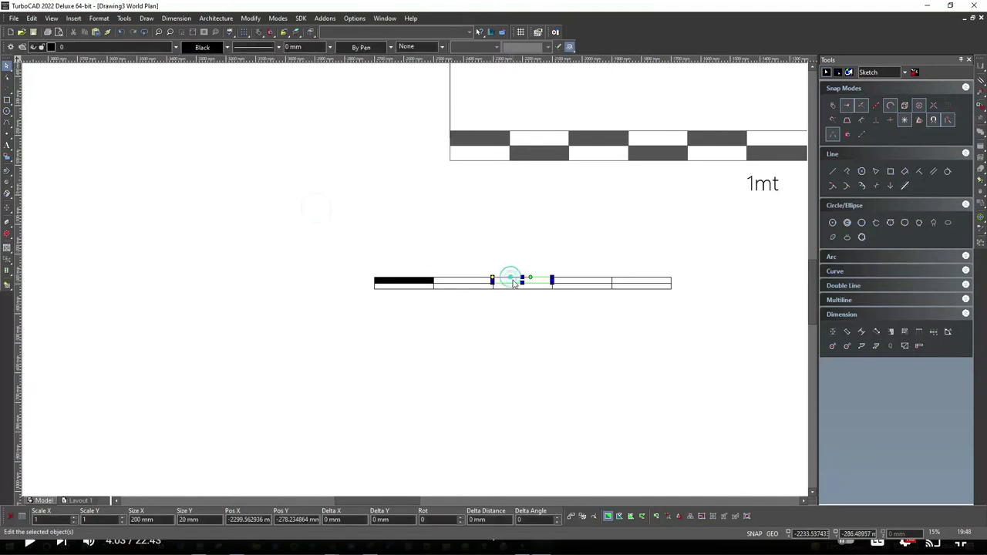
left_click(437, 47)
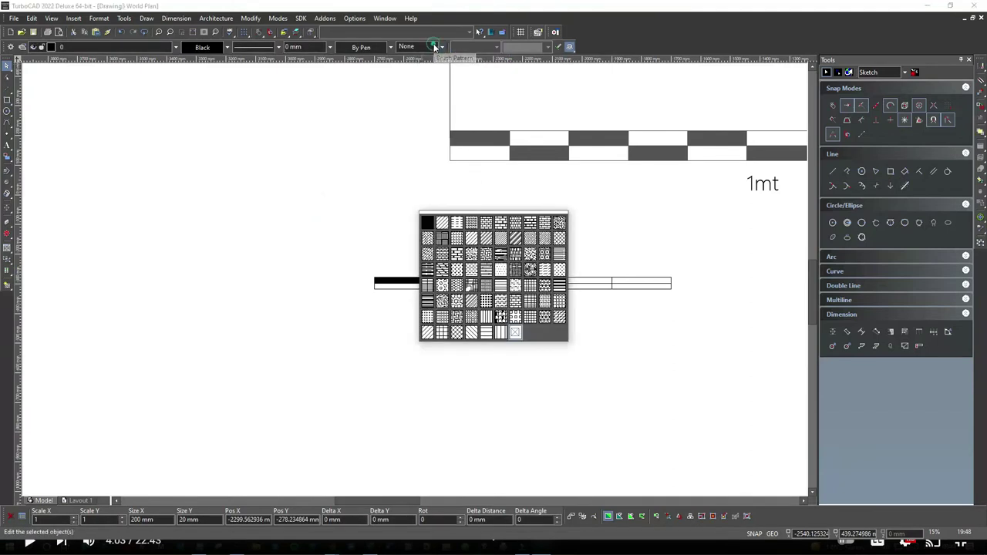
left_click(430, 223)
left_click(361, 46)
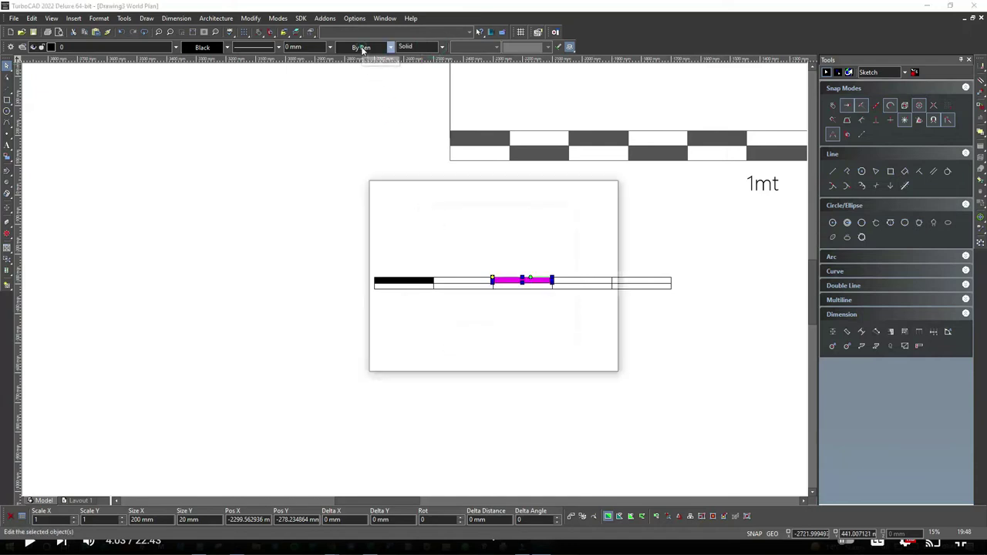
double_click(381, 211)
left_click(309, 227)
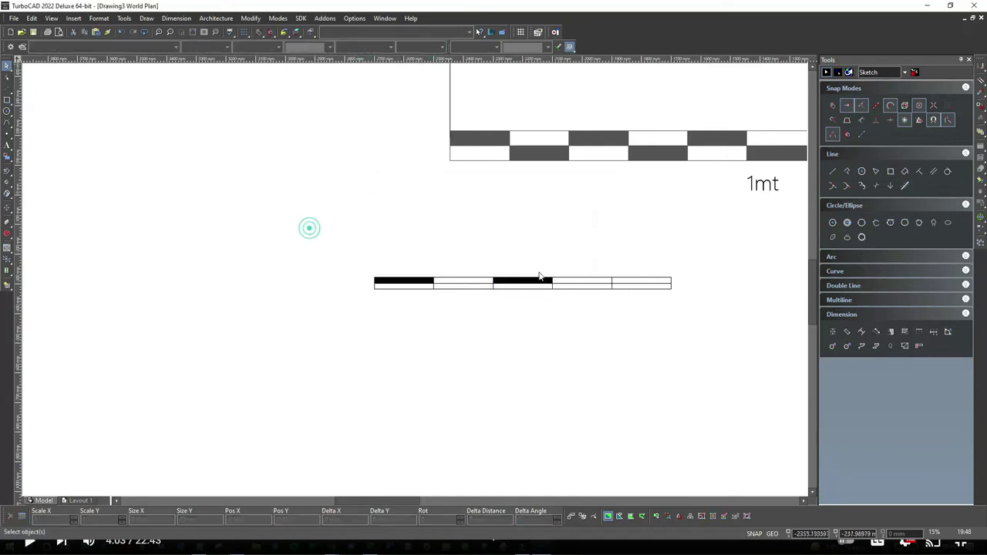
Step: Fill the fifth rectangle of the new bar's upper row with a Solid brush pattern in black
left_click(631, 283)
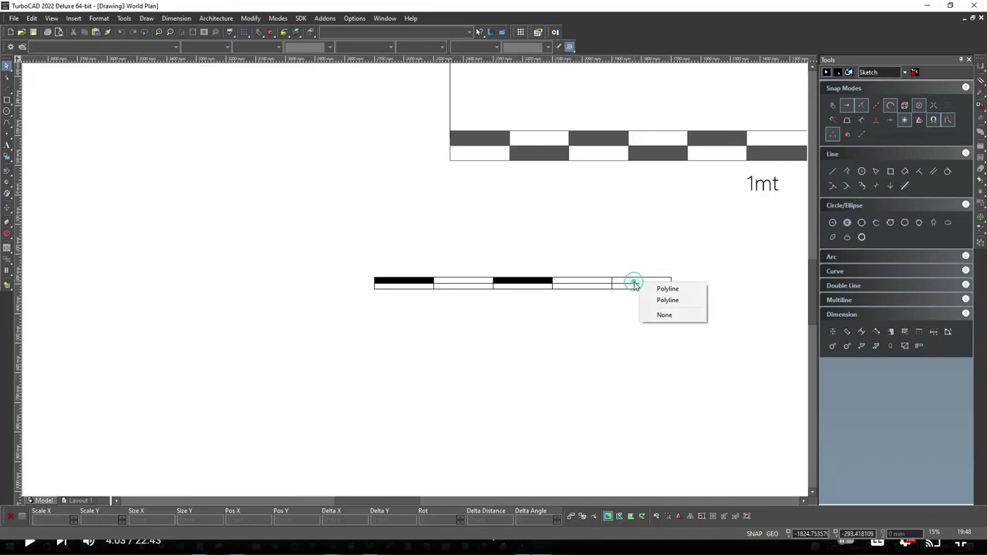
left_click(652, 289)
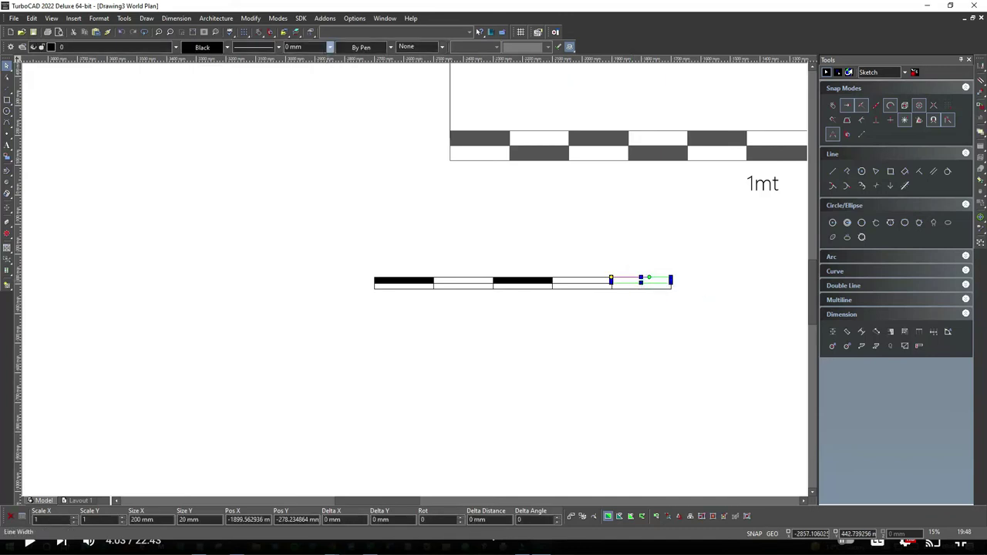
left_click(408, 46)
left_click(427, 217)
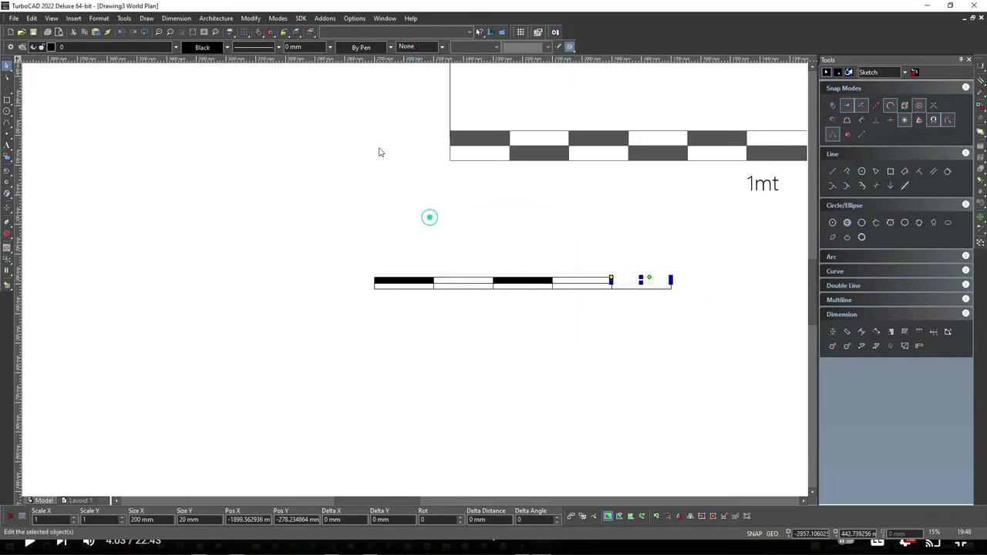
left_click(348, 47)
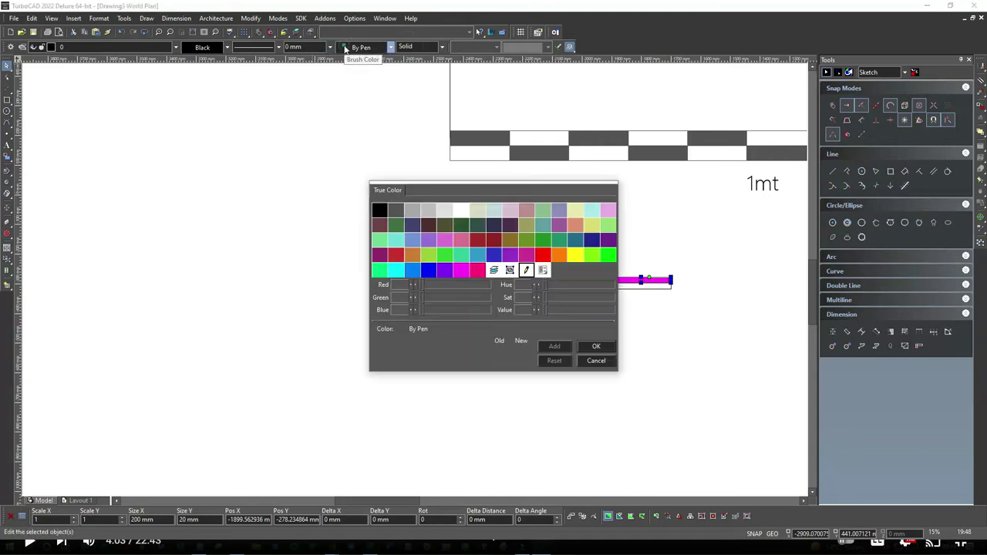
left_click(380, 210)
left_click(281, 218)
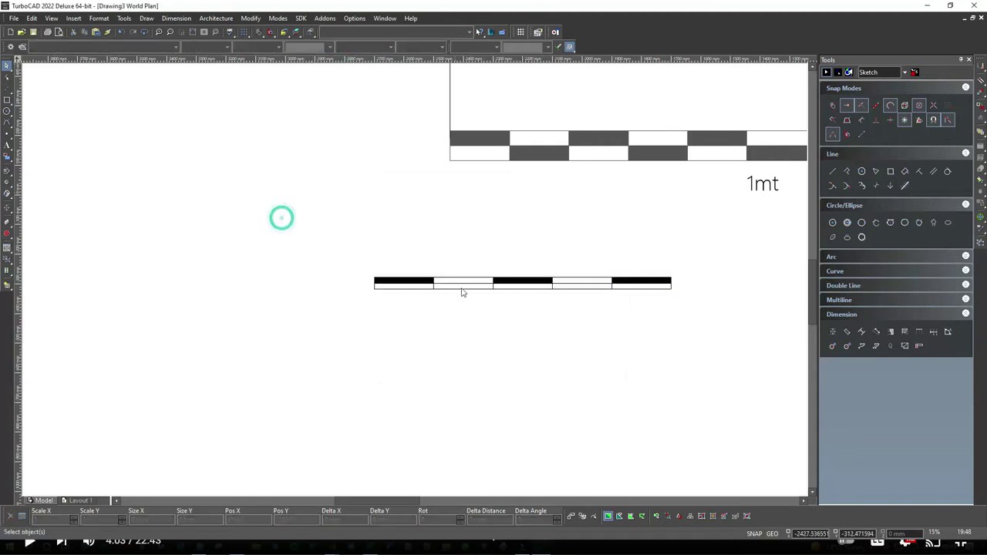
Step: Apply a Solid black brush fill to the second rectangle of the lower row
left_click(461, 286)
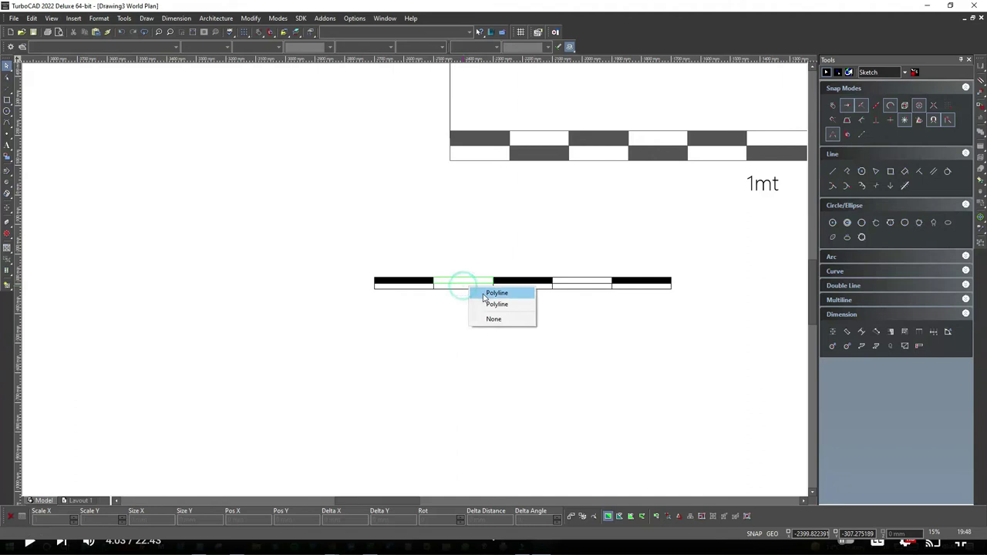
left_click(482, 293)
left_click(472, 263)
left_click(465, 286)
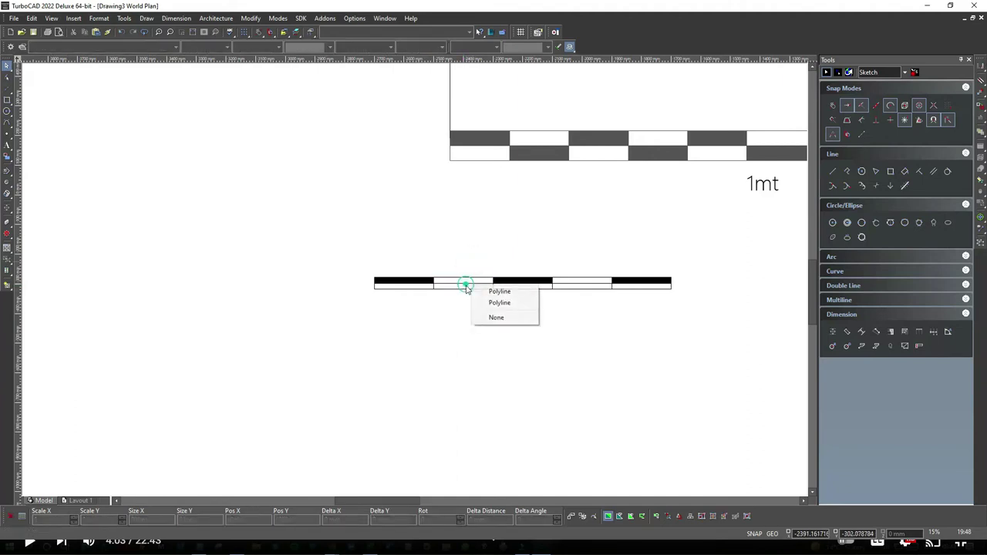
left_click(494, 303)
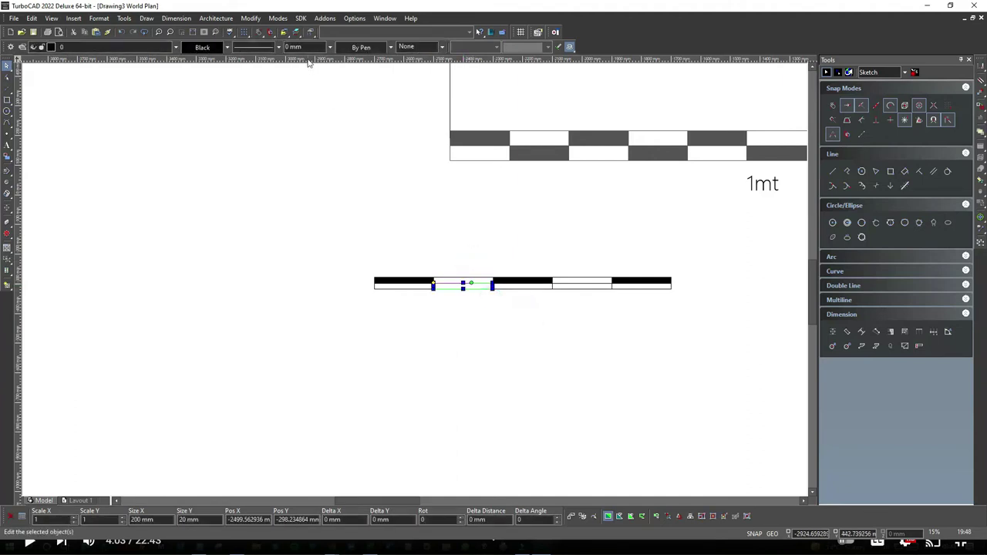
left_click(401, 47)
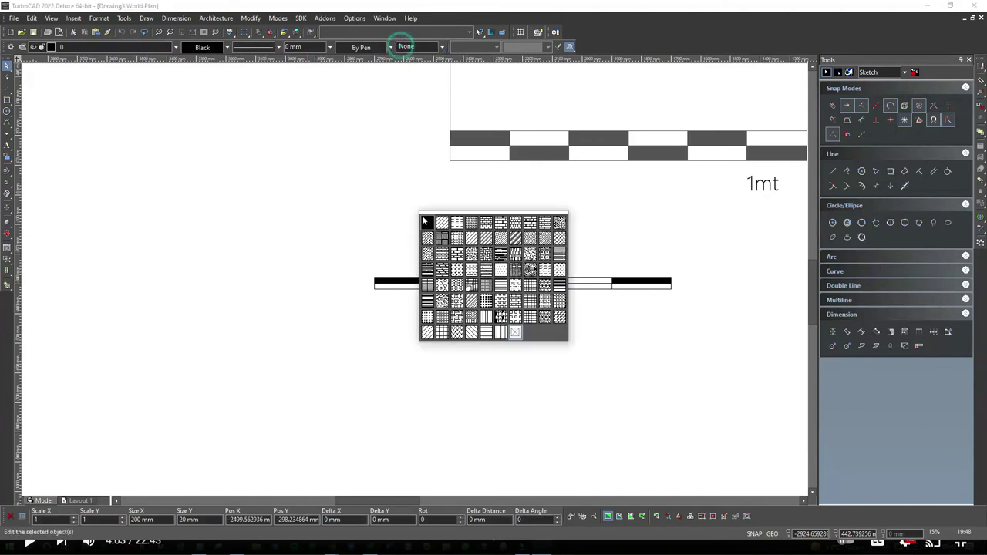
left_click(424, 217)
left_click(362, 47)
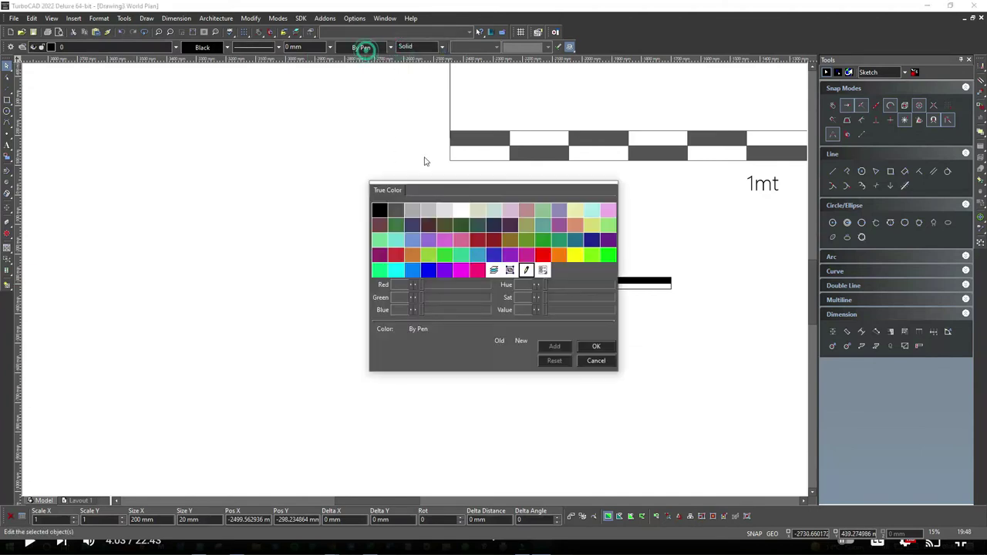
left_click(381, 209)
left_click(478, 304)
Step: Give the fourth rectangle of the lower row a black brush colour with the Solid pattern
left_click(508, 287)
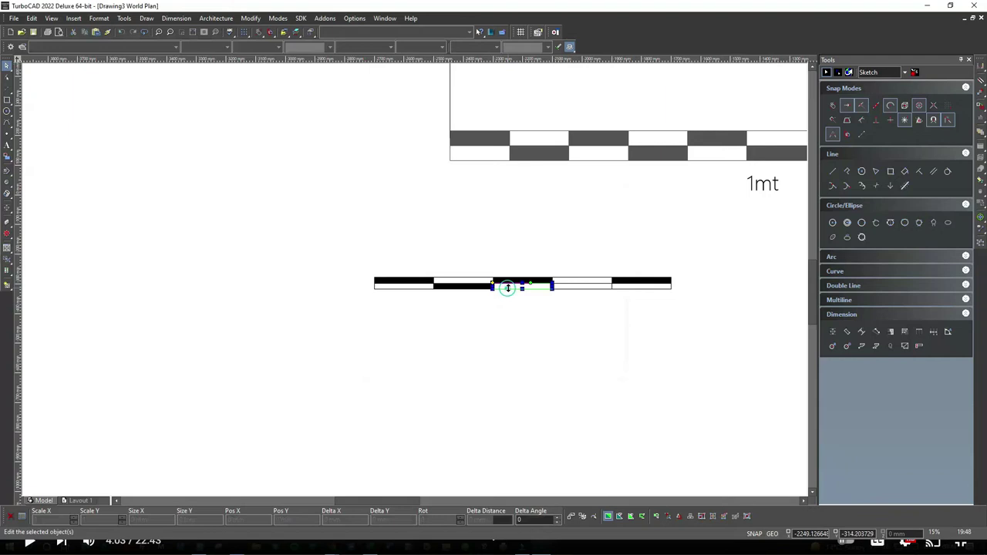
left_click(564, 315)
left_click(574, 284)
left_click(599, 294)
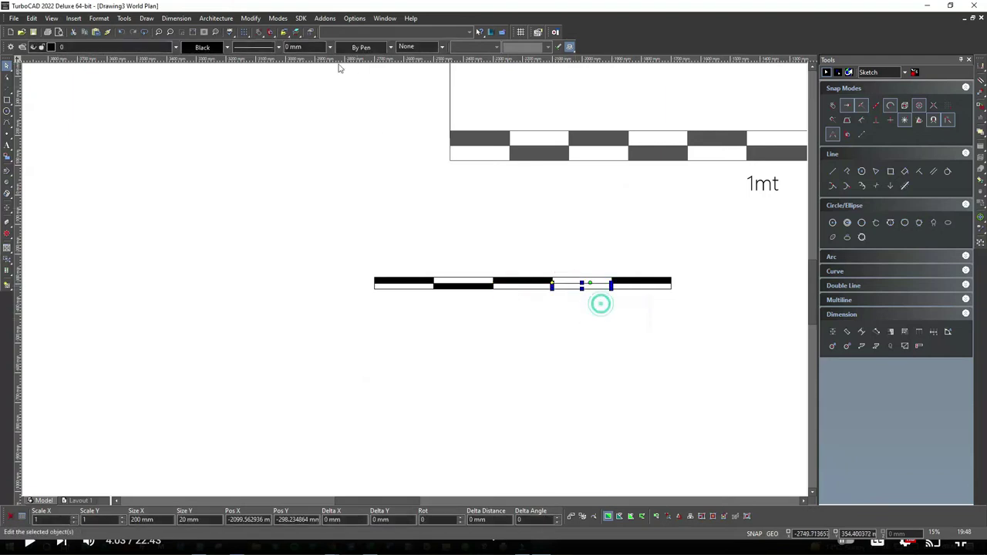
left_click(355, 48)
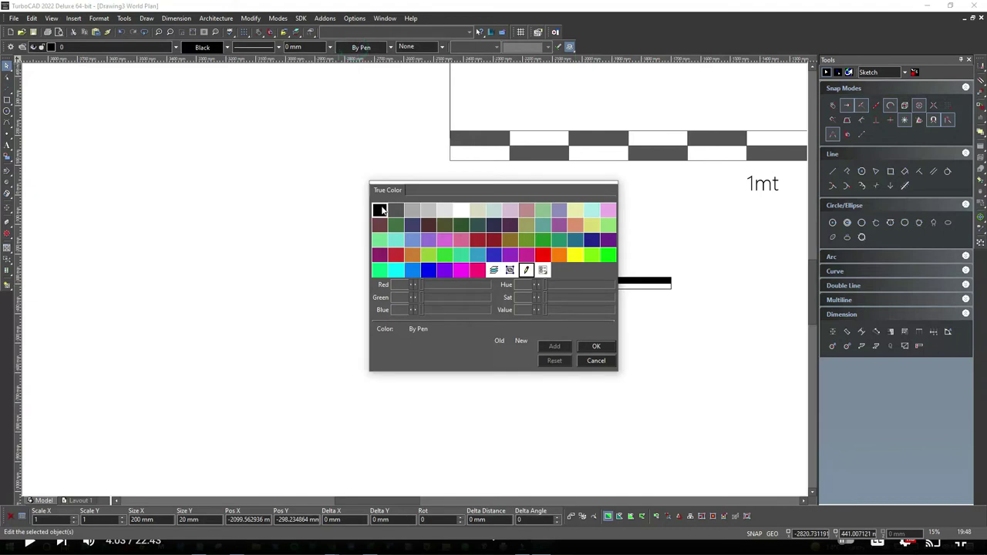
left_click(380, 210)
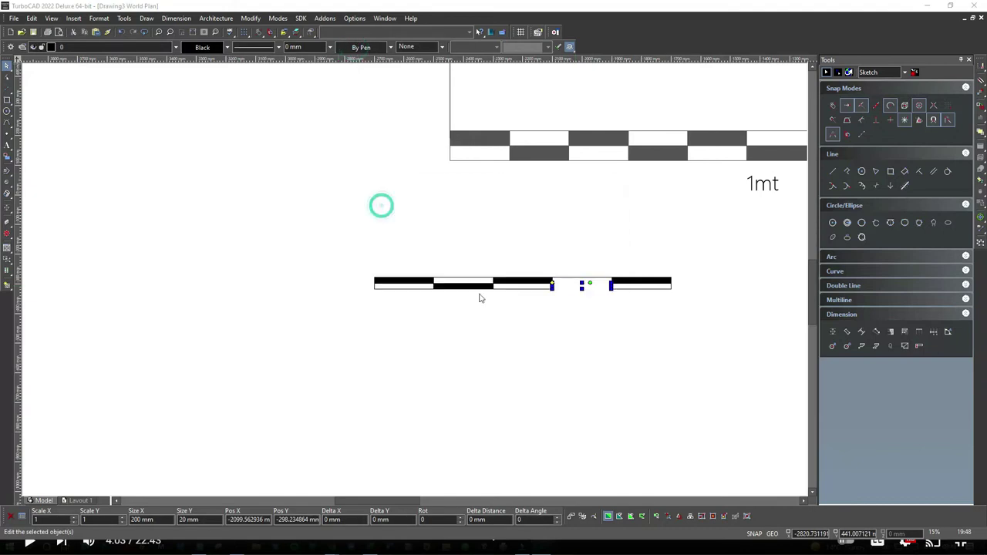
left_click(419, 48)
left_click(426, 221)
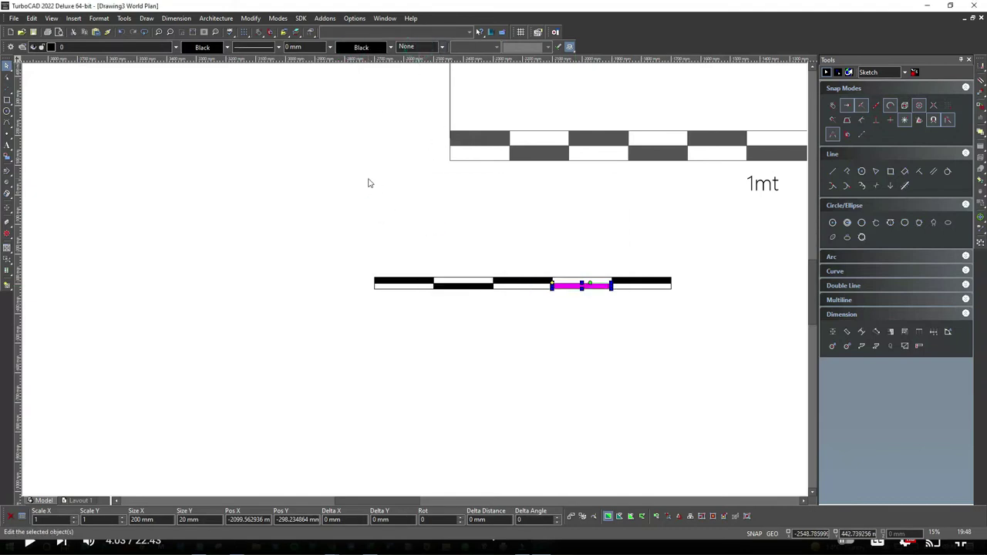
left_click(368, 178)
Step: Set the pen colour of all five black-filled rectangles in the new bar to Dim Gray
scroll(415, 284, "down", 2)
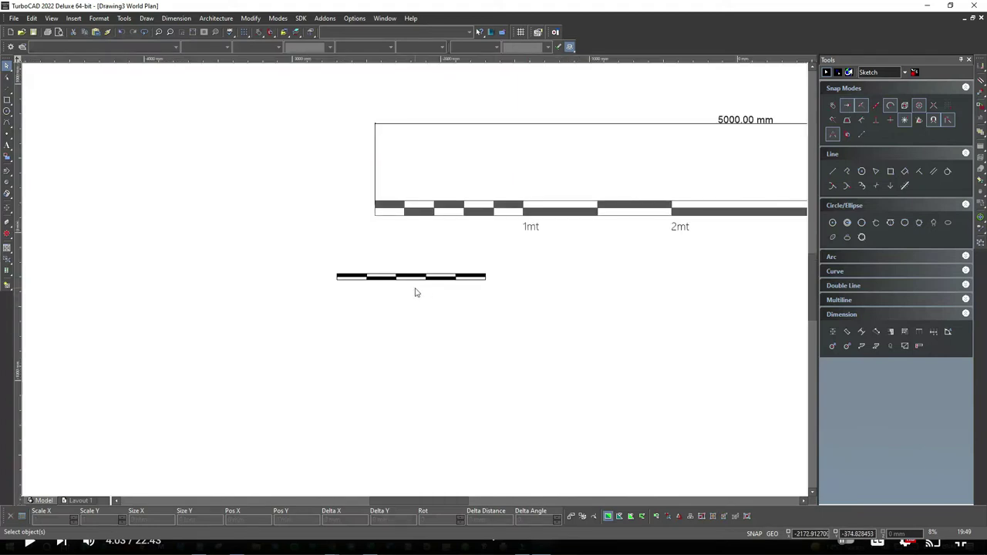
scroll(414, 285, "up", 5)
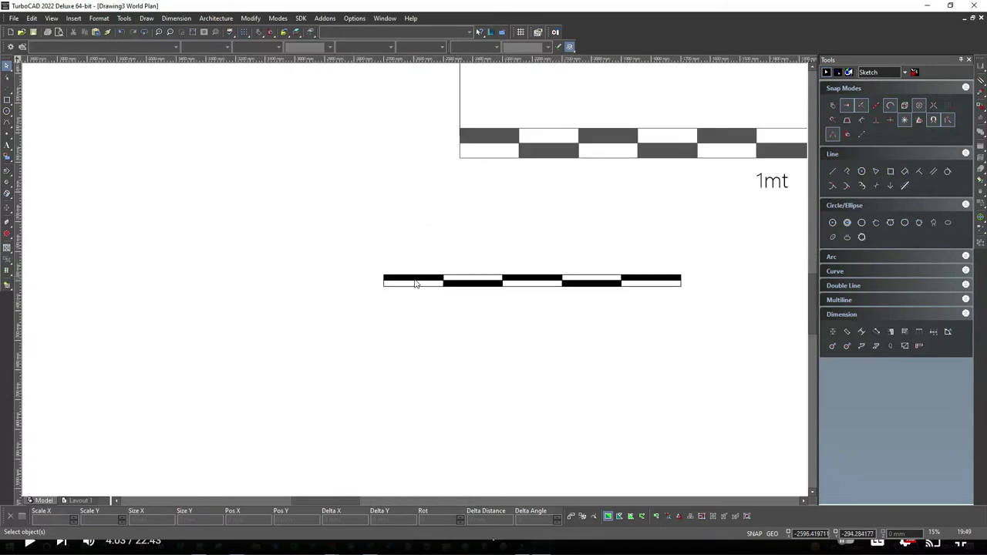
left_click(414, 273)
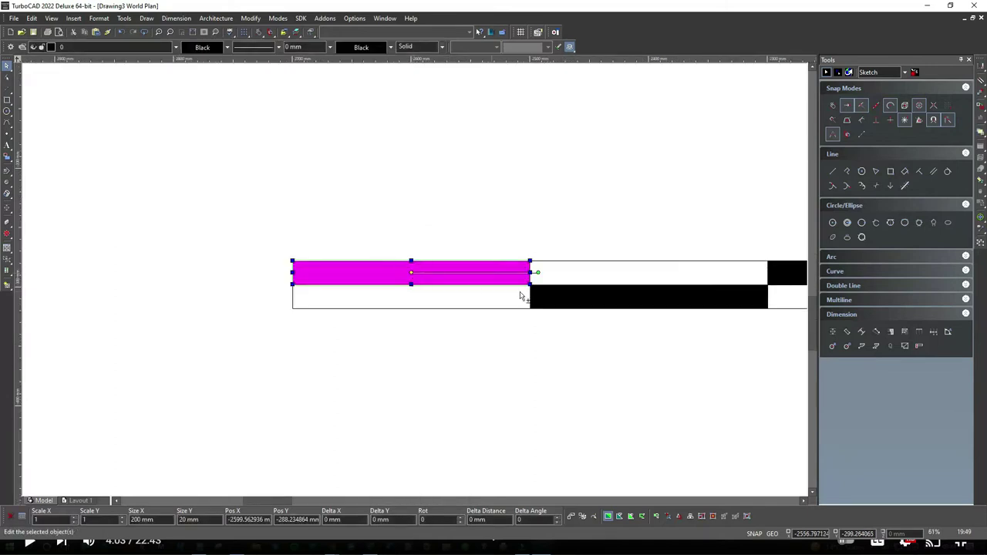
left_click(575, 298, "shift")
scroll(573, 290, "down", 3)
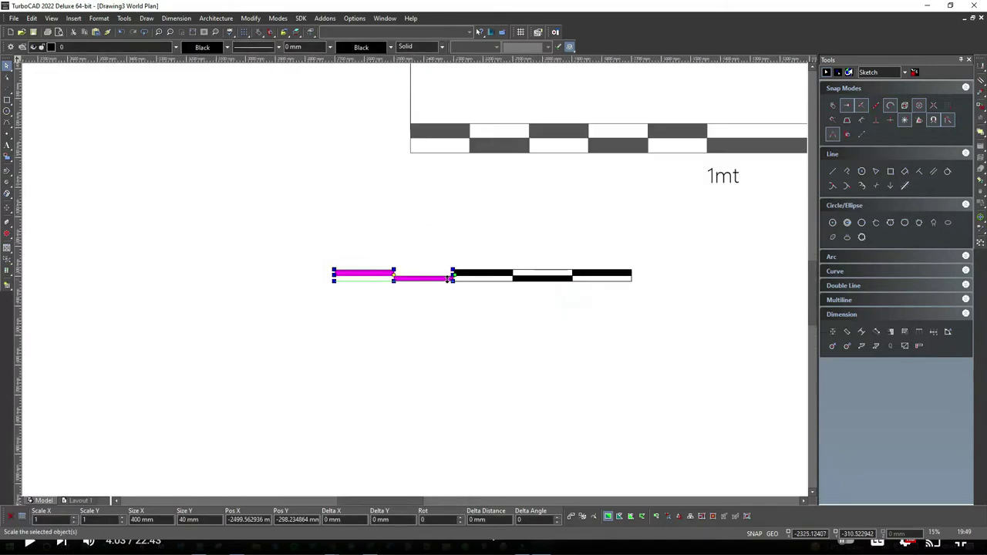
left_click(486, 278, "shift")
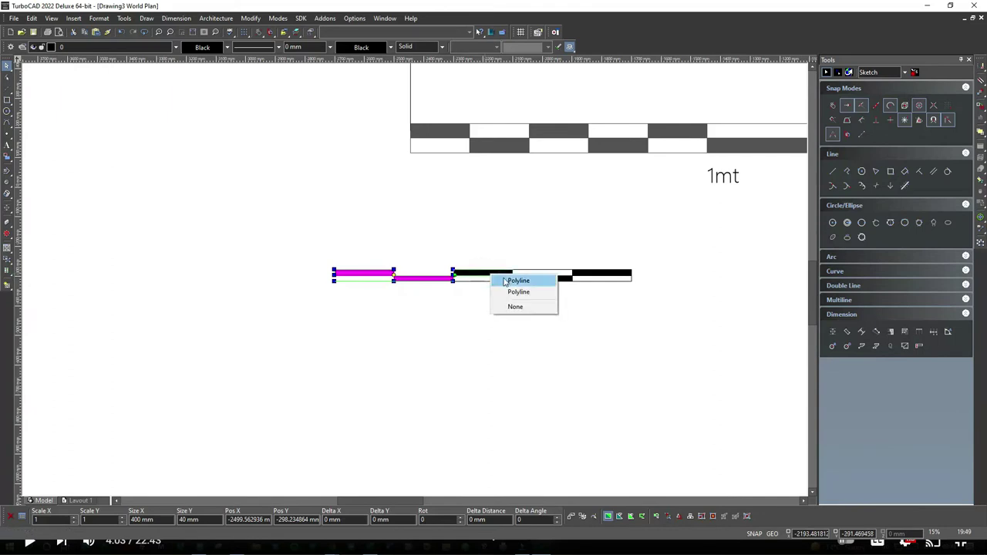
key("Escape")
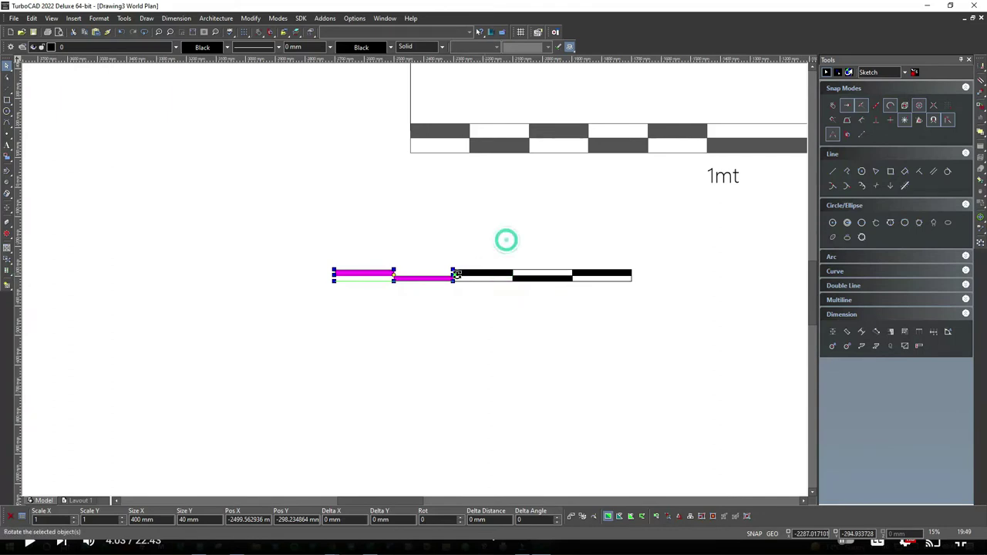
scroll(487, 276, "up", 3)
left_click(423, 271, "shift")
left_click(653, 295, "shift")
scroll(447, 279, "down", 3)
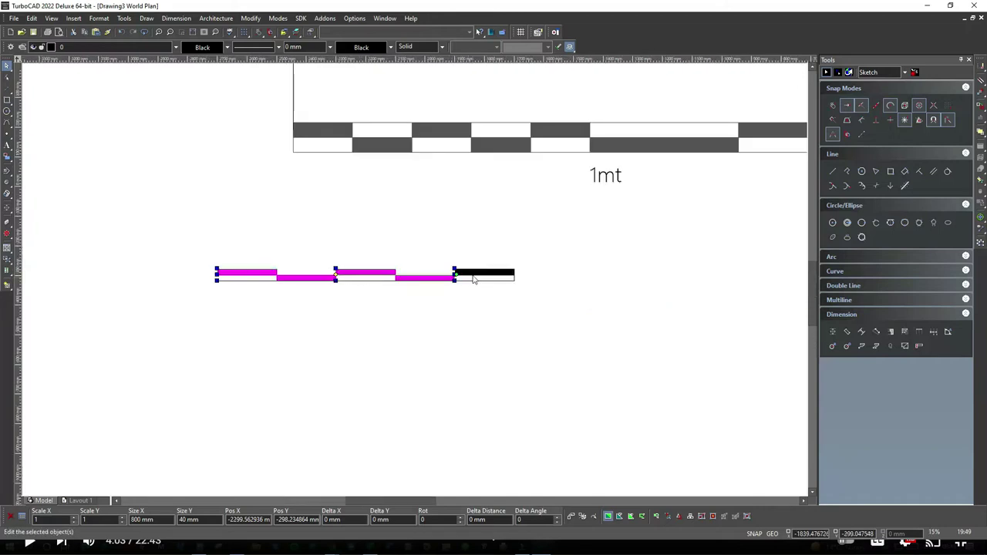
scroll(474, 279, "up", 3)
left_click(425, 270, "shift")
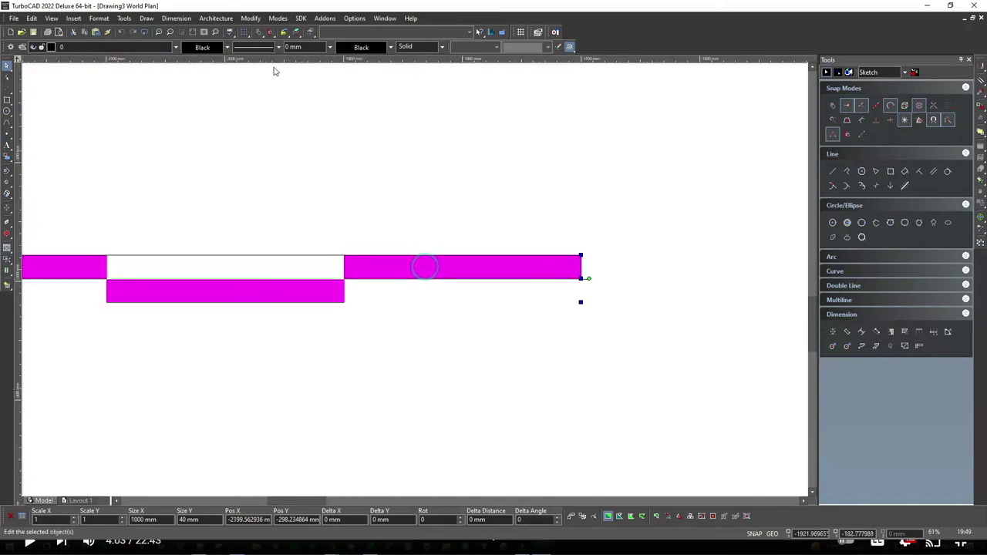
left_click(226, 47)
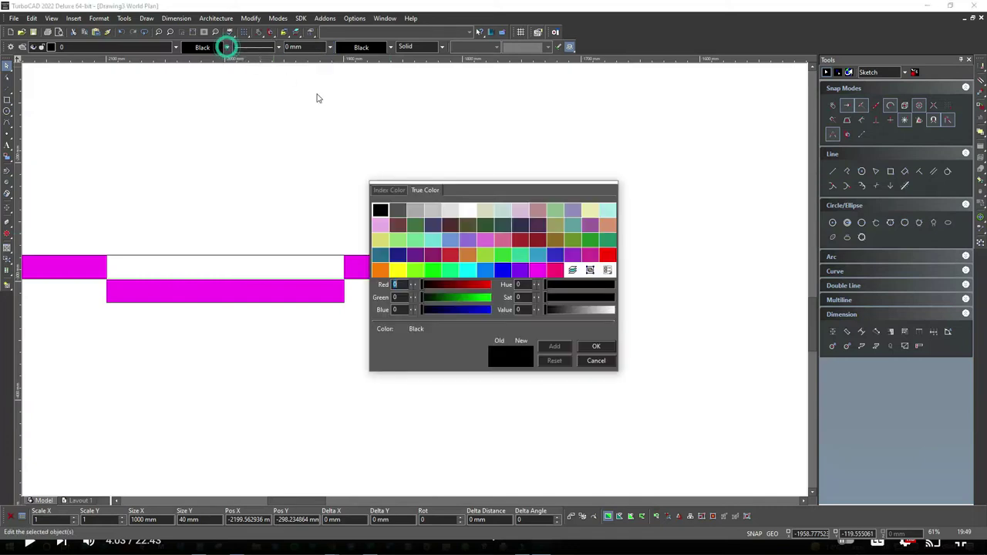
double_click(383, 212)
left_click(273, 198)
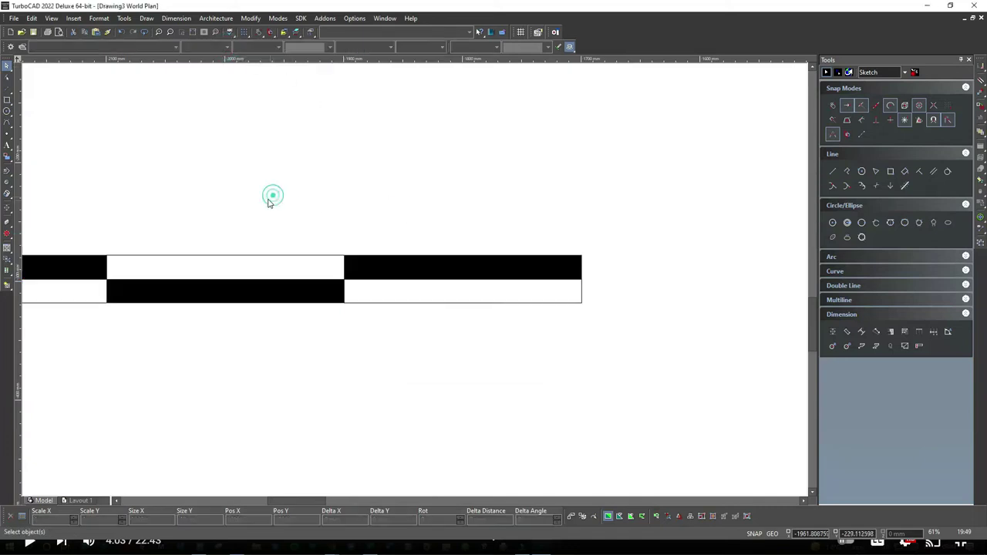
Step: Select the filled second rectangle of the lower row and check its pen and brush colours
scroll(414, 284, "down", 3)
scroll(290, 299, "up", 3)
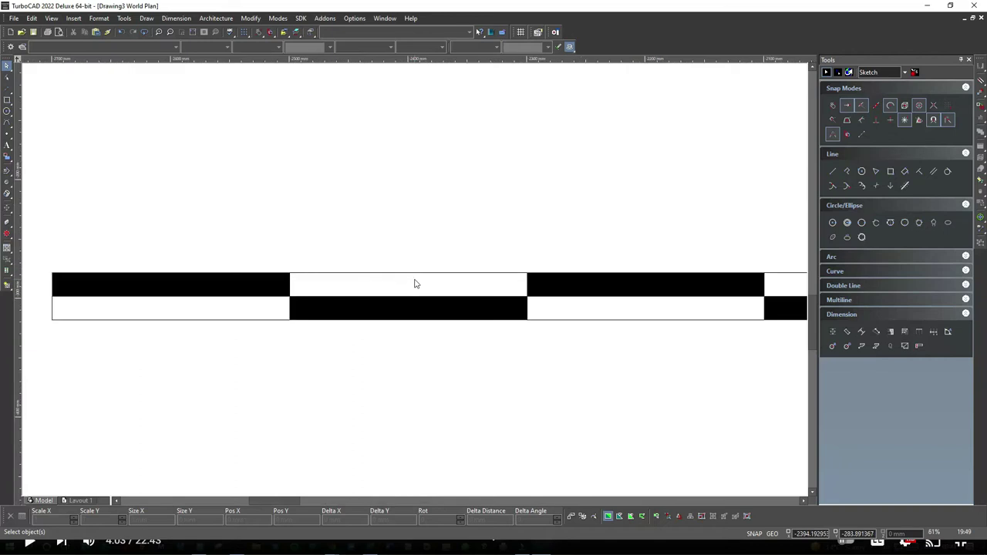
right_click(321, 305)
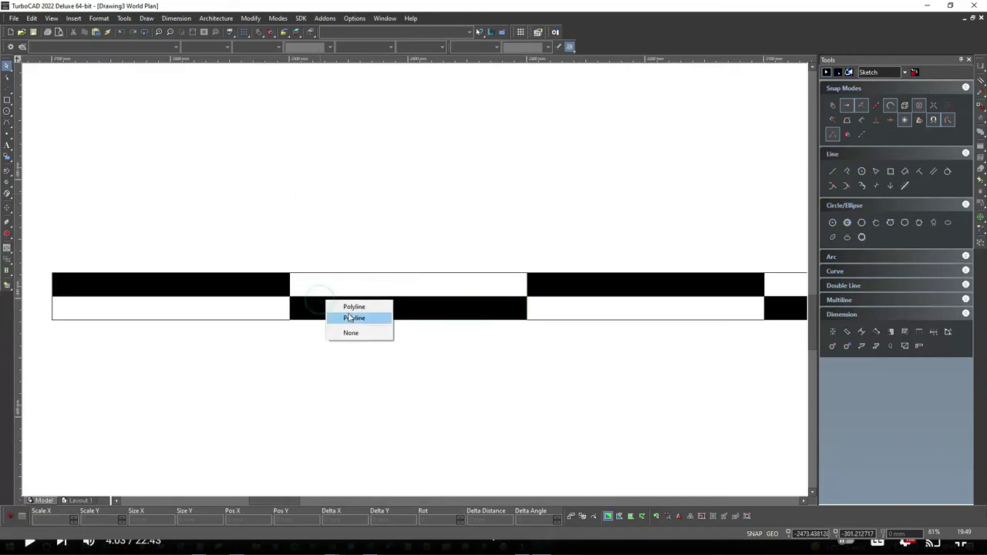
left_click(348, 317)
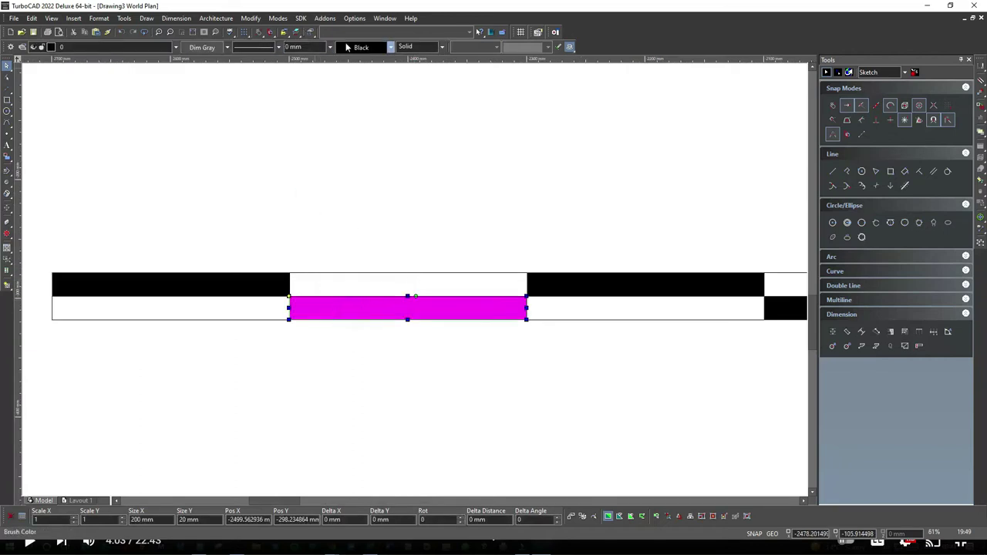
scroll(415, 282, "down", 3)
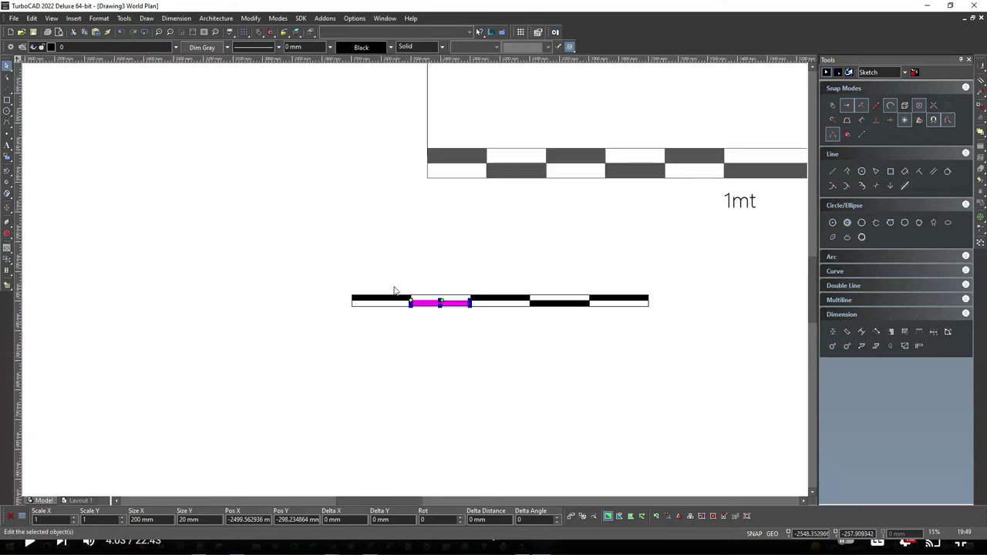
left_click(393, 291)
Step: Change the brush colour of all five filled rectangles in the new bar to Dim Gray
scroll(418, 304, "up", 3)
left_click(396, 267)
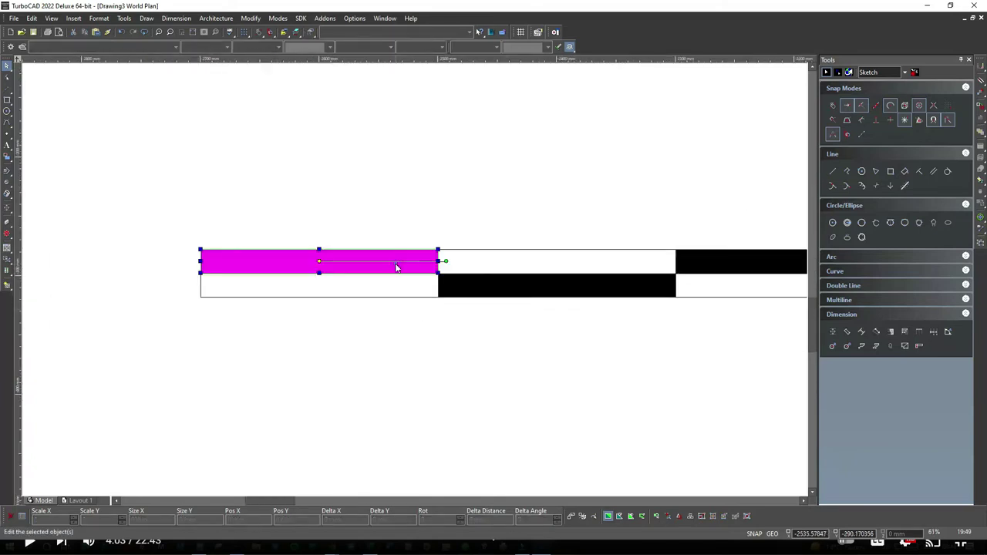
left_click(472, 282, "shift")
left_click(706, 264, "shift")
scroll(419, 277, "down", 4)
scroll(417, 282, "up", 3)
left_click(422, 267)
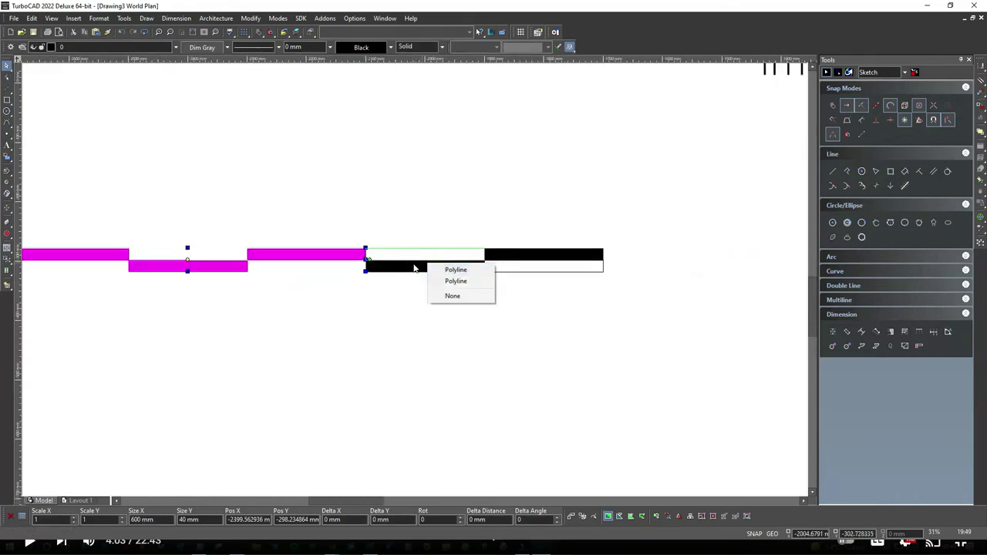
left_click(417, 269, "shift")
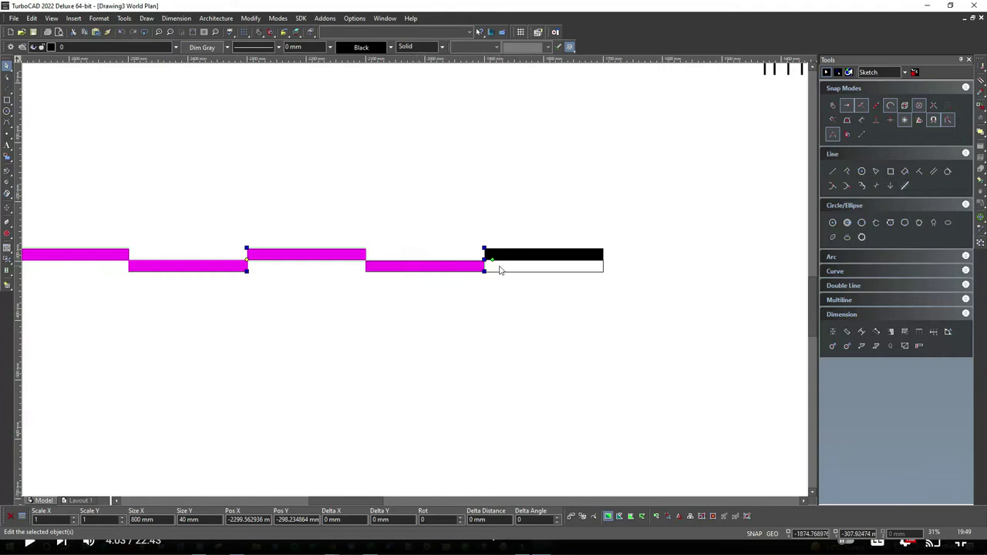
left_click(521, 258, "shift")
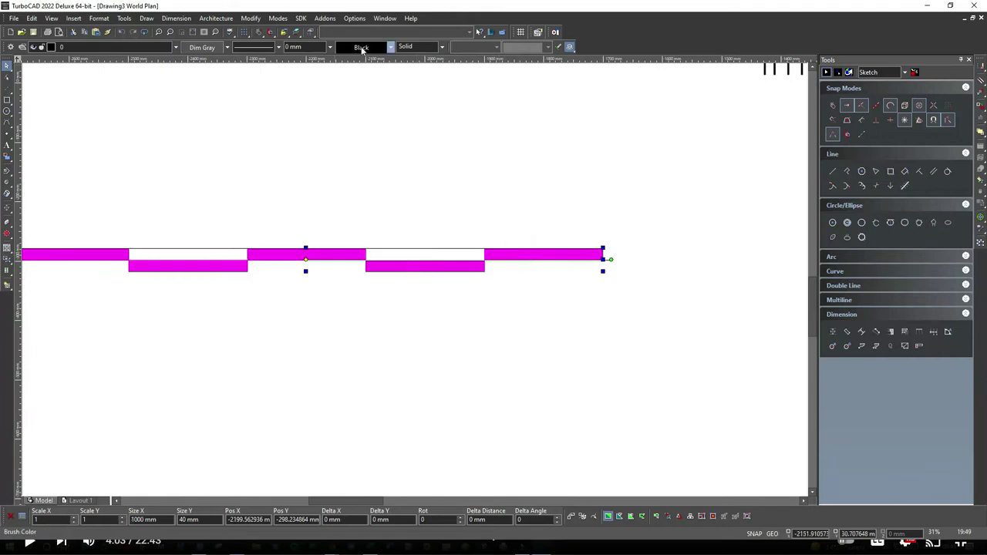
left_click(363, 47)
double_click(390, 209)
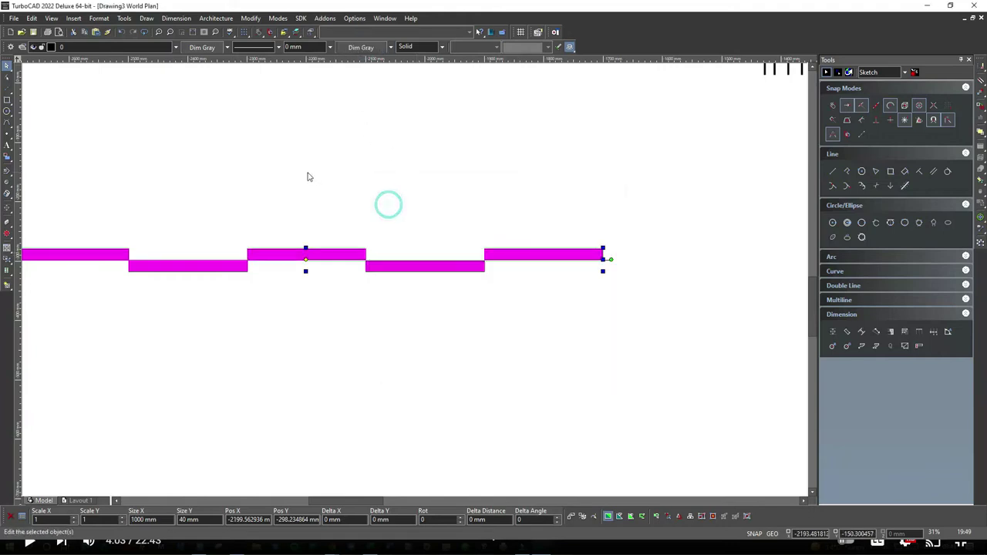
left_click(306, 174)
scroll(414, 283, "down", 2)
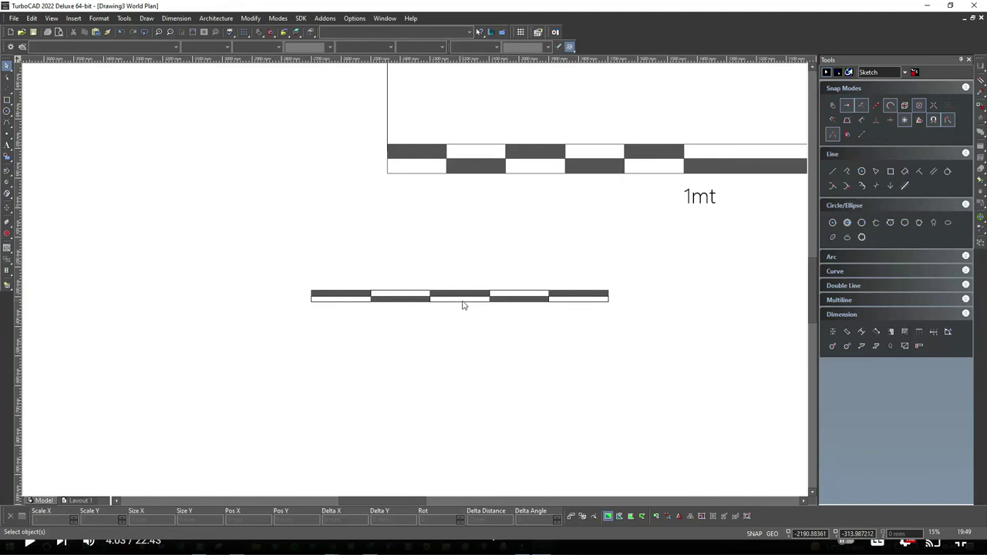
Step: Duplicate the filled last rectangle of the new bar's upper row and place the copy in the empty space just below the bar's end
left_click(650, 288)
scroll(415, 282, "down", 1)
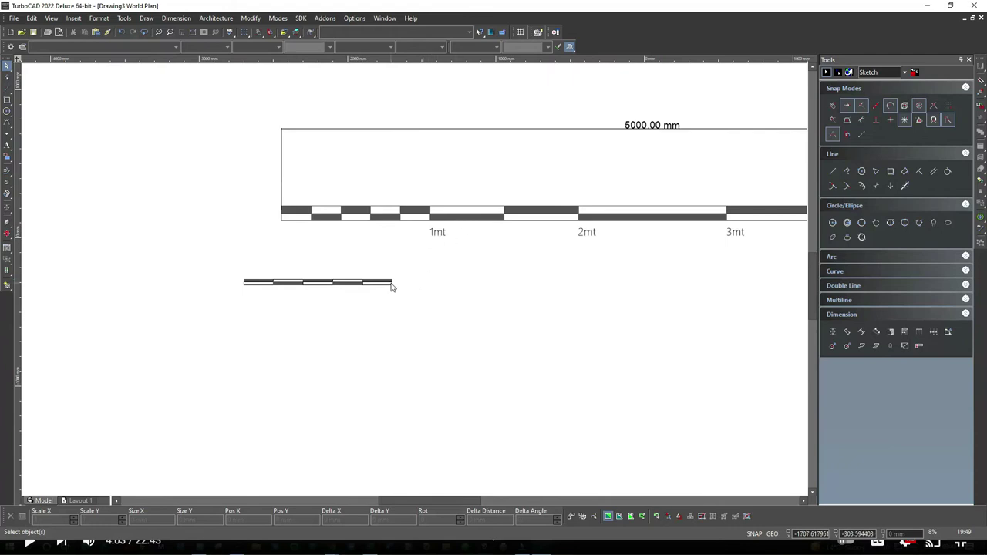
scroll(392, 287, "up", 3)
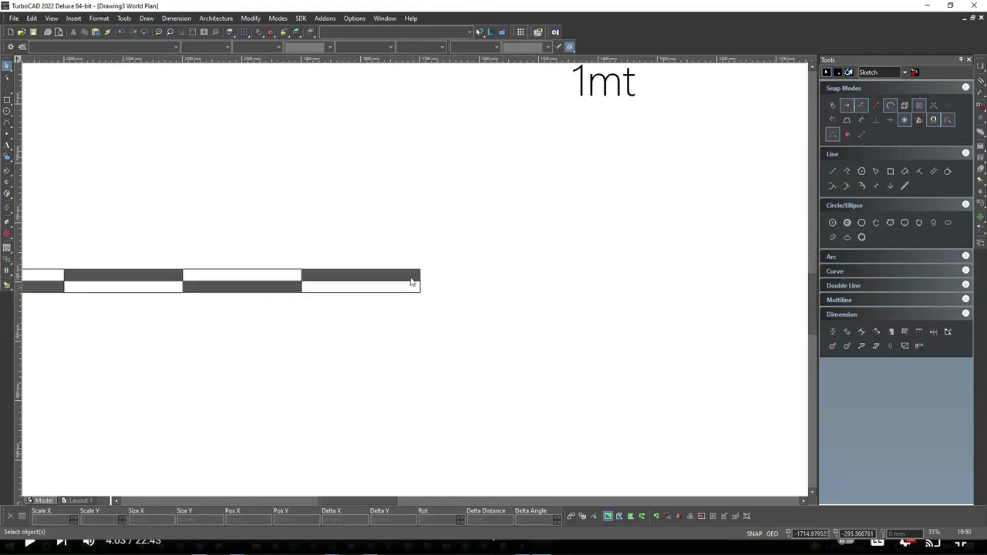
left_click(411, 279)
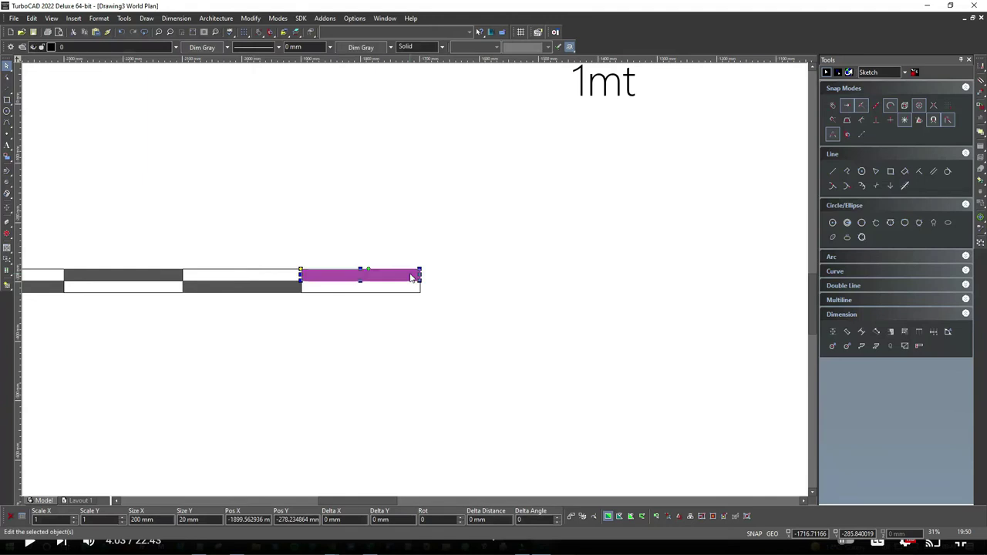
left_click(410, 320)
left_click(472, 290)
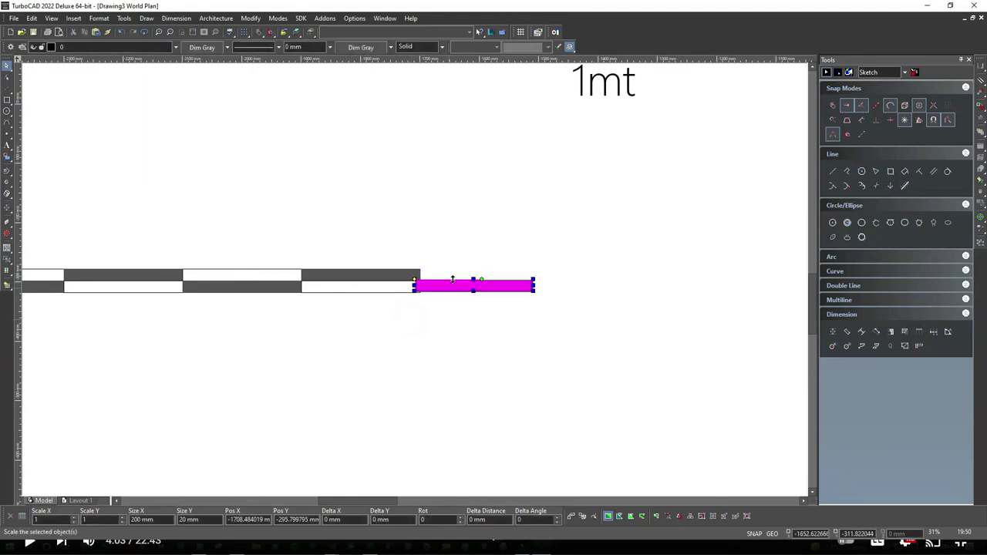
left_click_drag(469, 291, 433, 334)
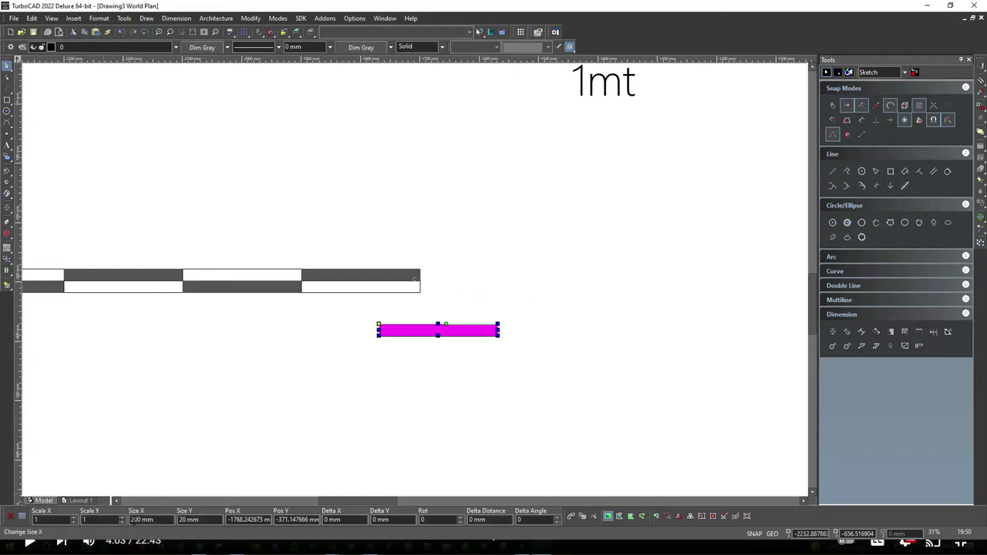
Step: Set the X size of the duplicated rectangle to 500 mm
left_click(132, 519)
key("Return")
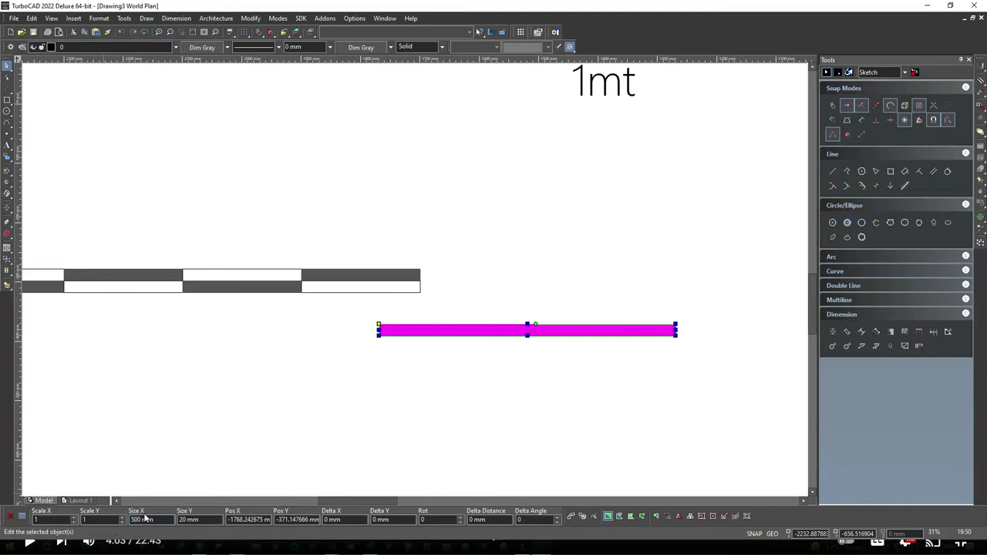
left_click(422, 237)
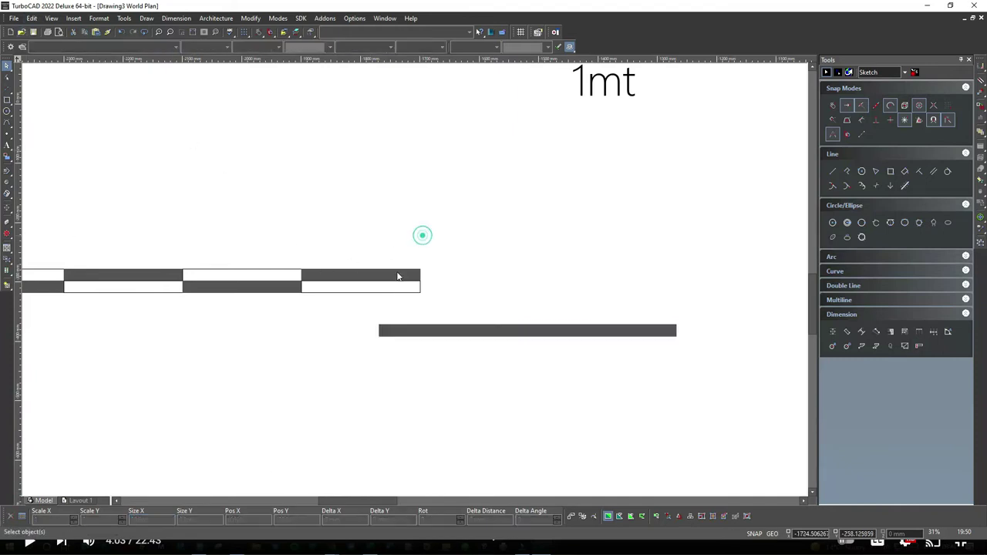
Step: Set the brush colour of the 500 mm rectangle to White with the Solid pattern
left_click(397, 333)
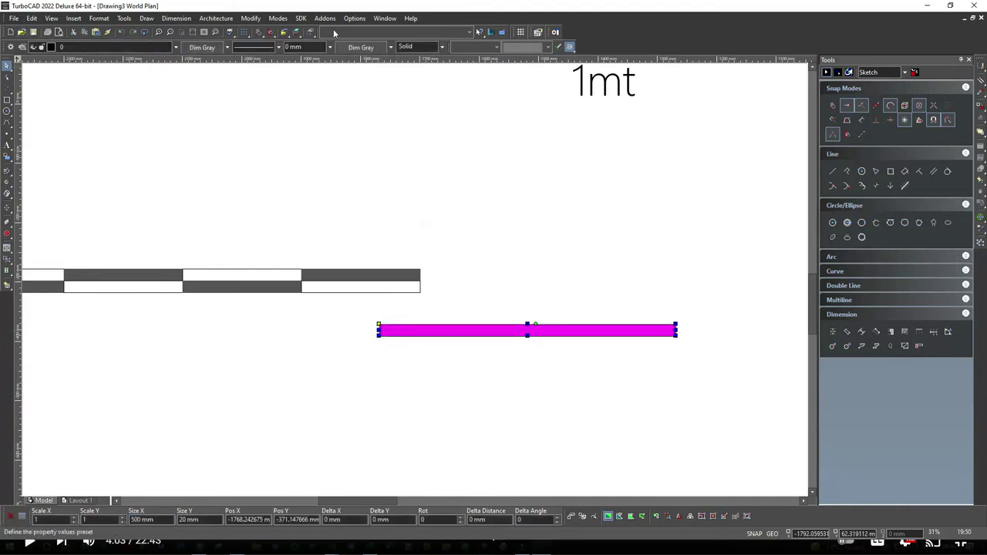
left_click(410, 48)
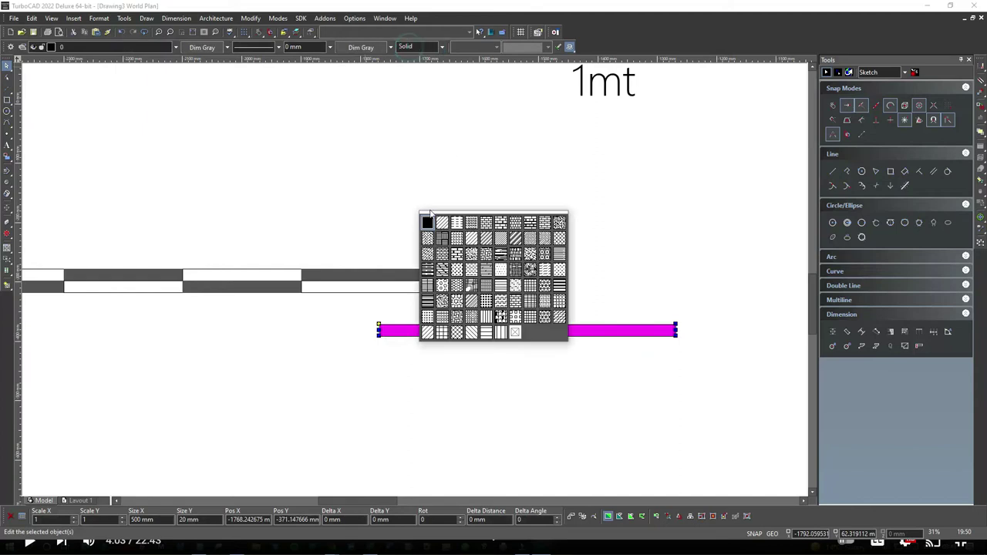
left_click(428, 221)
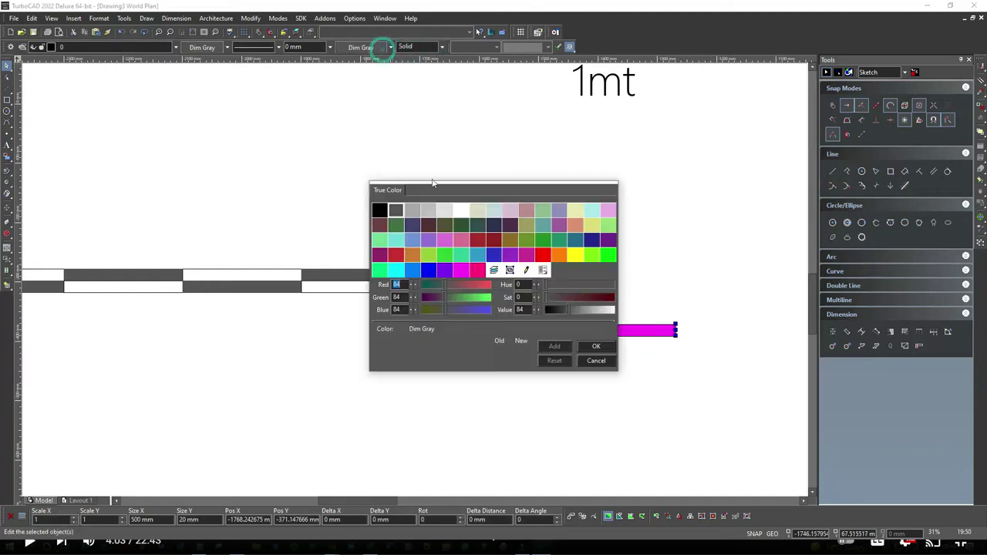
left_click(460, 210)
left_click(346, 352)
left_click(388, 332)
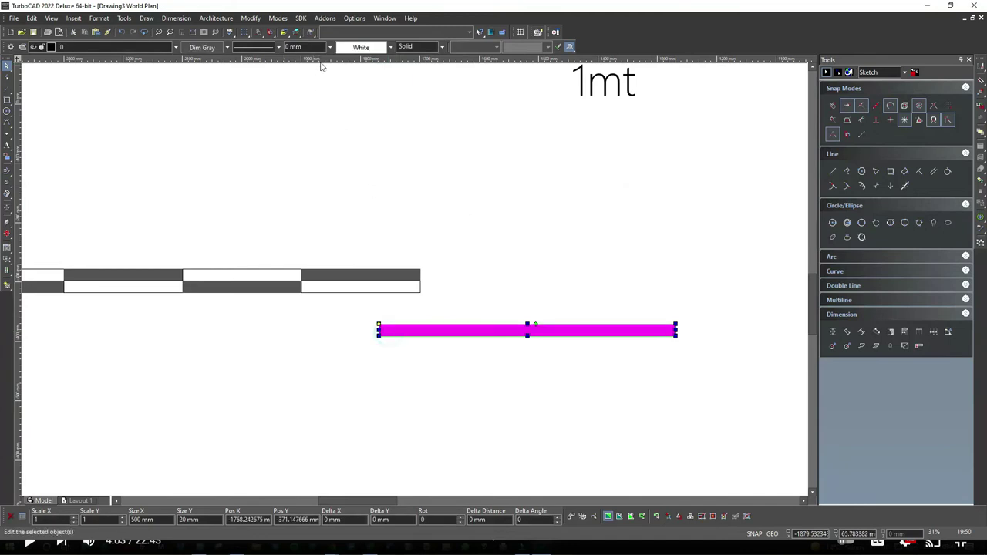
left_click(349, 109)
left_click(459, 283)
left_click(450, 331)
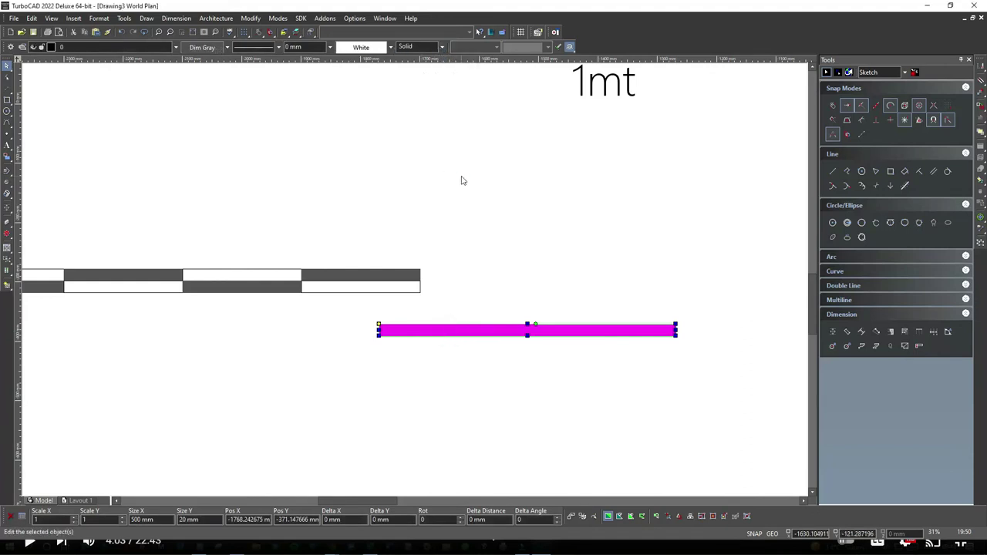
left_click(565, 281)
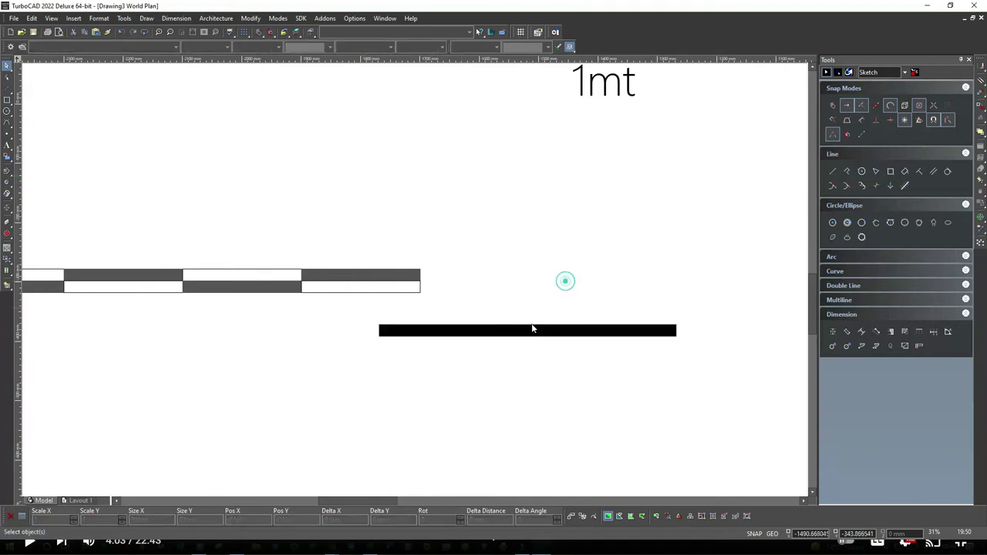
Step: Change the brush pattern of the 500 mm rectangle to None
left_click(530, 330)
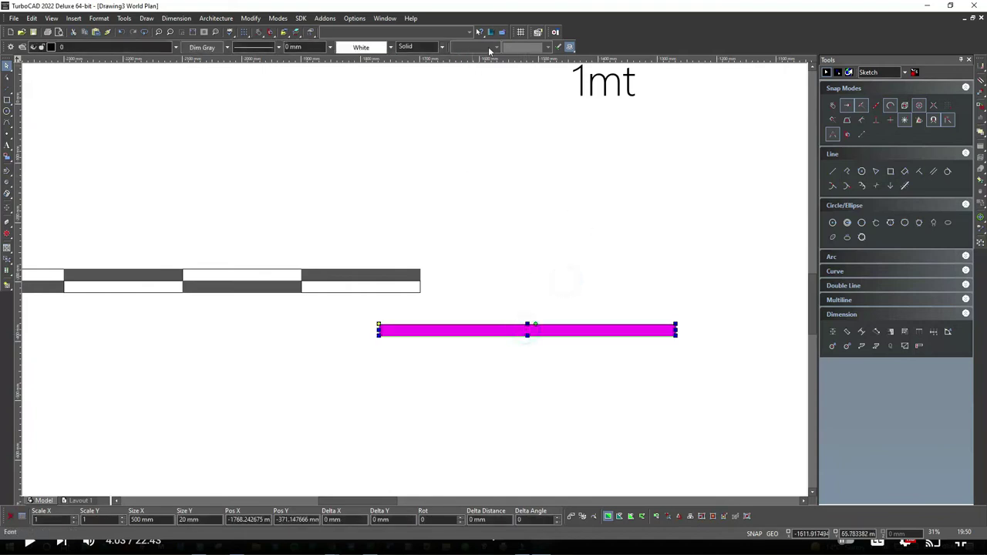
left_click(438, 47)
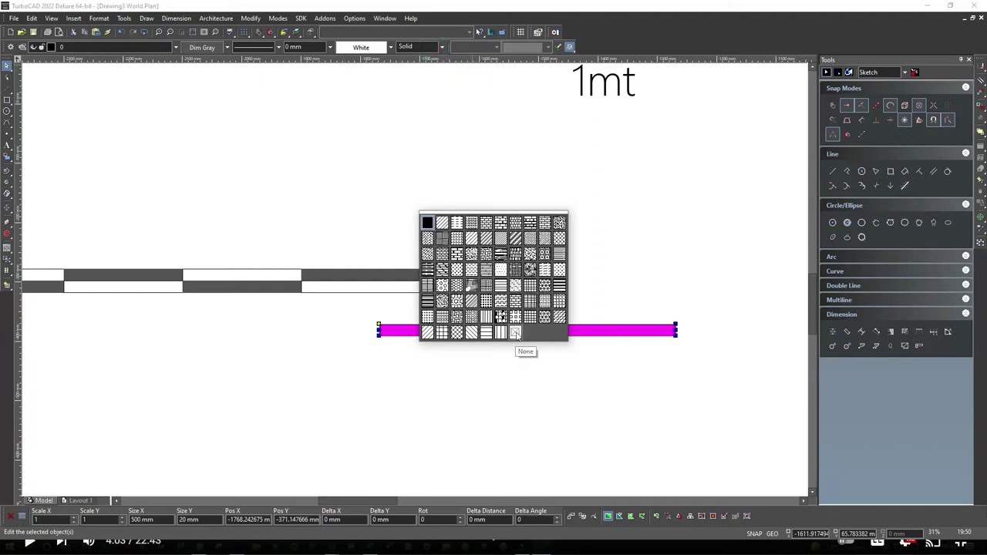
left_click(515, 333)
left_click(481, 357)
Step: Move the unfilled 500 mm rectangle so its upper-left corner meets the upper-right corner of the new bar's upper row
left_click(402, 326)
left_click_drag(392, 336, 440, 282)
scroll(432, 282, "up", 2)
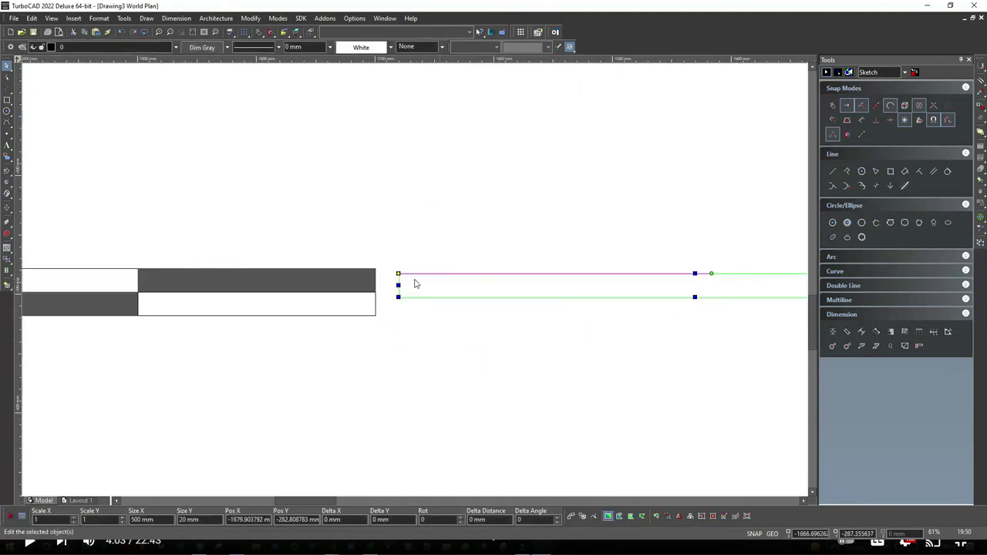
scroll(414, 284, "up", 4)
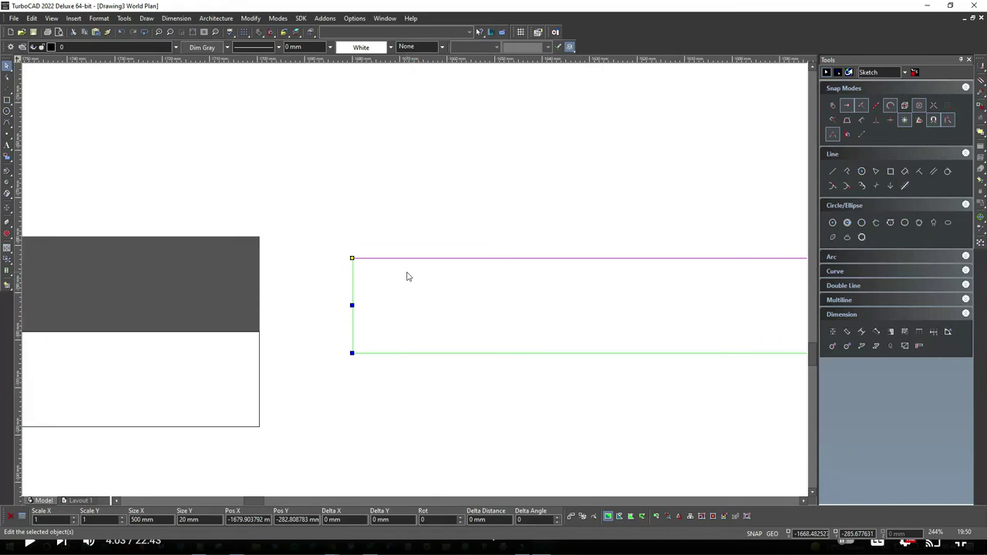
left_click_drag(351, 259, 260, 237)
scroll(379, 185, "down", 8)
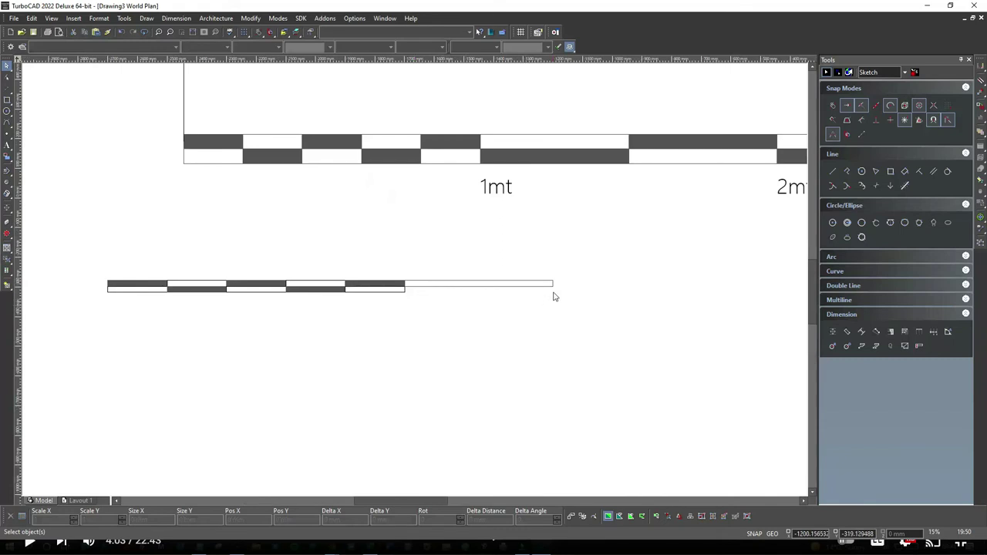
Step: Duplicate the unfilled 500 mm rectangle and attach the copy end to end at its right side in the upper row
scroll(554, 296, "up", 4)
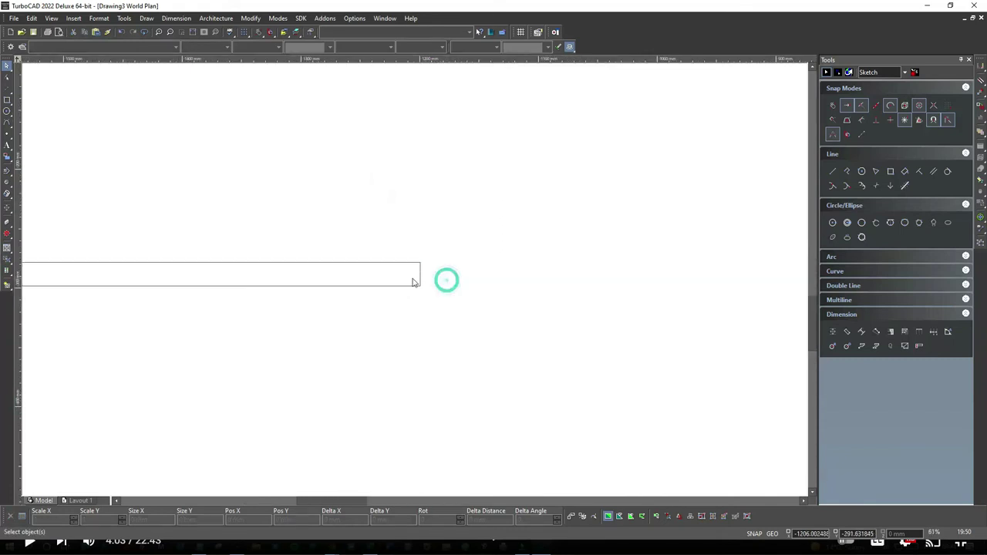
left_click(416, 277)
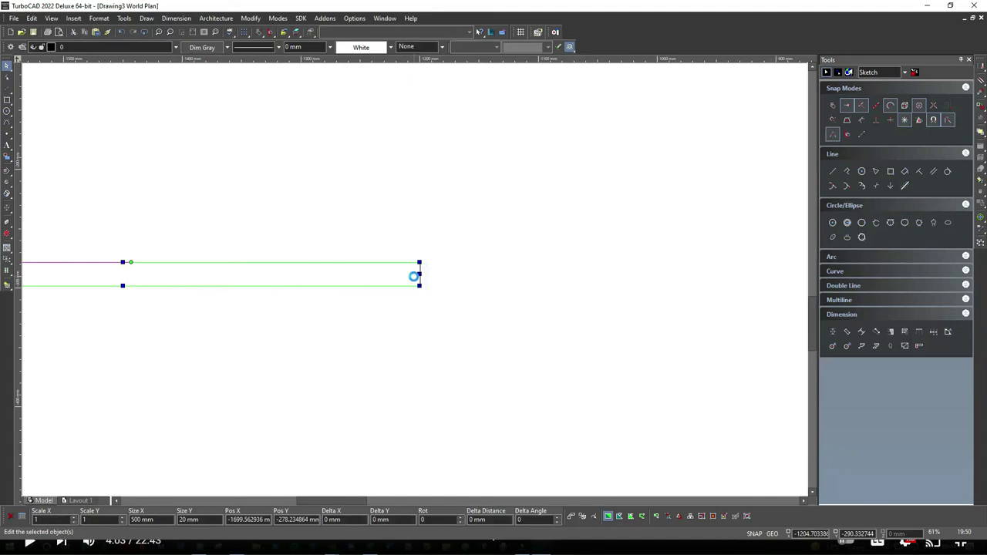
mouse_move(440, 291)
left_mouse_down()
mouse_move(456, 273)
mouse_move(435, 283)
left_mouse_up()
scroll(414, 283, "up", 5)
left_click_drag(385, 259, 185, 274)
scroll(249, 242, "down", 8)
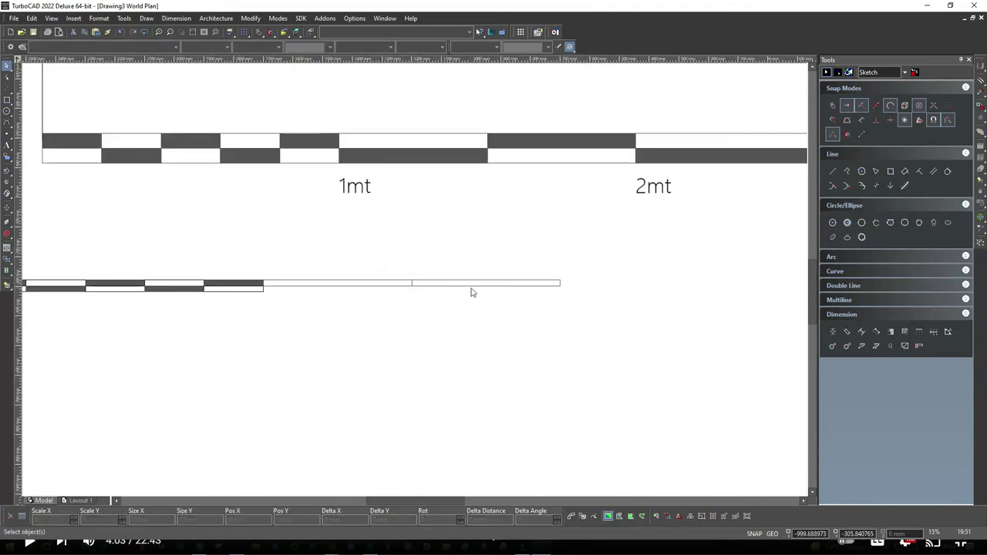
Step: Duplicate both 500 mm rectangles and place the pair directly beneath them, flush with the end of the new bar's lower row
scroll(415, 284, "down", 1)
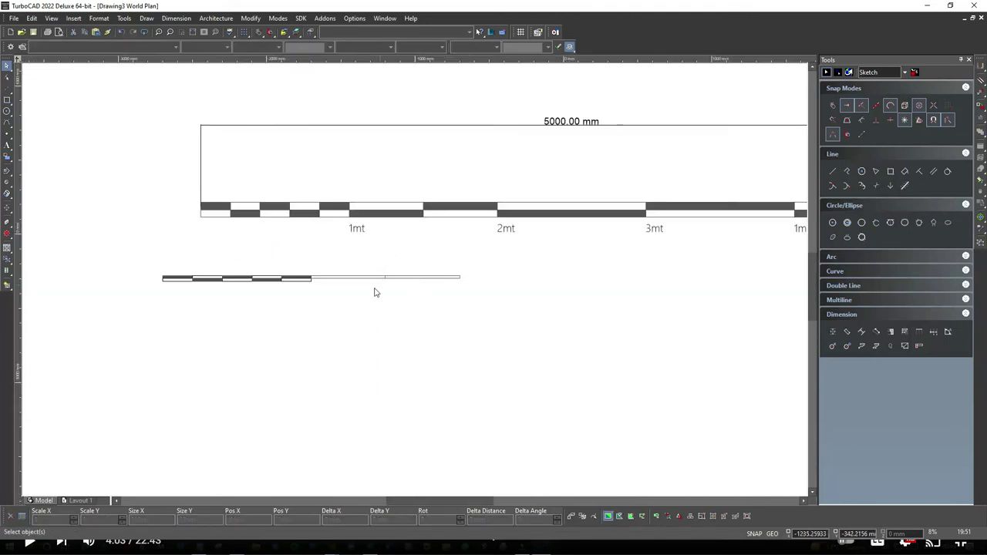
scroll(415, 284, "up", 1)
left_click(559, 281)
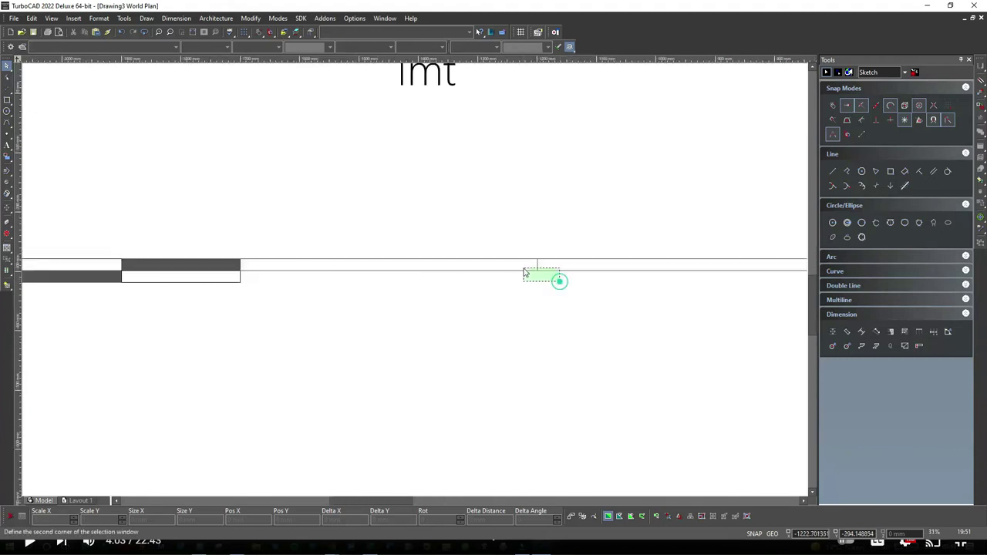
left_click_drag(523, 268, 507, 302)
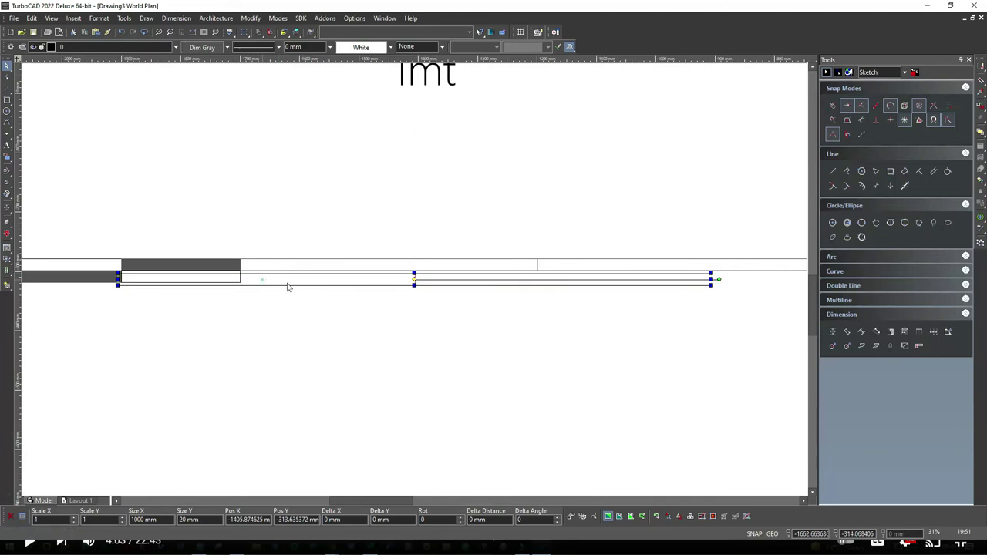
left_click(260, 280)
left_click(358, 289)
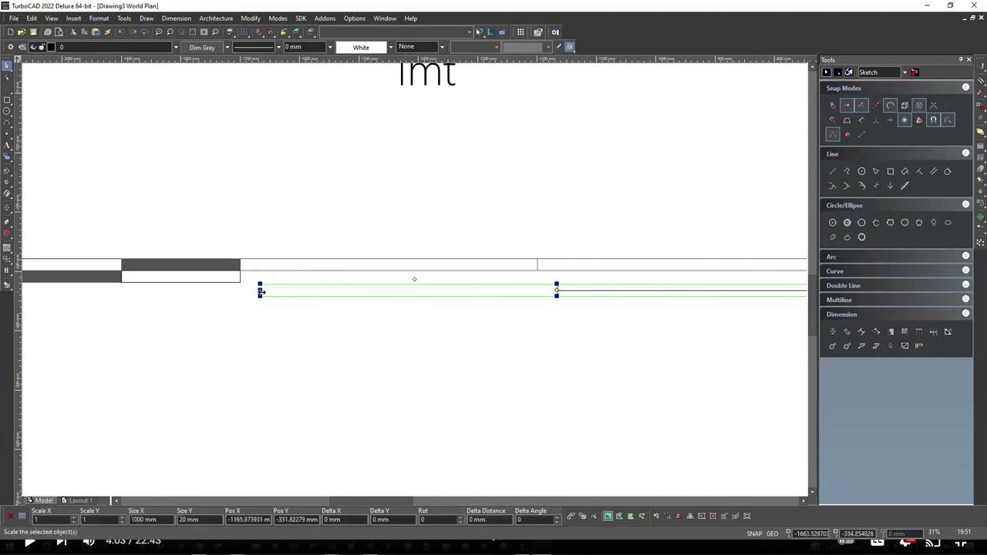
scroll(262, 287, "up", 3)
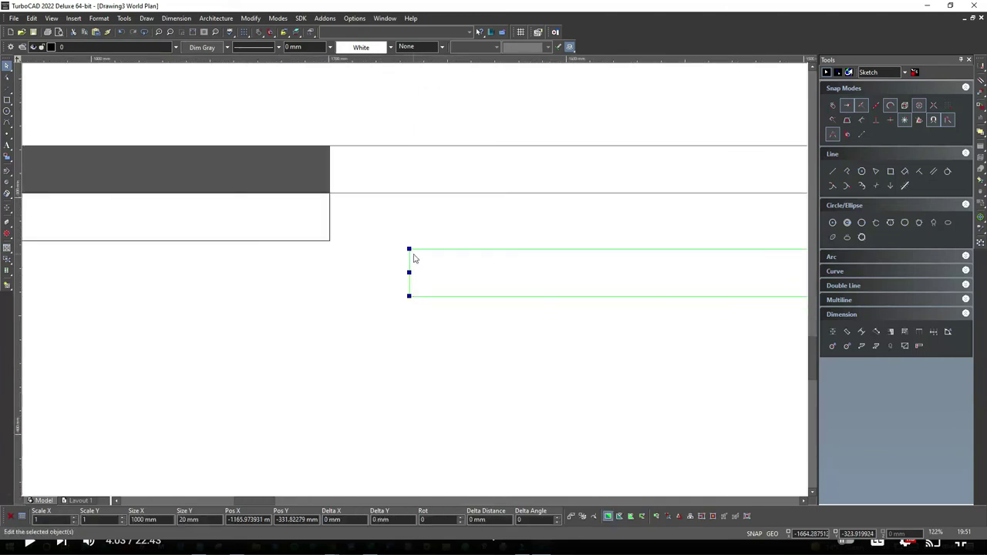
left_click_drag(413, 258, 334, 195)
scroll(414, 280, "down", 6)
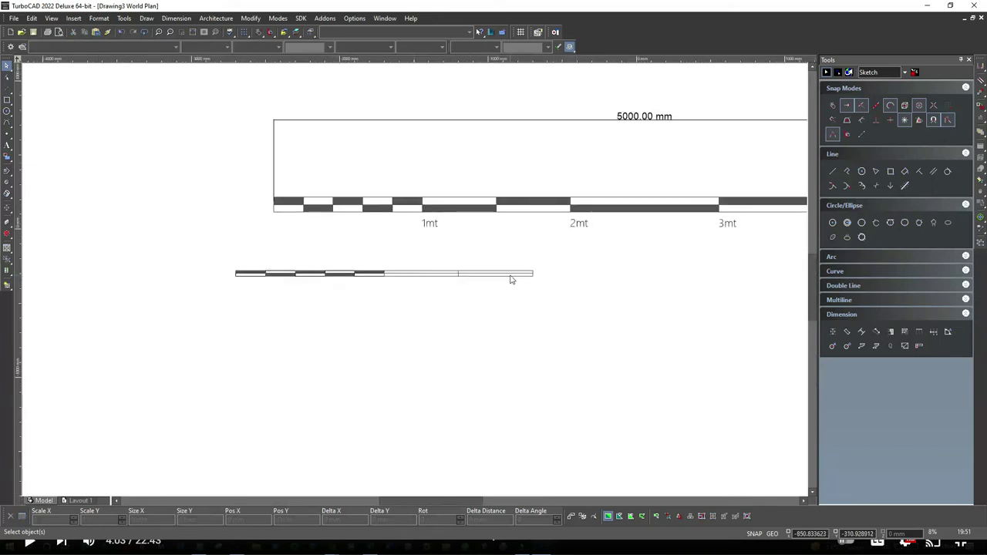
Step: Fill the first 500 mm rectangle of the lower row with the Solid pattern and a Dim Gray brush colour
scroll(414, 283, "up", 3)
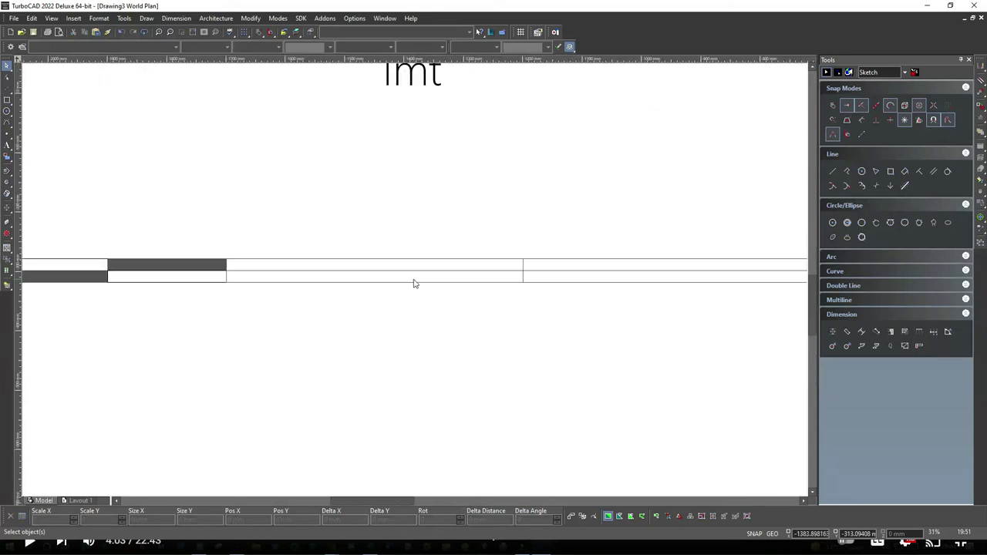
left_click(413, 282)
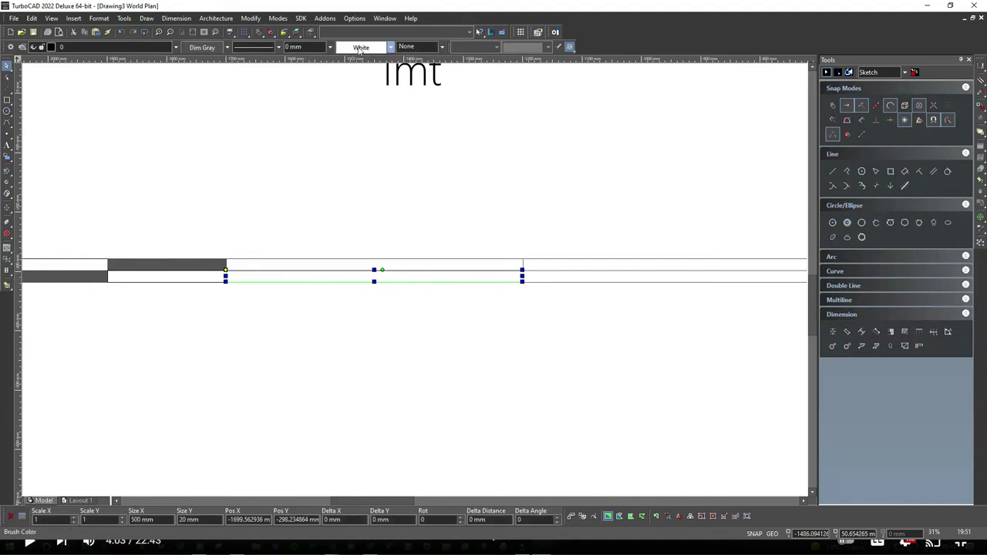
left_click(414, 47)
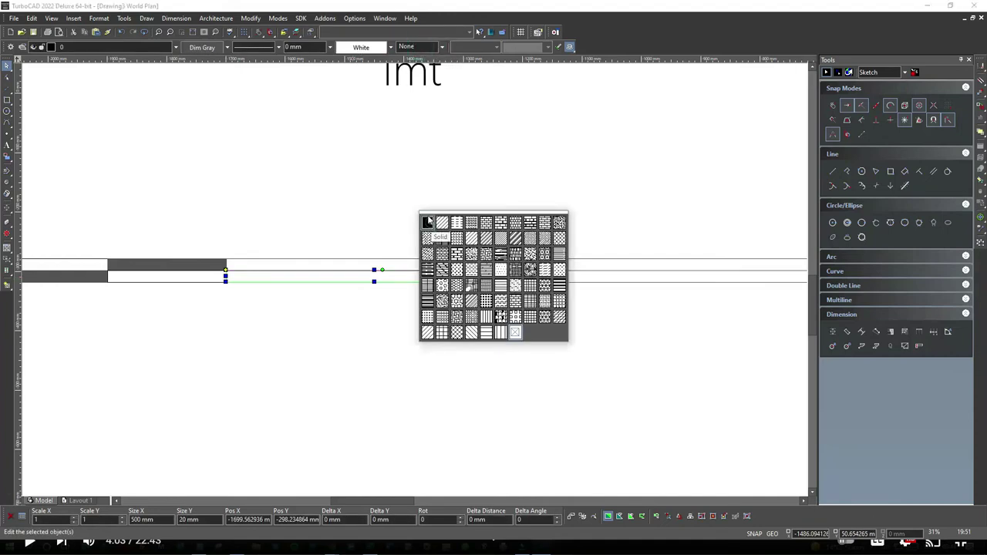
left_click(428, 222)
left_click(381, 44)
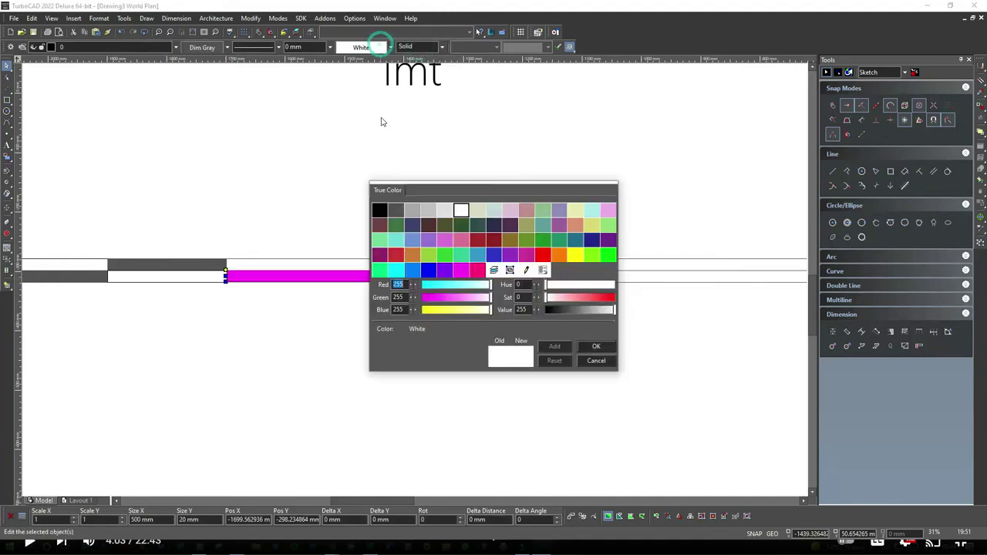
left_click(398, 210)
left_click(349, 177)
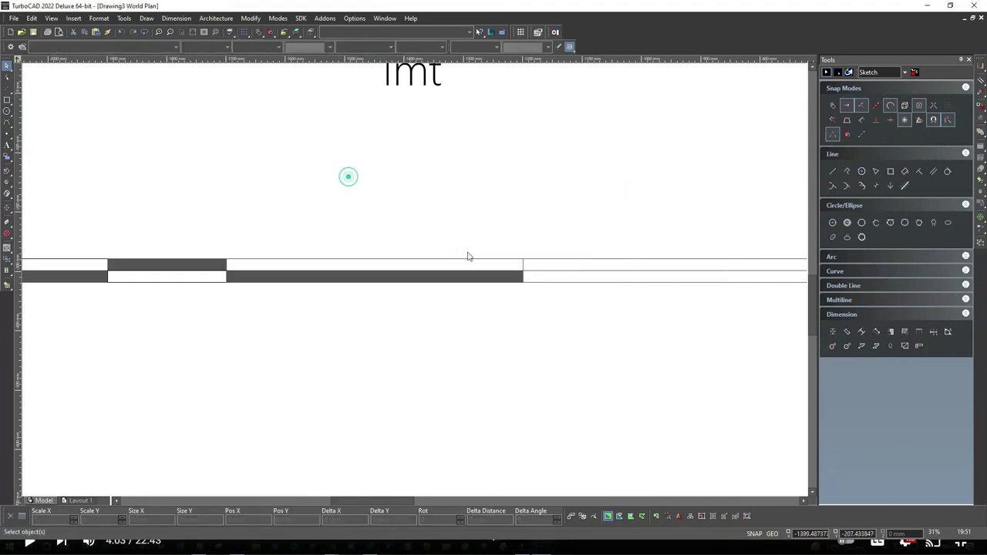
Step: Fill the second 500 mm rectangle of the upper row with the Solid pattern and a Dim Gray brush colour
left_click(561, 268)
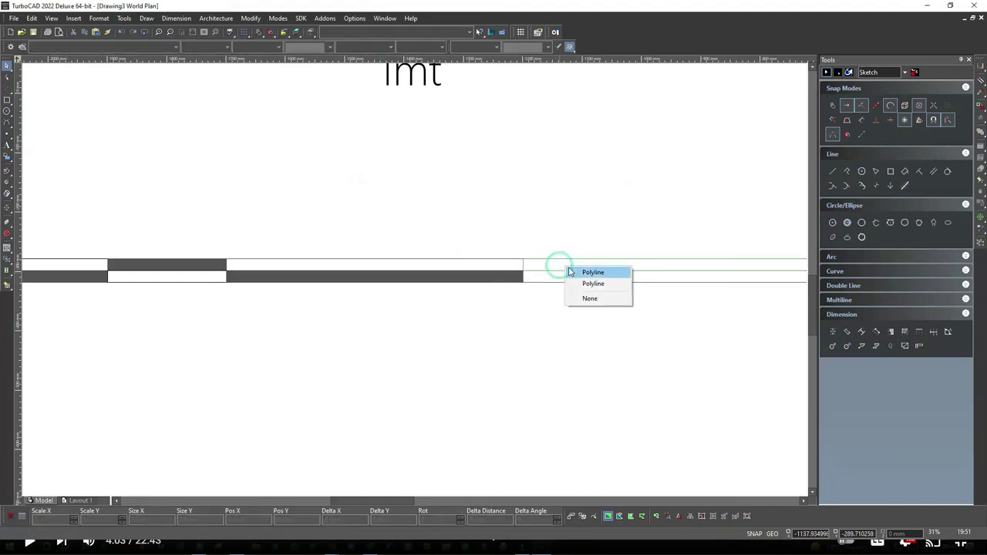
left_click(583, 284)
left_click(573, 269)
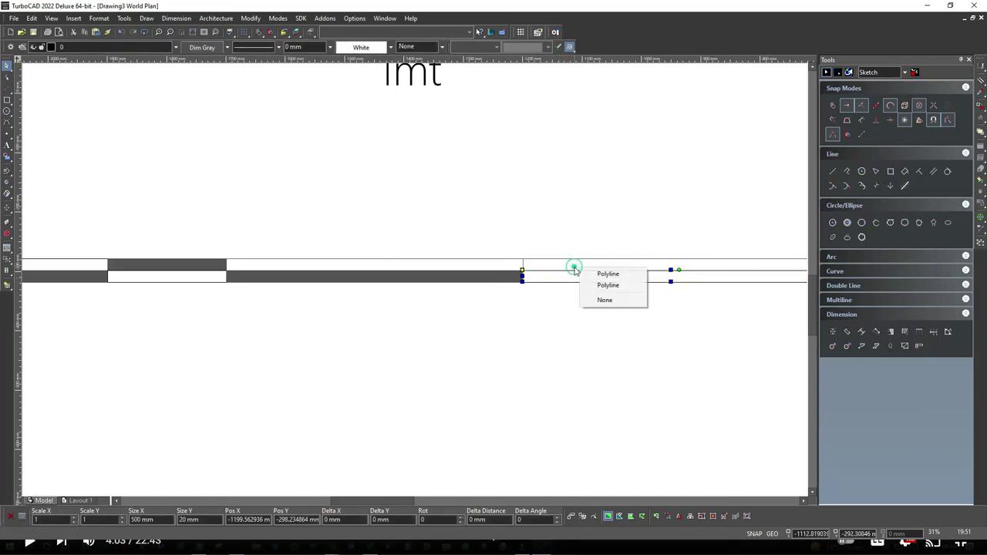
left_click(603, 271)
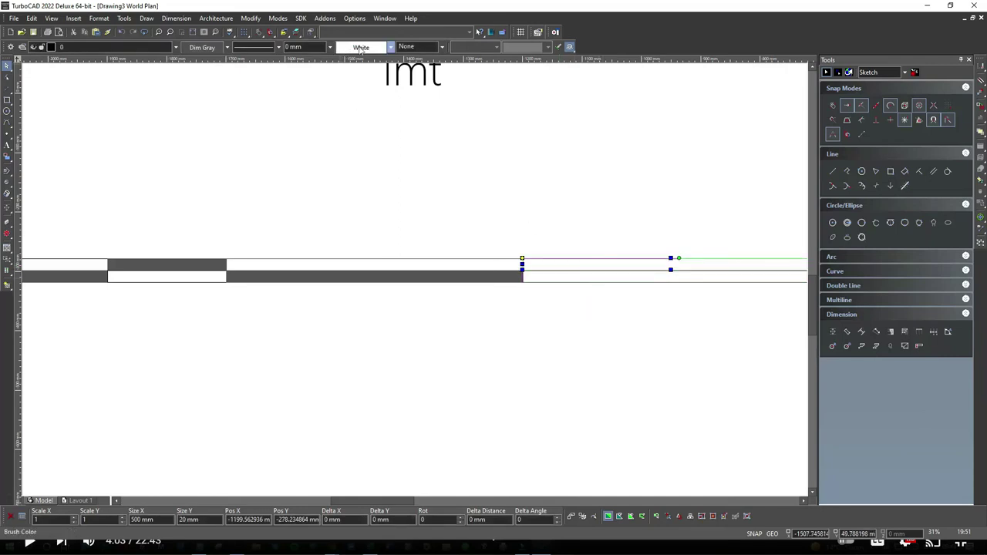
left_click(428, 47)
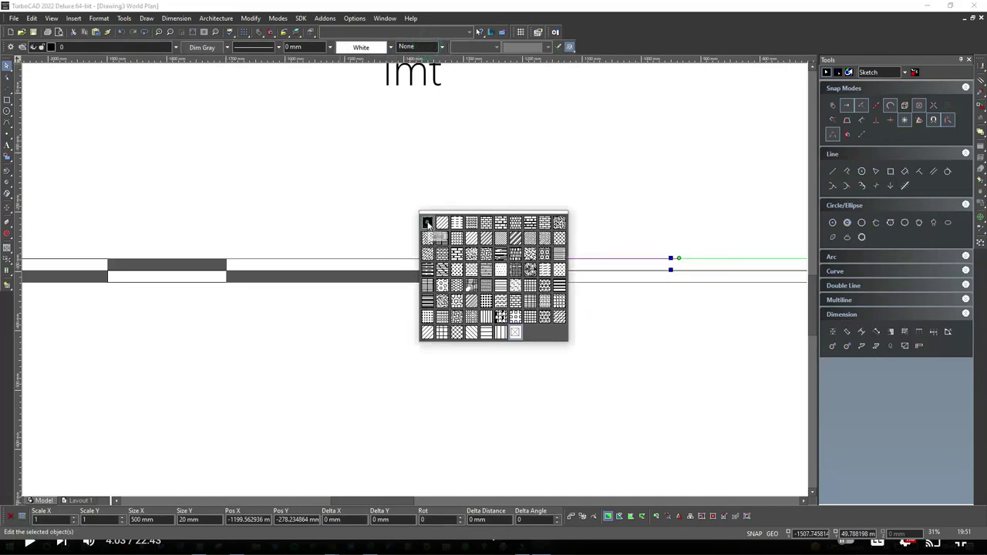
left_click(428, 224)
left_click(375, 46)
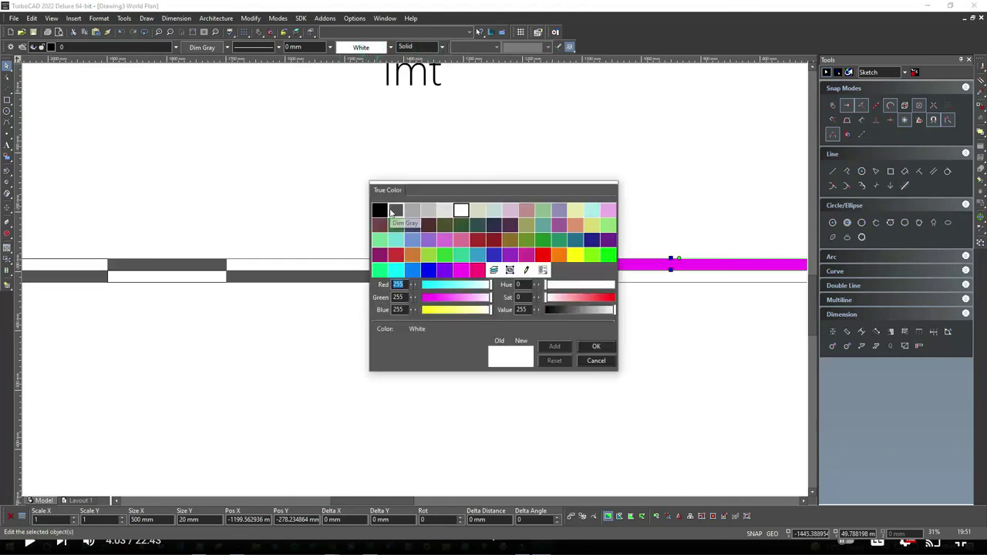
left_click(391, 212)
left_click(491, 168)
scroll(415, 284, "down", 3)
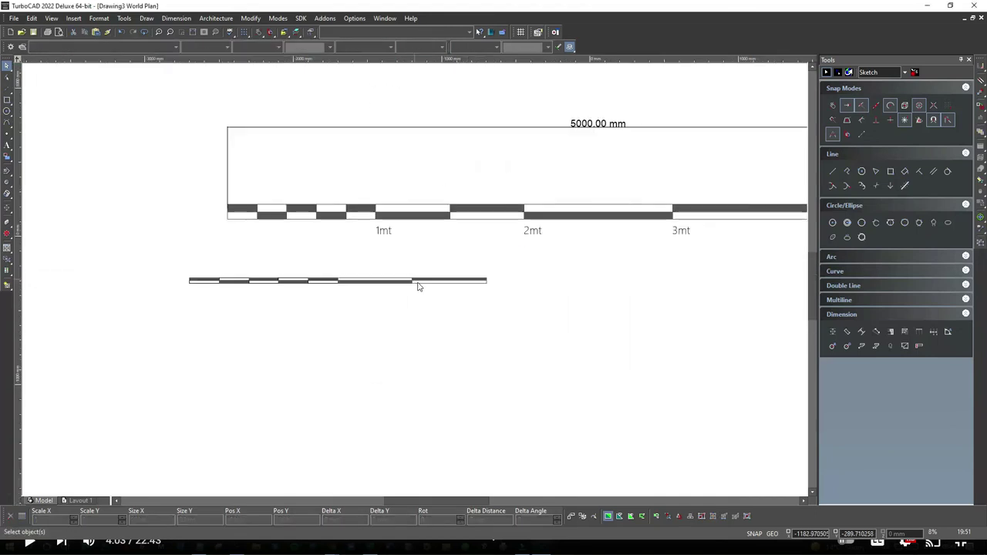
Step: Duplicate the last stacked pair of 500 mm rectangles at the end of the new bar
scroll(412, 284, "up", 2)
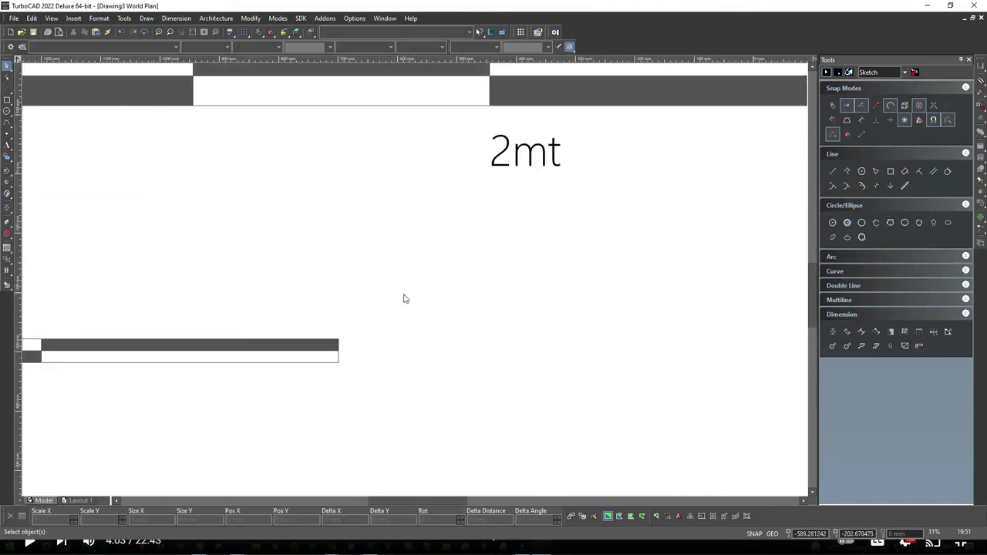
scroll(404, 295, "down", 1)
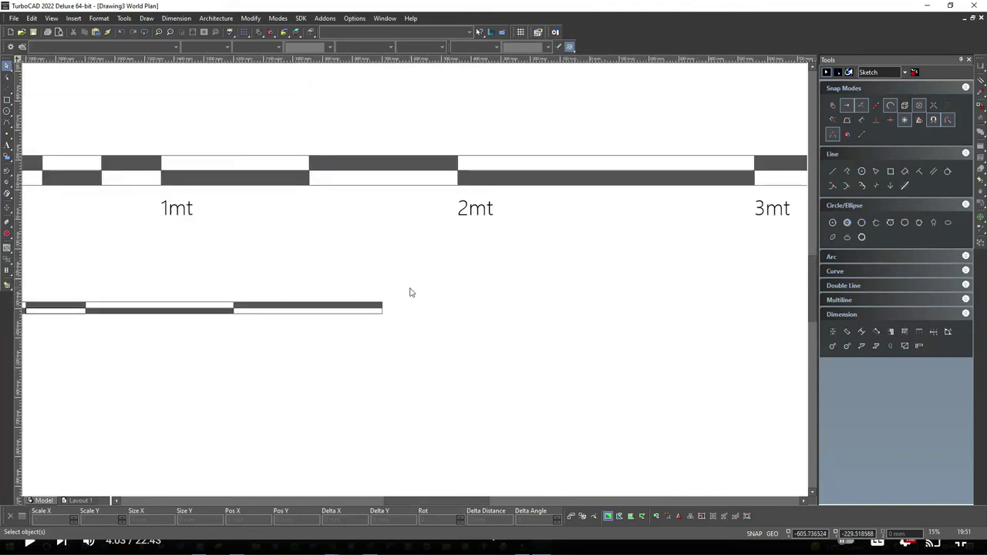
left_click(347, 311)
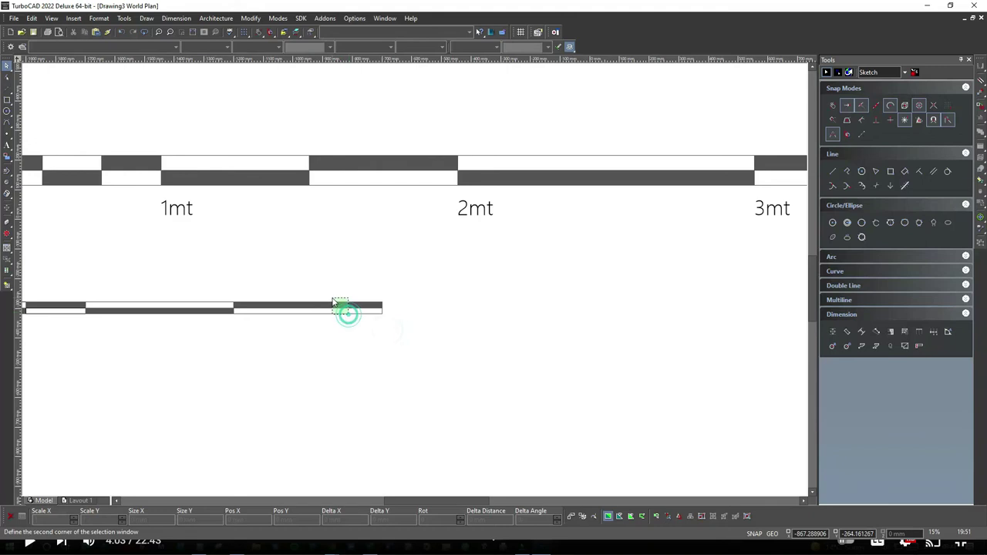
left_click(407, 315)
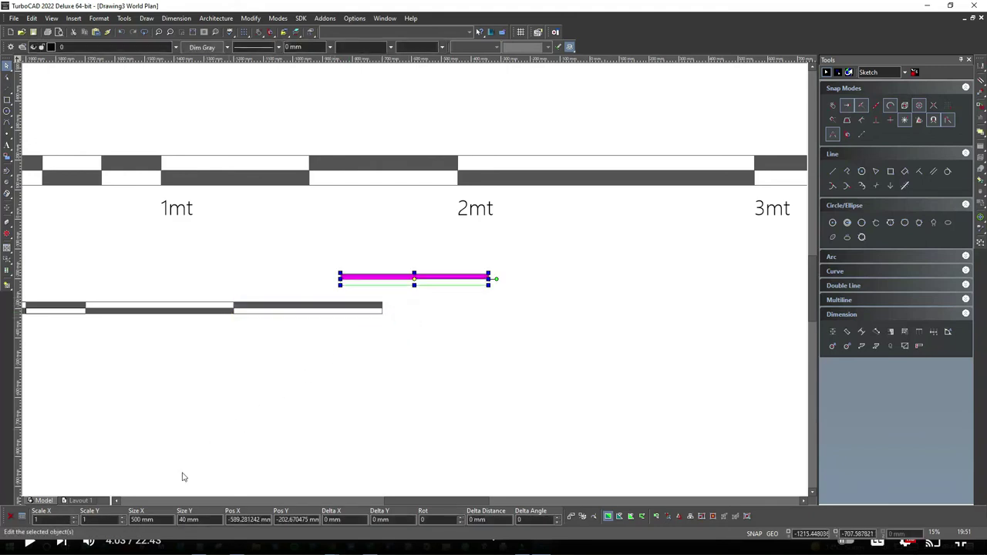
left_click(133, 520)
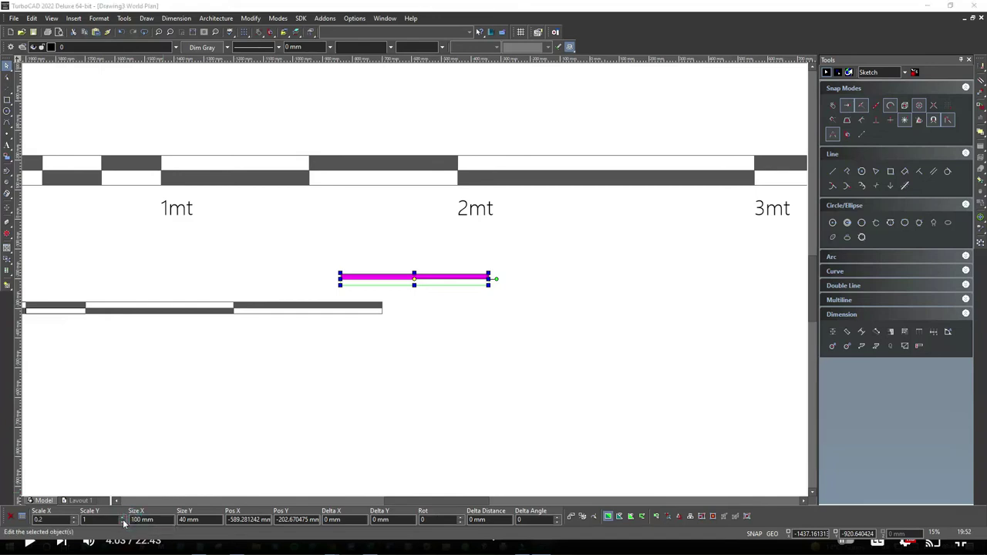
left_click(487, 378)
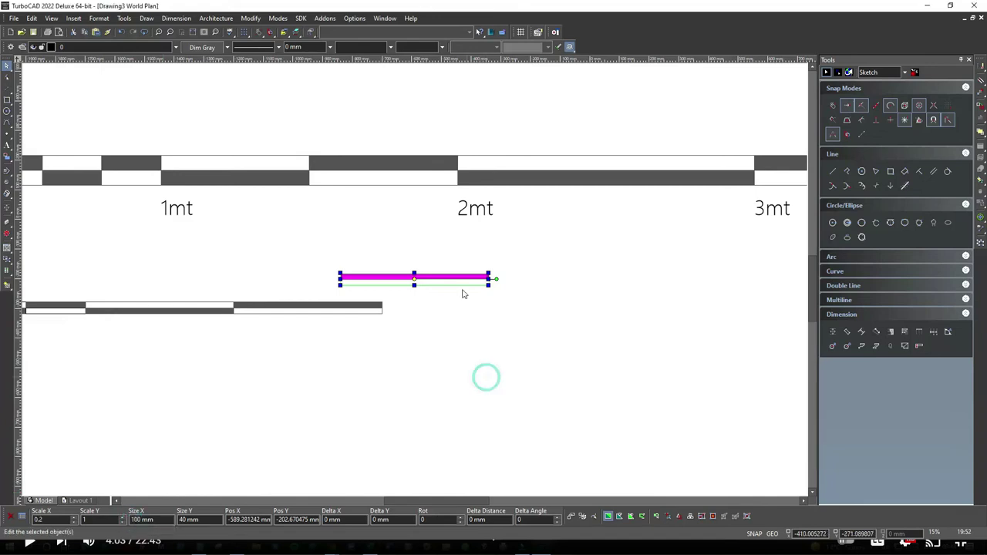
left_click(469, 318)
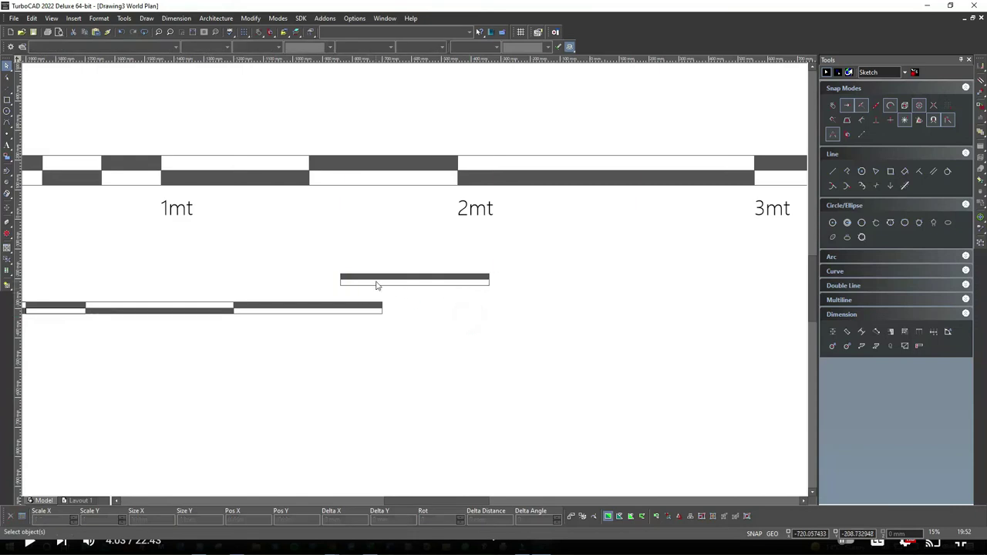
Step: Set the duplicated rectangle pair's width to 1000 mm
left_click(392, 293)
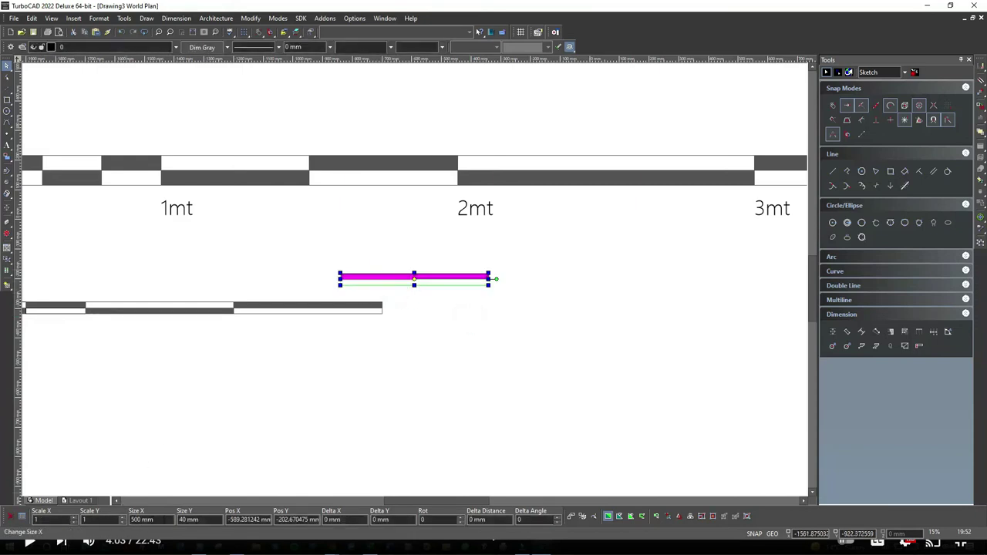
type("1000")
left_click(546, 328)
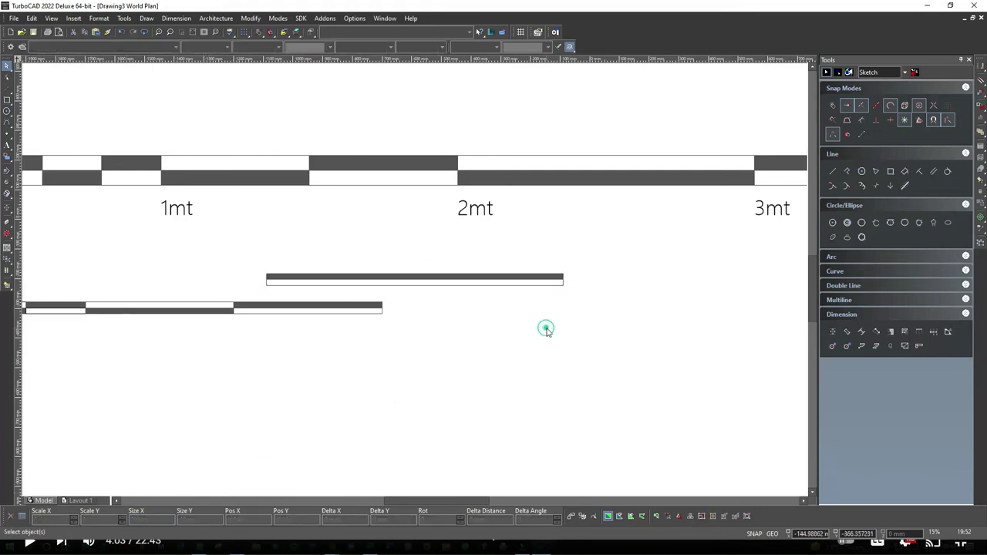
Step: Rotate the 1000 mm rectangle pair by 180 degrees so the dark segment lies in the lower row
left_click(271, 276)
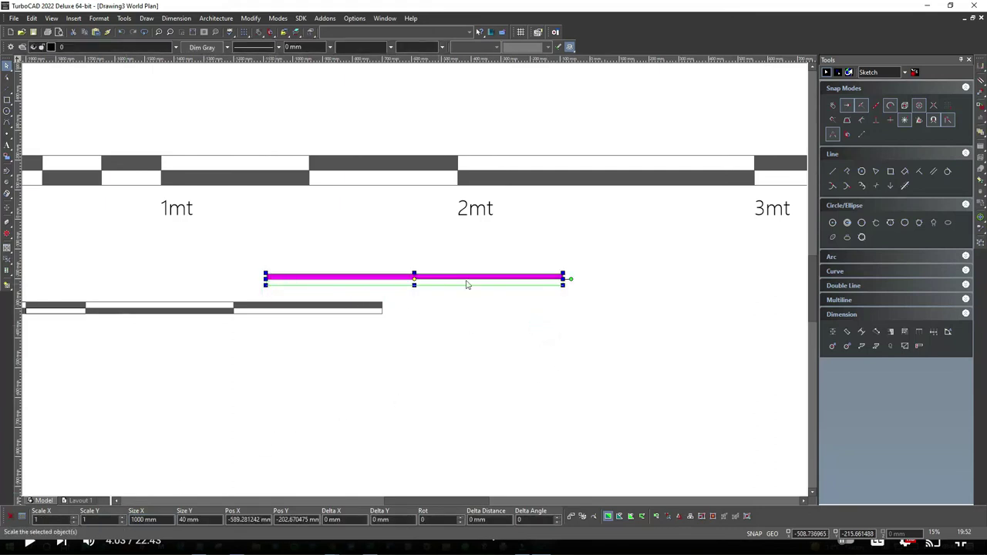
left_click(571, 278)
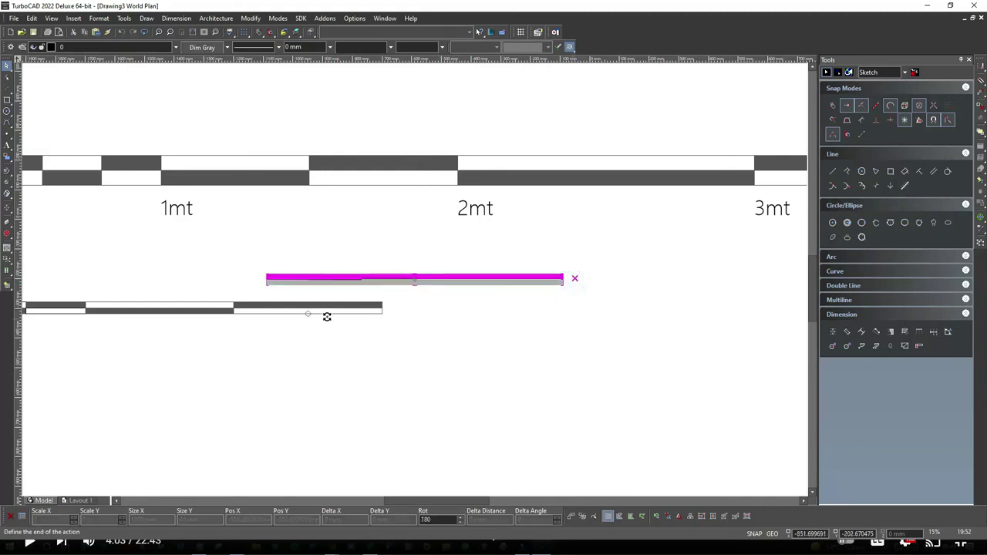
left_click(327, 317)
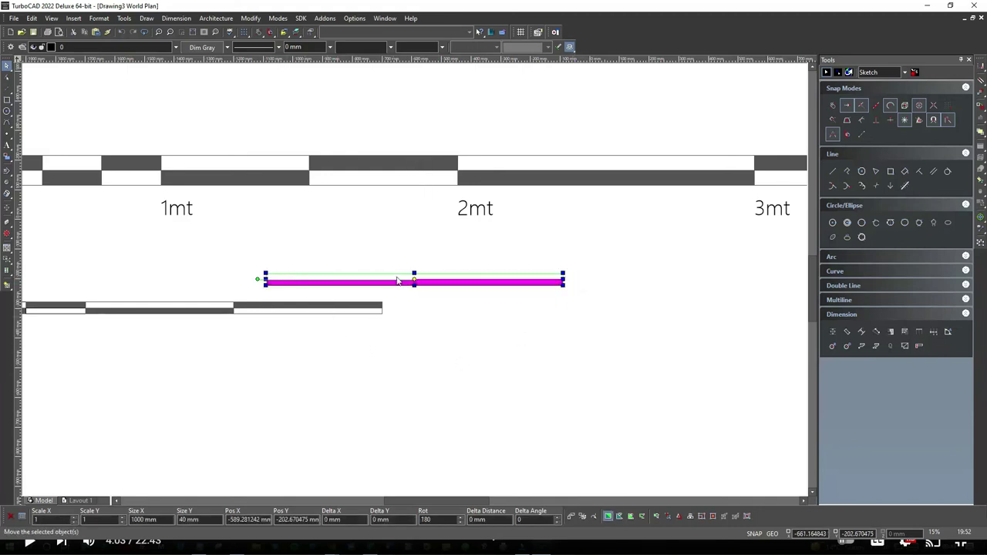
Step: Move the 1000 mm pair so its upper-left corner meets the upper-right corner of the new bar
left_click(414, 277)
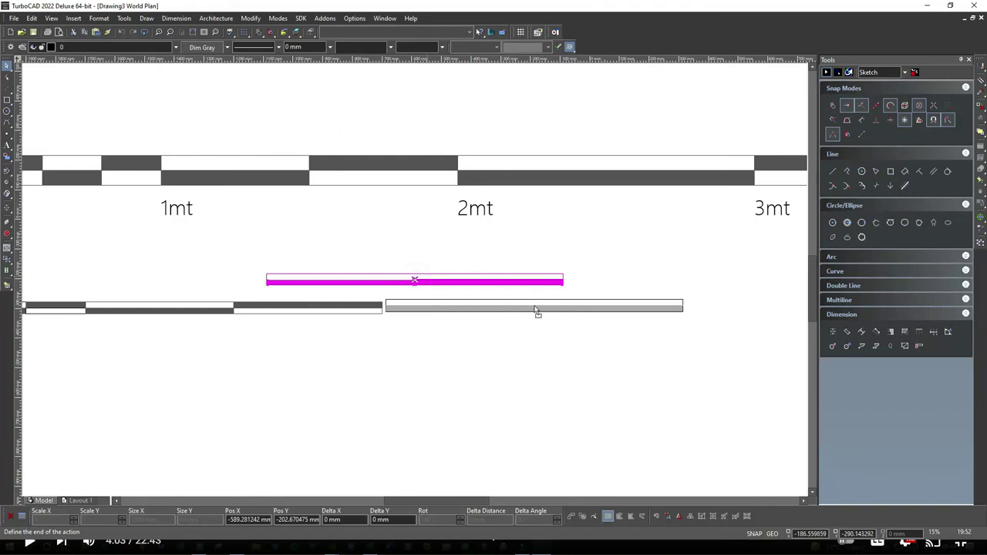
left_click(536, 310)
scroll(388, 300, "up", 5)
left_click(394, 280)
left_click(392, 279)
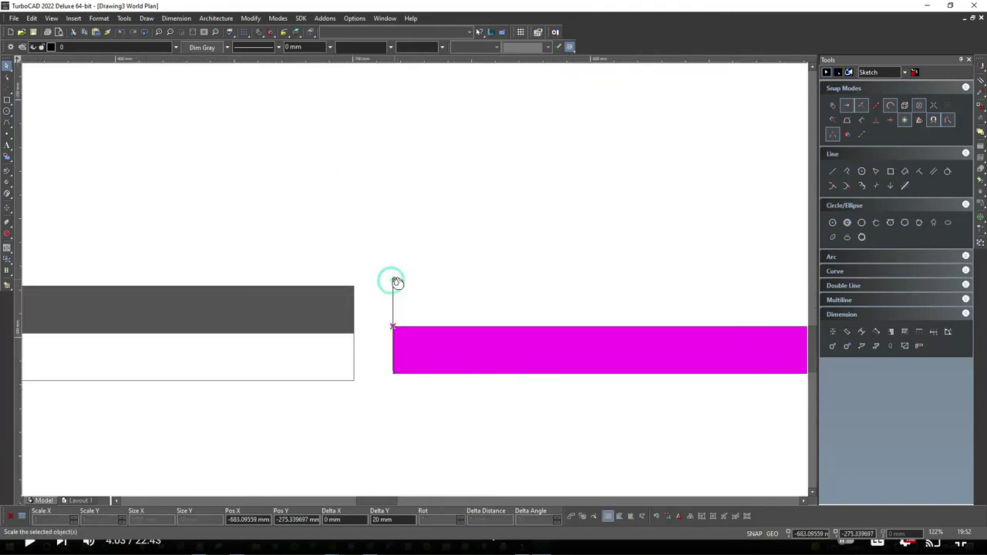
left_click(393, 279)
left_click(358, 297)
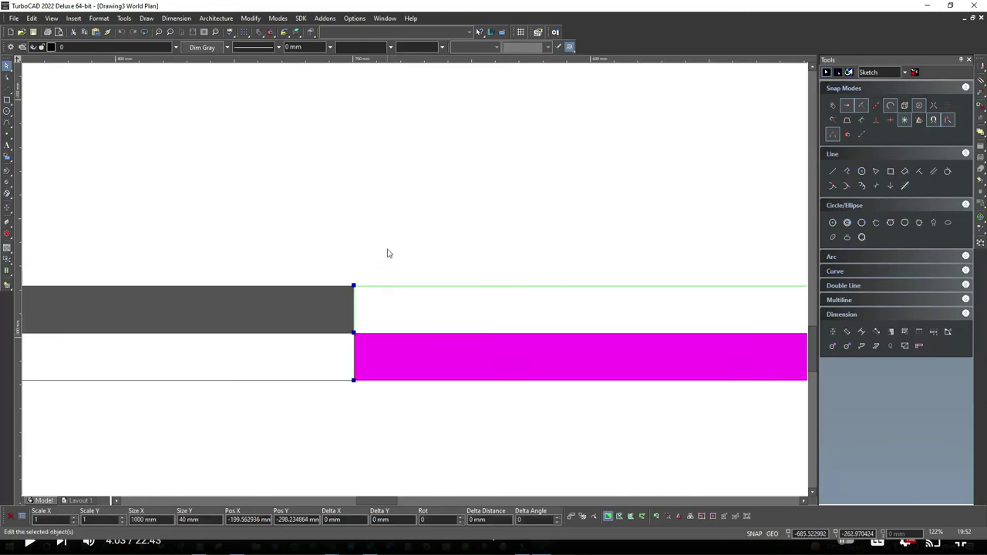
left_click(385, 247)
Step: Duplicate the attached 1000 mm pair and place the copy clear of the new bar, beneath the last segment of the 1:100 bar
scroll(357, 298, "down", 10)
scroll(295, 290, "up", 4)
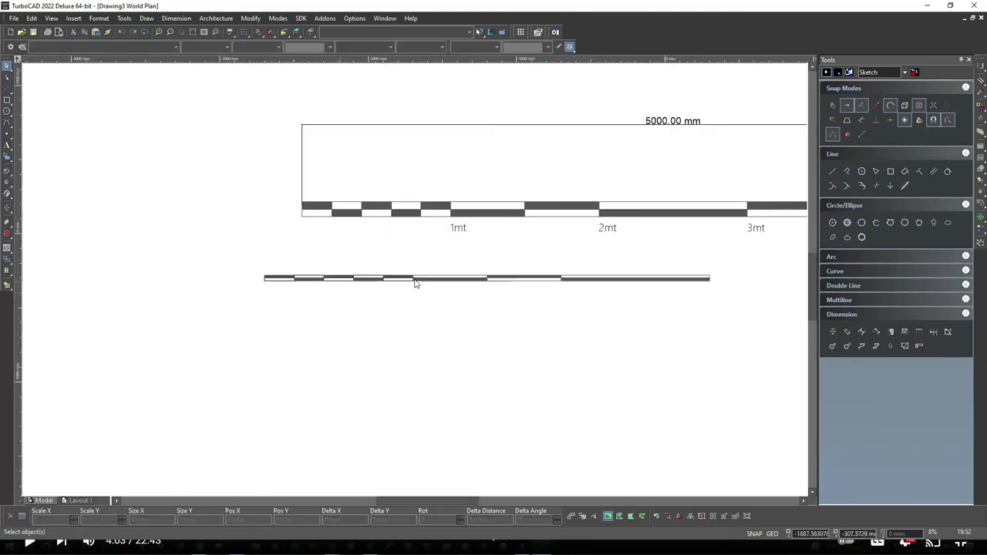
scroll(415, 284, "down", 2)
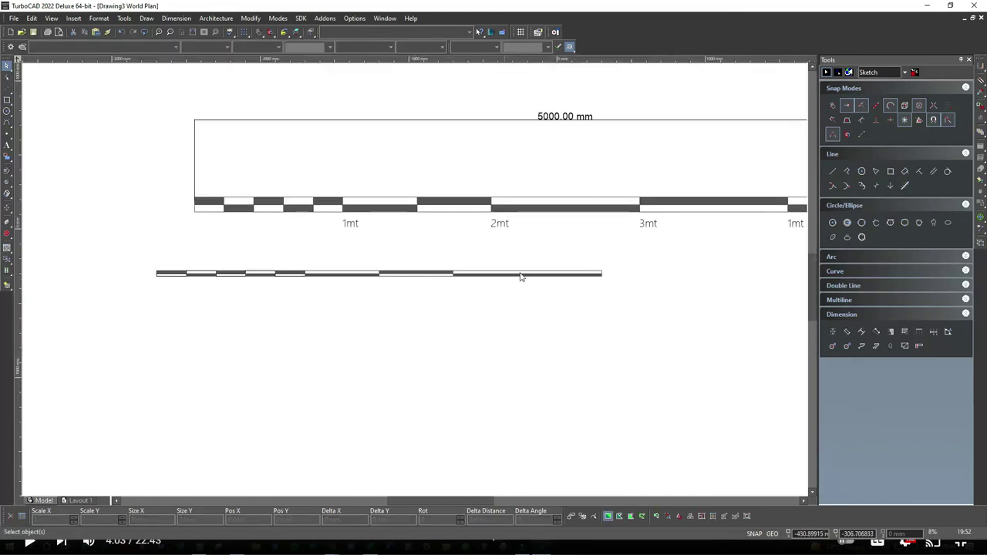
scroll(539, 281, "up", 4)
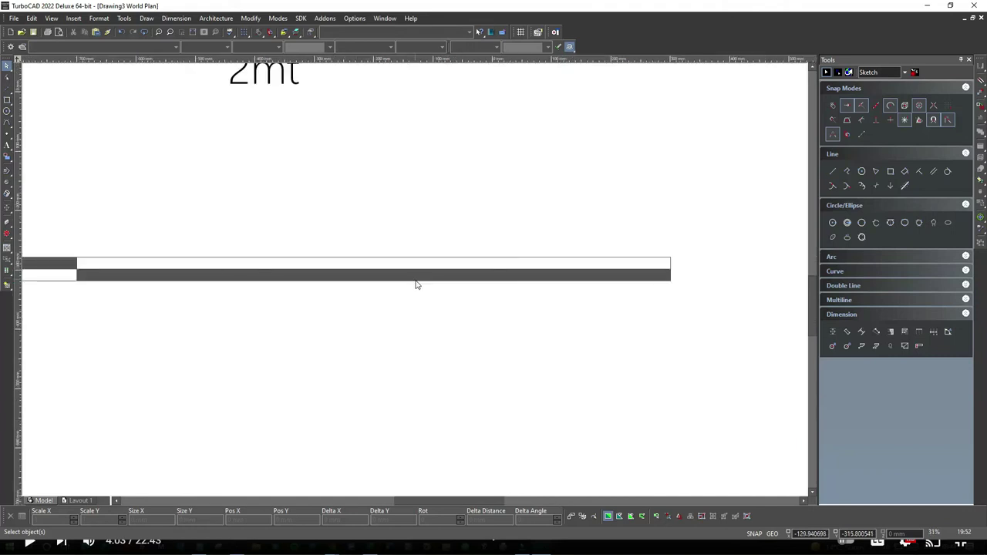
left_click(477, 303)
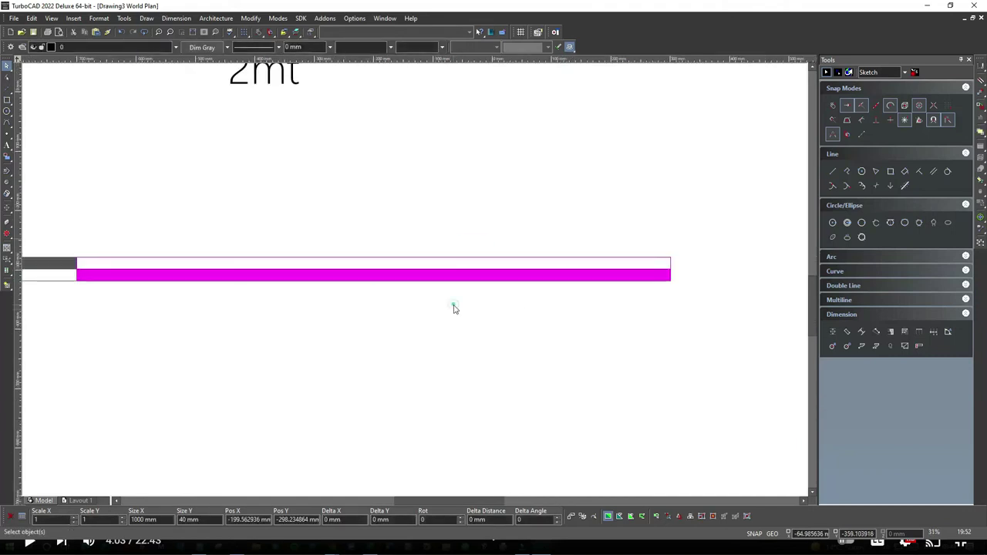
scroll(406, 306, "down", 2)
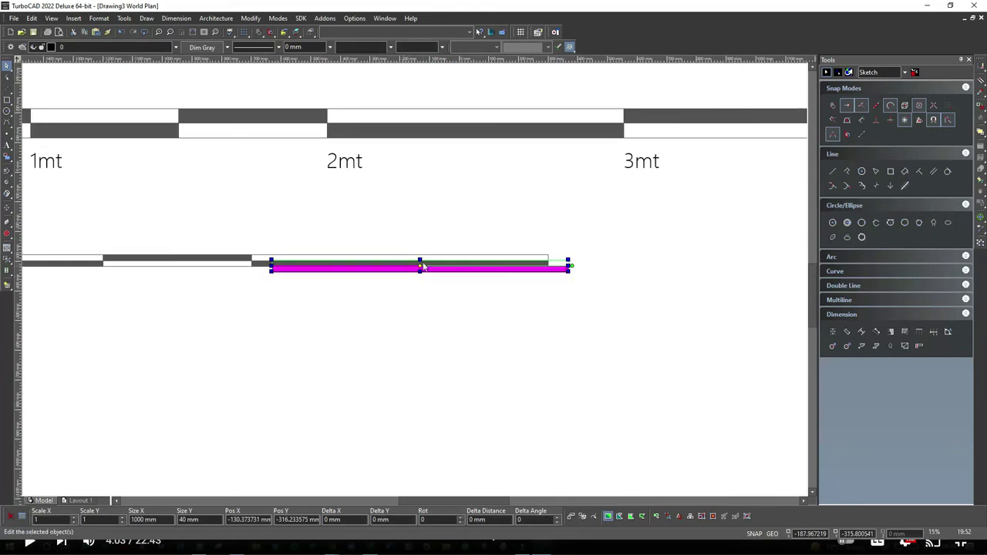
left_click_drag(420, 265, 670, 309)
scroll(415, 284, "down", 2)
left_click_drag(449, 267, 620, 257)
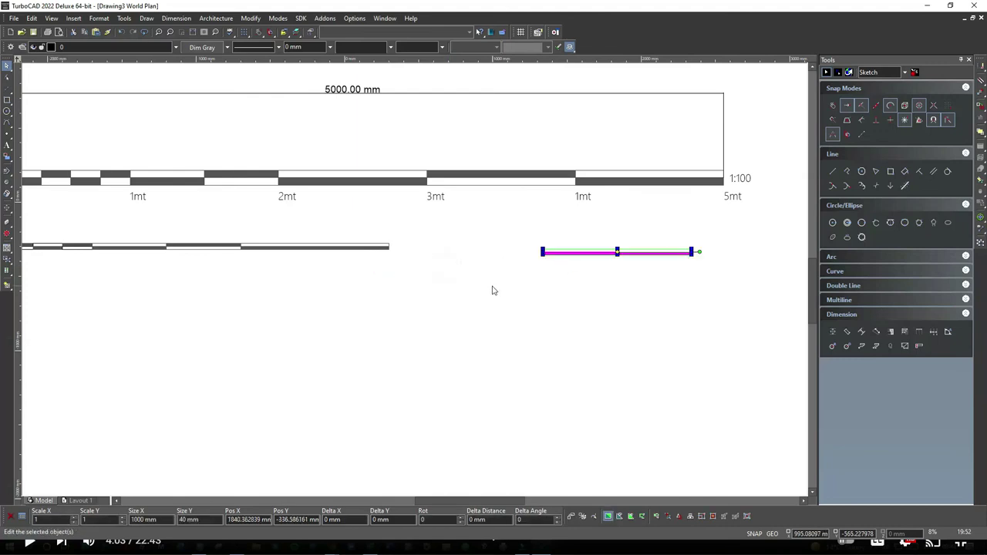
Step: Paste another copy of the 1000 mm pair and rotate it 180 degrees so the dark segment lies in the upper row
key("ctrl+v")
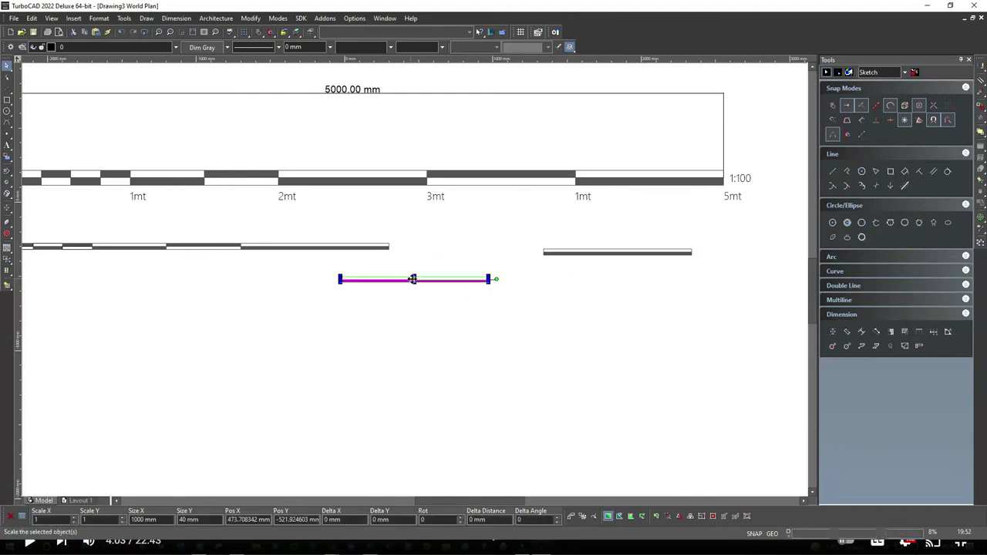
left_click(496, 278)
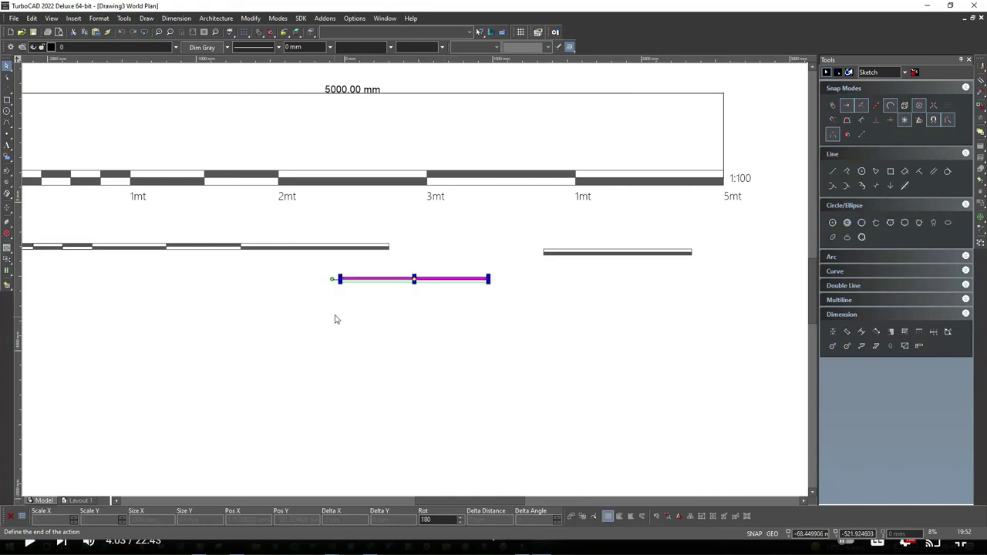
left_click(370, 294)
left_click_drag(318, 273, 503, 300)
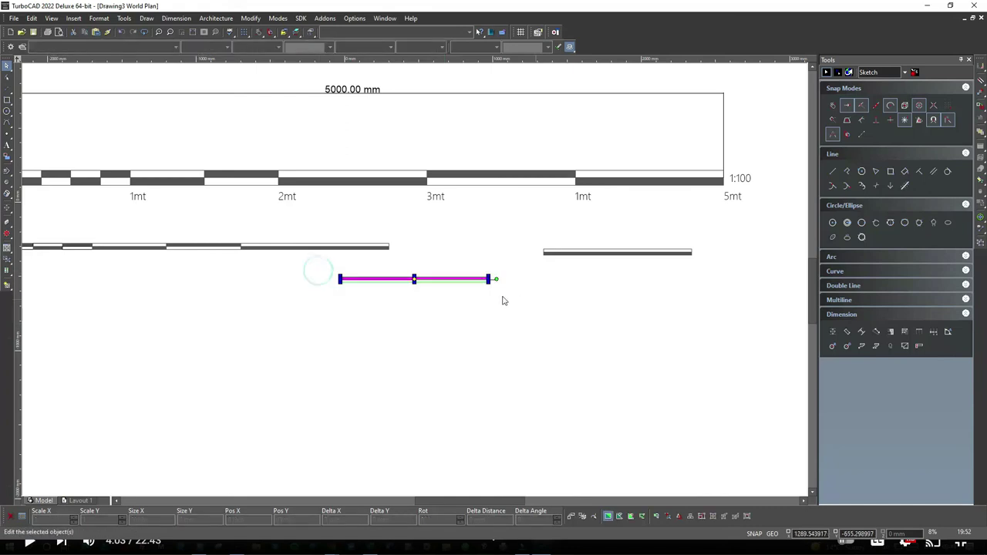
Step: Move the rotated 1000 mm pair so its upper-left corner snaps to the new bar's upper-right end corner
left_click(414, 279)
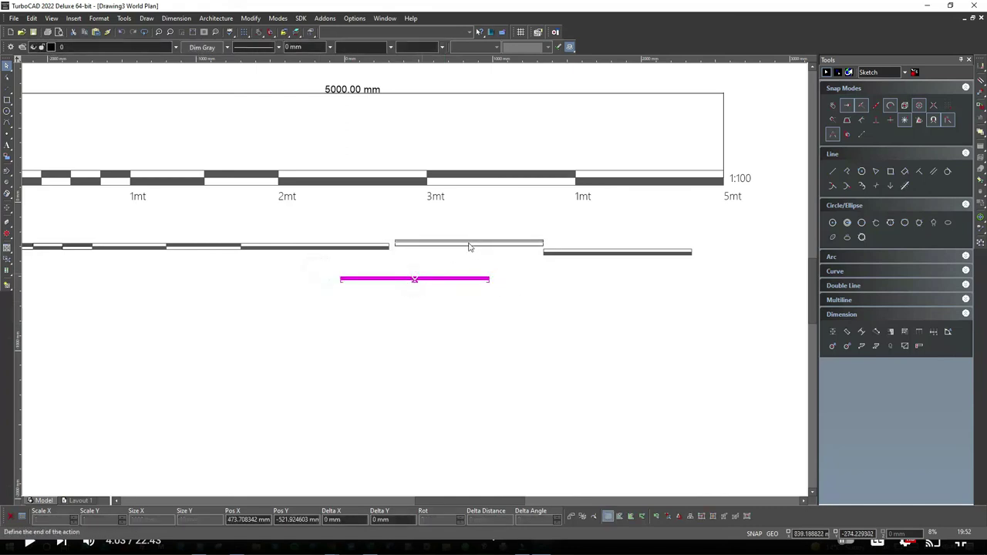
left_click(468, 245)
scroll(415, 283, "up", 10)
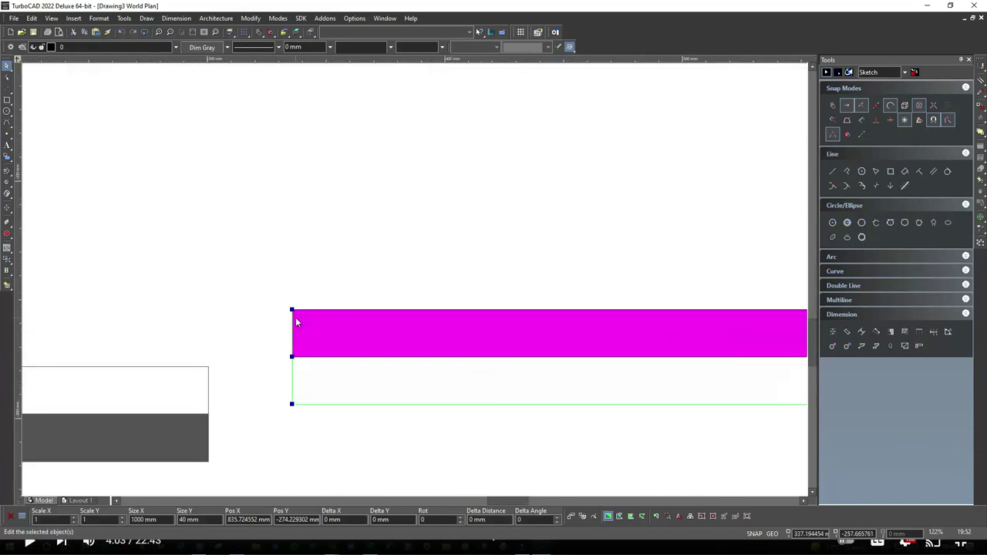
left_click(293, 313)
left_click(294, 312)
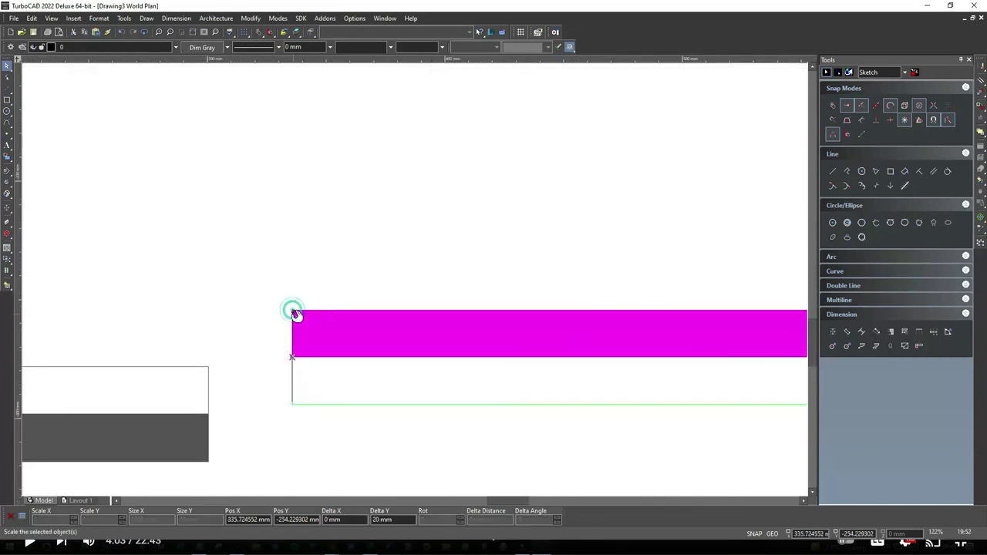
left_click_drag(291, 309, 211, 367)
left_click(258, 319)
Step: Attach the remaining 1000 mm pair, dark half below, by snapping its upper-left corner to the new bar's upper-right end corner
scroll(388, 347, "down", 10)
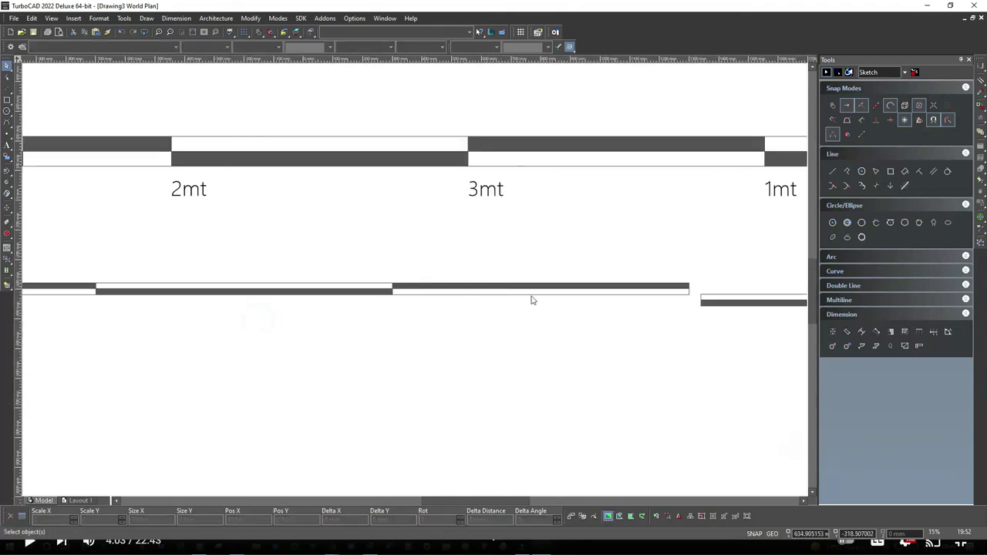
scroll(447, 289, "up", 3)
left_click_drag(445, 282, 421, 246)
scroll(432, 277, "up", 5)
left_click(411, 278)
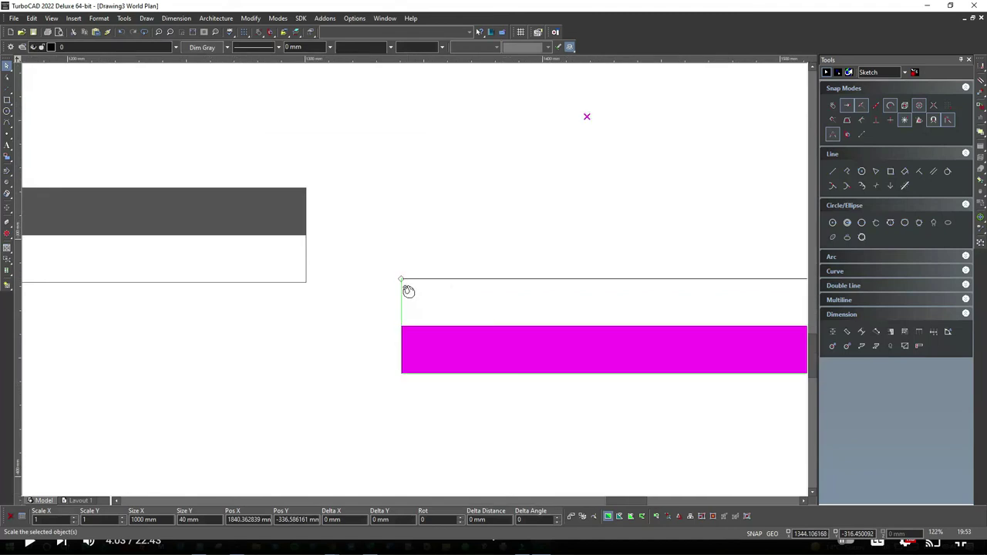
key("ctrl+z")
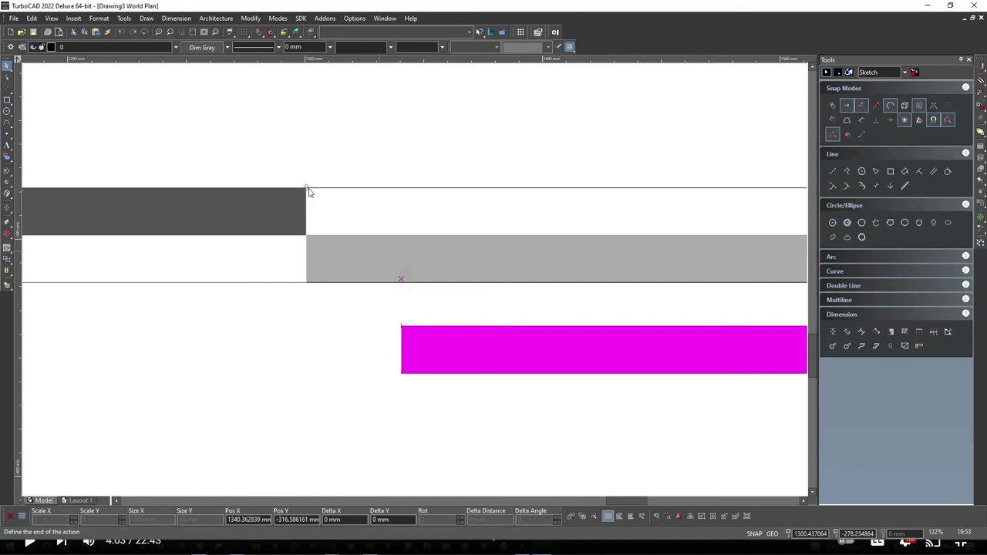
left_click(333, 168)
key("Escape")
scroll(414, 283, "down", 3)
scroll(453, 312, "down", 3)
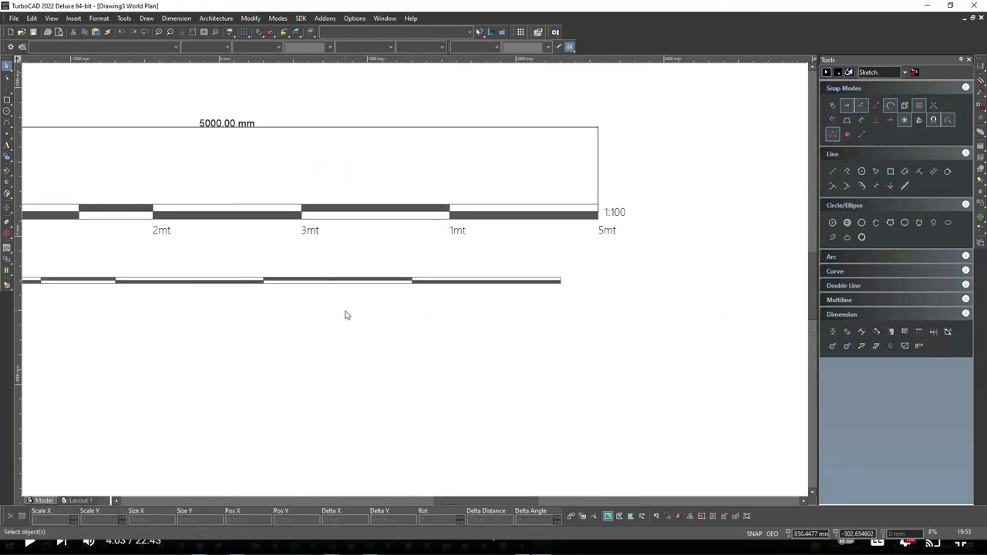
Step: Dimension the overall length of the new bar from its left end to its right end, placing the dimension line above it
scroll(414, 284, "down", 2)
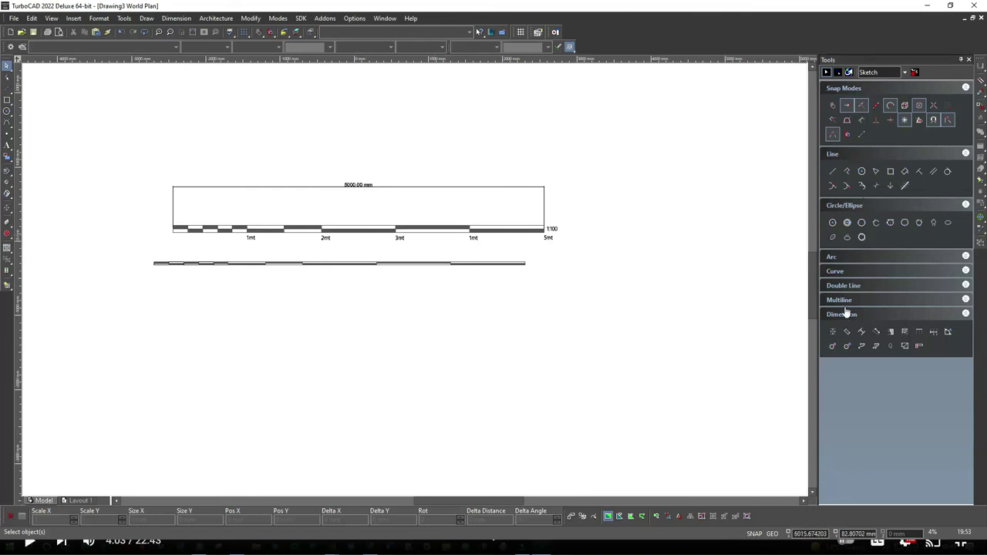
scroll(150, 260, "up", 3)
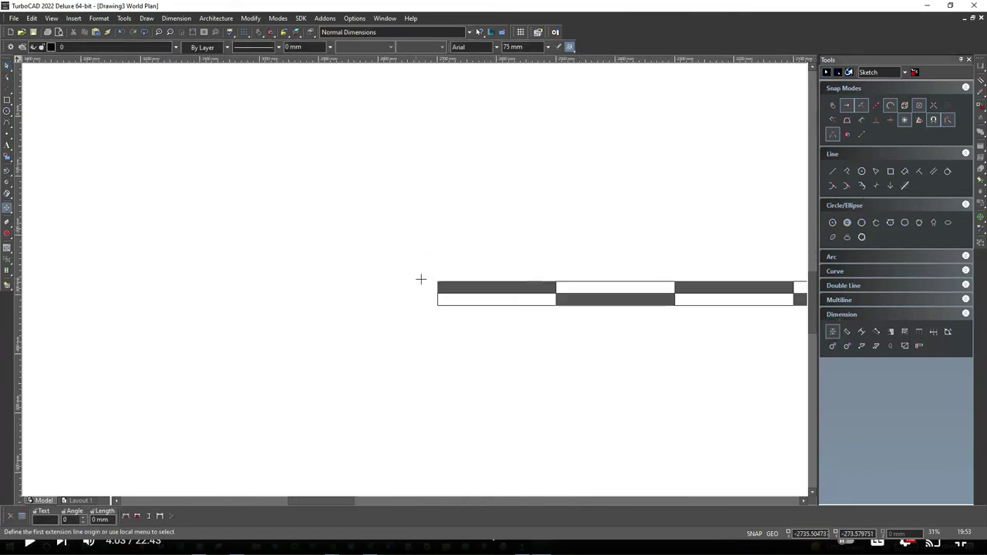
left_click(437, 289)
scroll(421, 284, "down", 5)
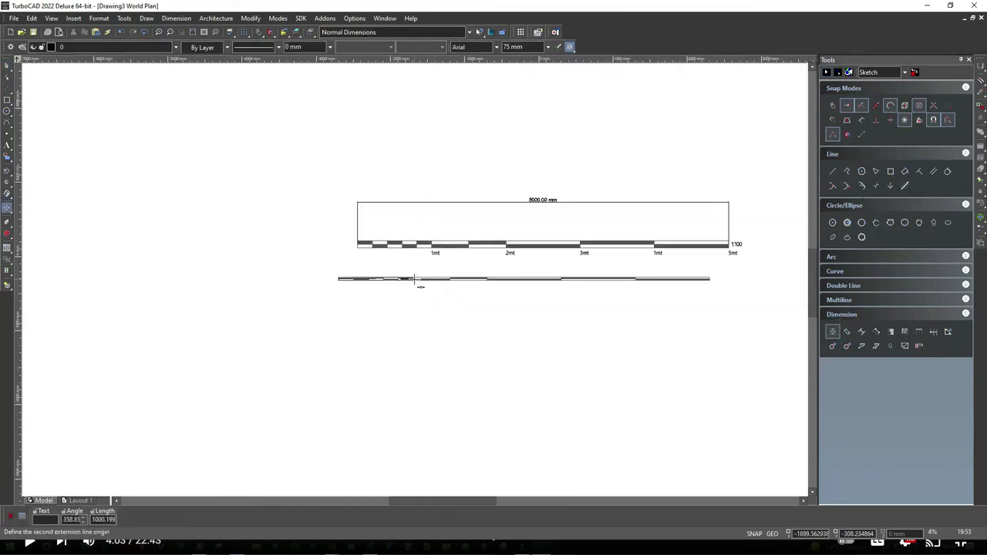
scroll(420, 280, "up", 1)
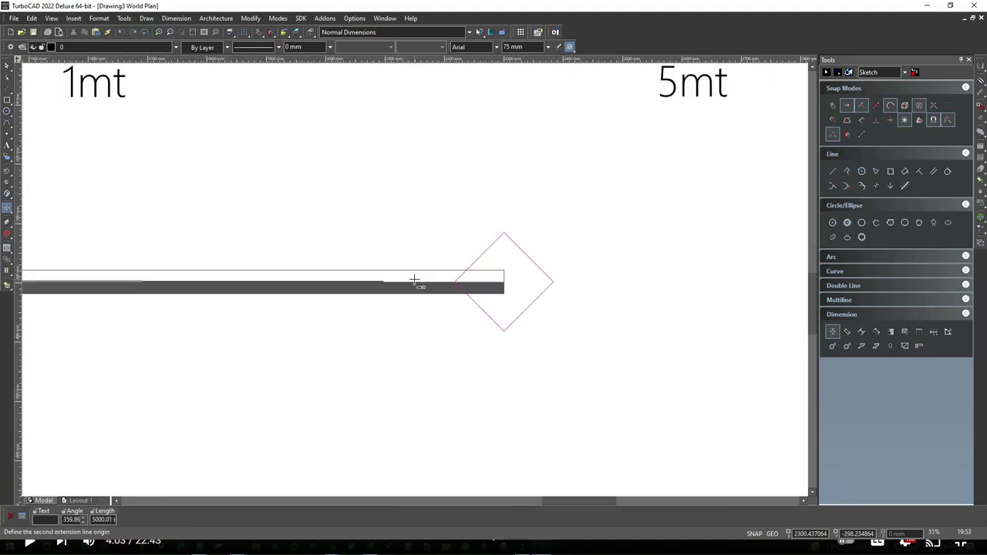
left_click(503, 274)
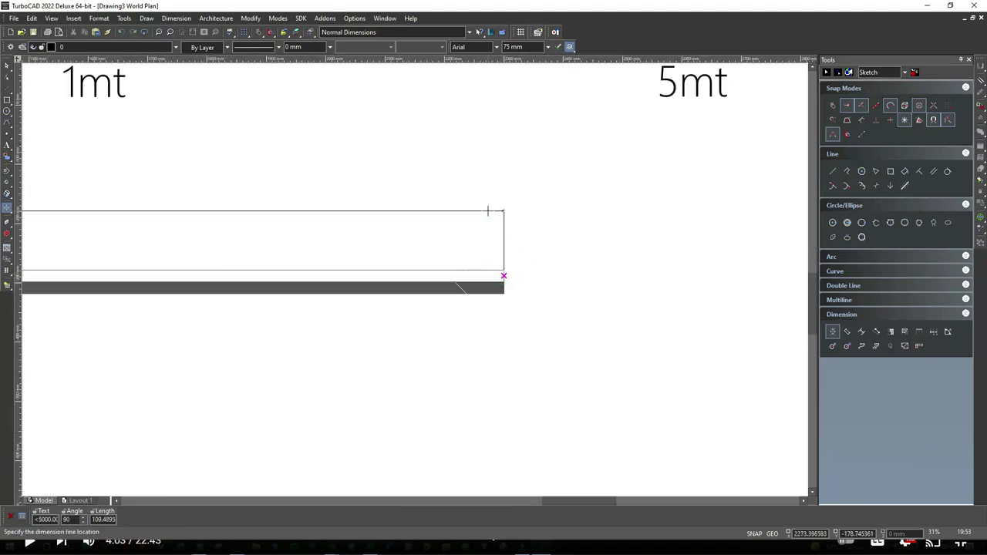
scroll(463, 224, "down", 5)
left_click(377, 278)
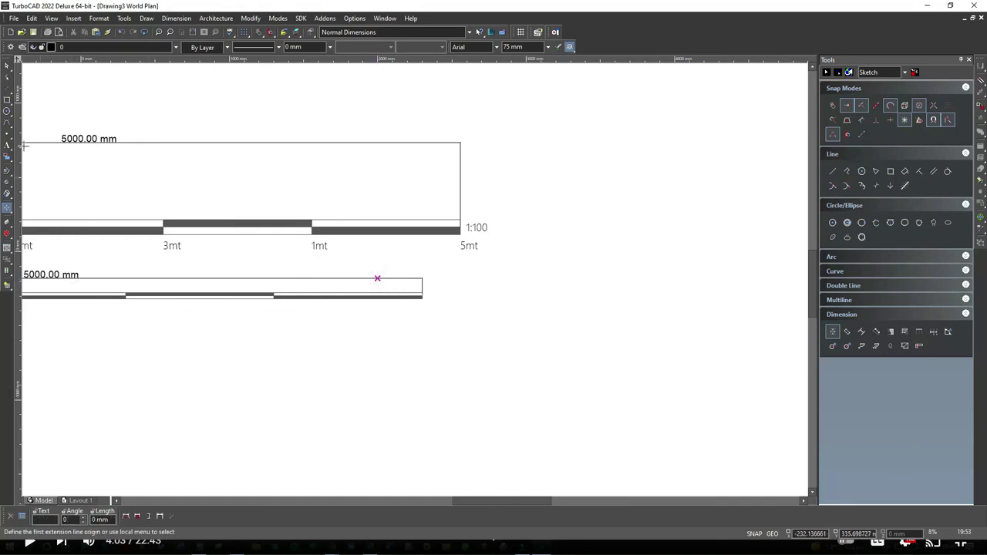
left_click(84, 85)
left_click(45, 74)
left_click(171, 99)
left_click(126, 33)
left_click(9, 68)
scroll(414, 282, "down", 2)
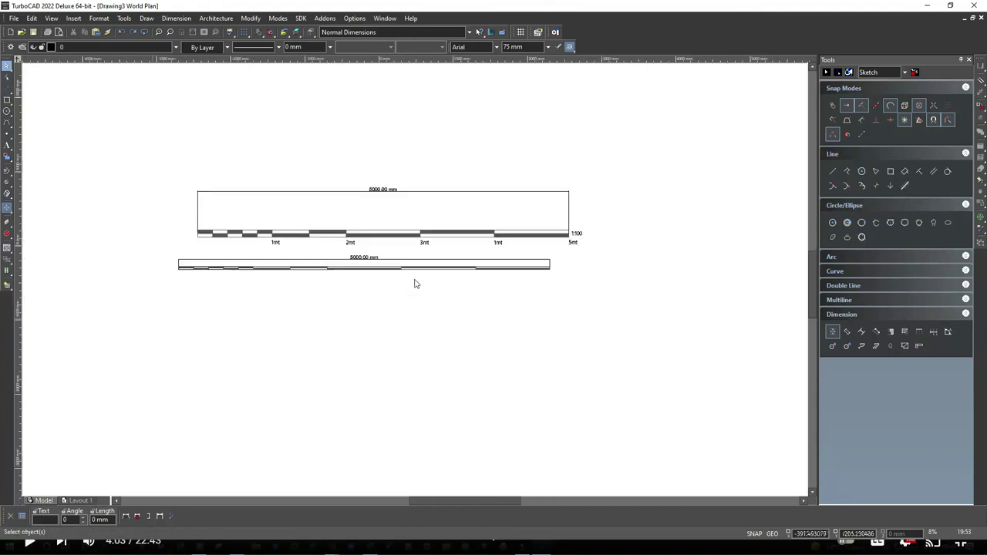
Step: Delete the overall length dimension above the new bar
scroll(397, 285, "down", 2)
scroll(415, 284, "up", 5)
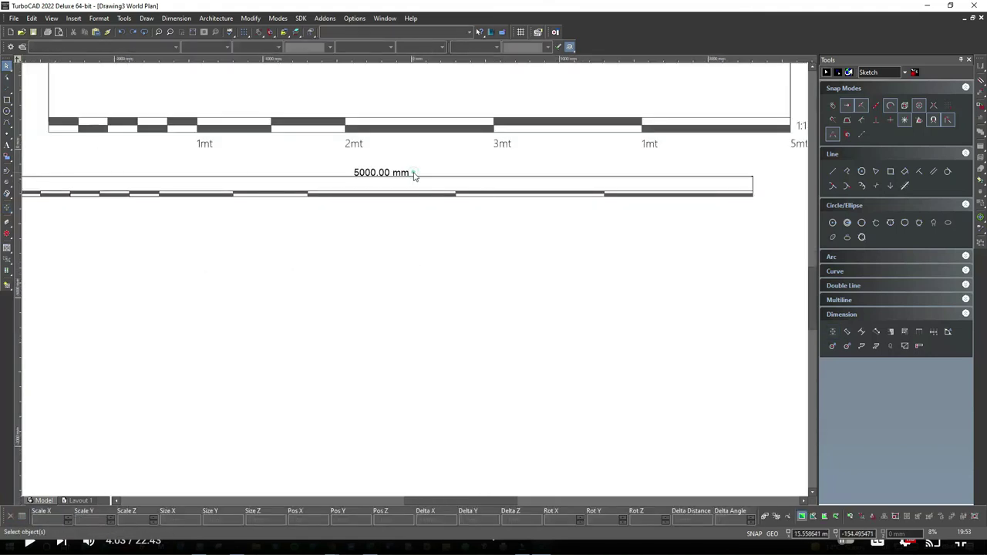
left_click(340, 179)
key("Delete")
Step: Select all segments of the new bar and stretch them vertically to a height of about 88 mm, keeping the length unchanged
scroll(392, 280, "down", 2)
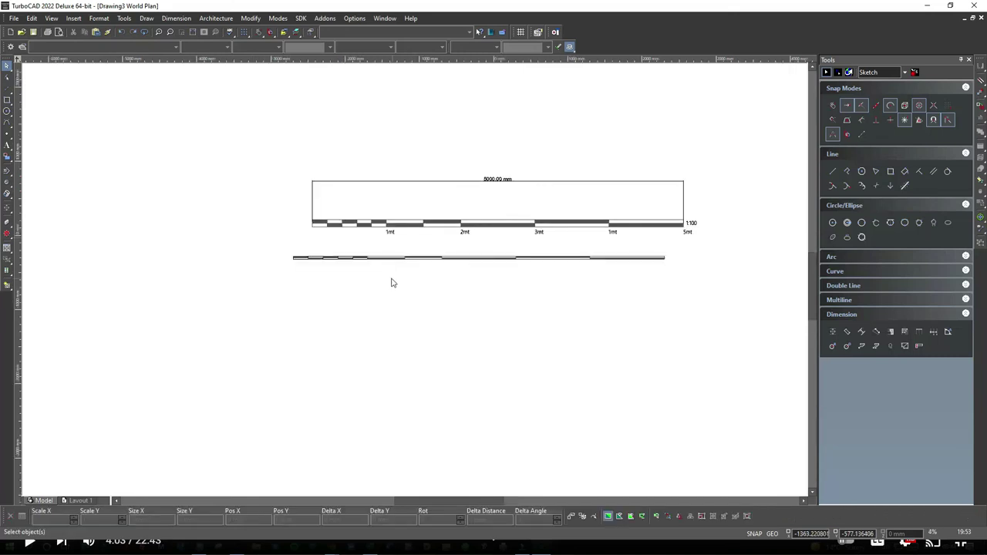
left_click_drag(682, 275, 288, 251)
scroll(424, 265, "up", 4)
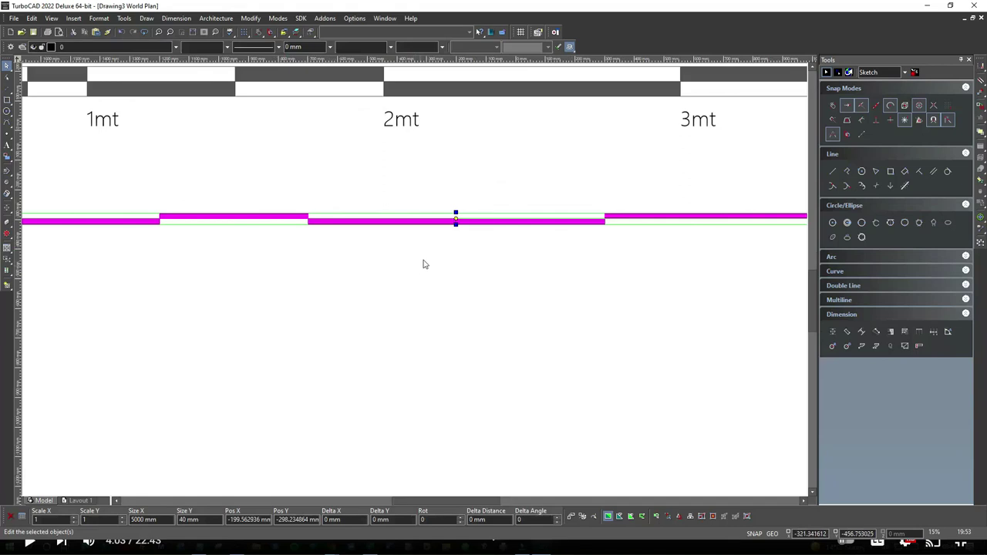
left_click_drag(456, 219, 456, 238)
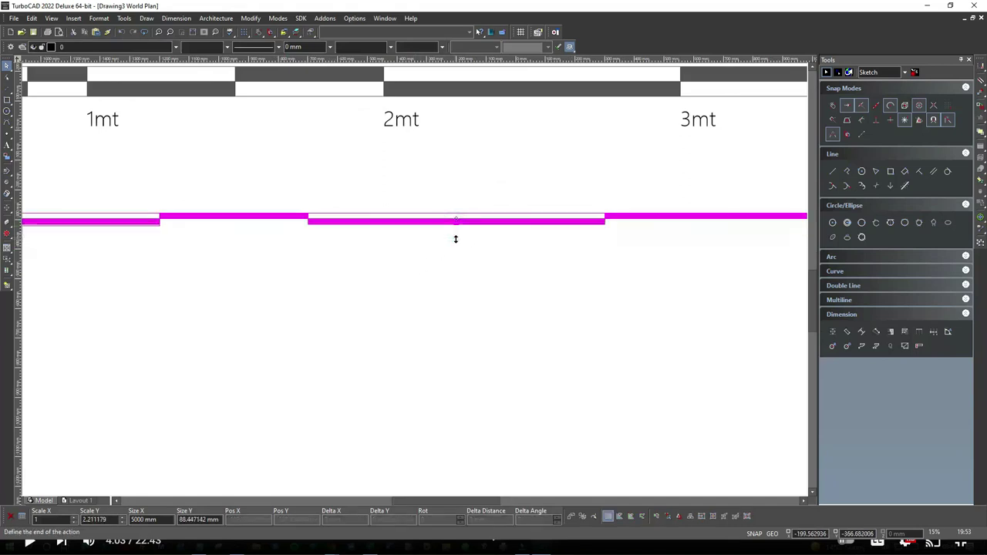
left_click(427, 293)
scroll(414, 284, "down", 4)
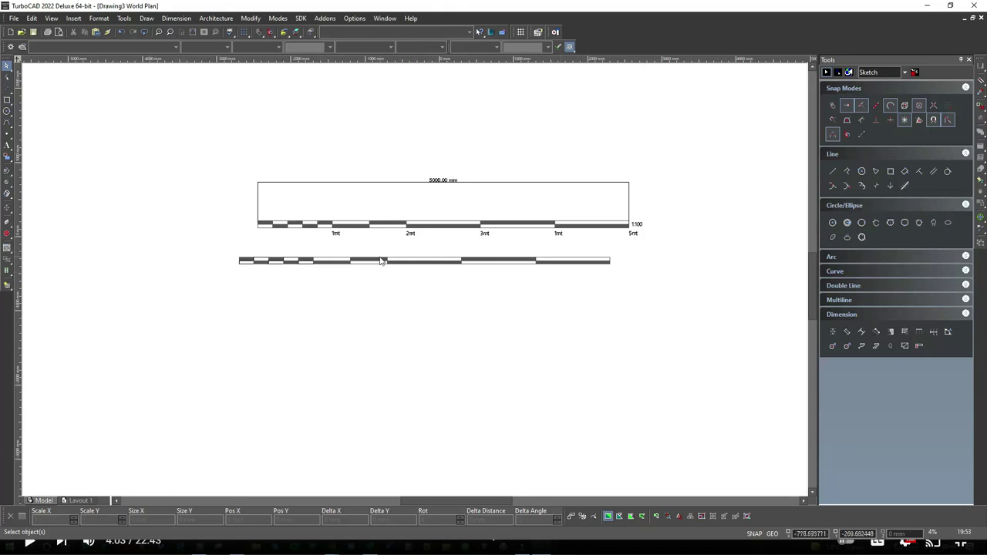
right_click(370, 218)
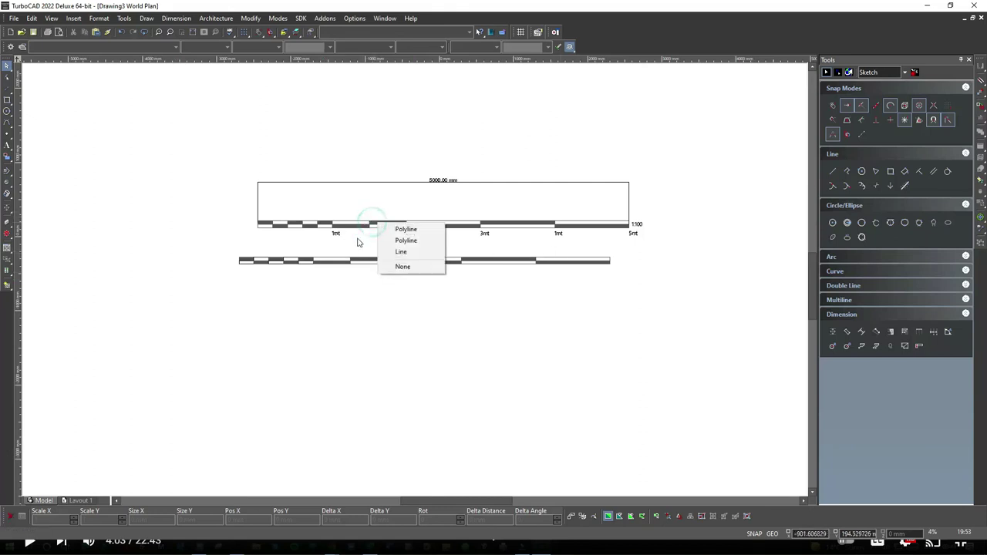
left_click(346, 240)
left_click(334, 232)
left_click(370, 244)
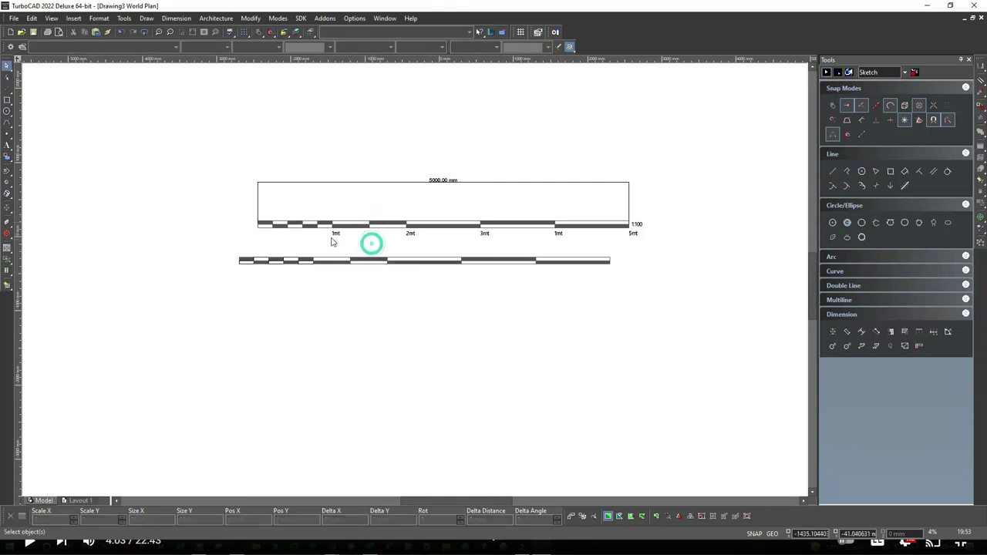
Step: Duplicate the row of metre labels (1mt to 5mt) under the 1:100 bar and align the copy beneath the new bar
left_click_drag(330, 224, 647, 250)
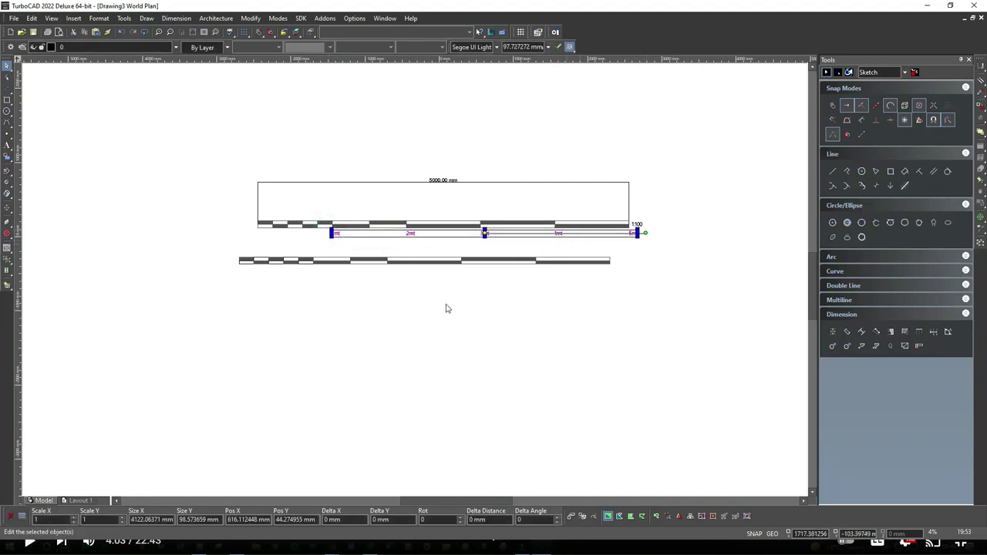
left_click(383, 306)
key("ctrl+v")
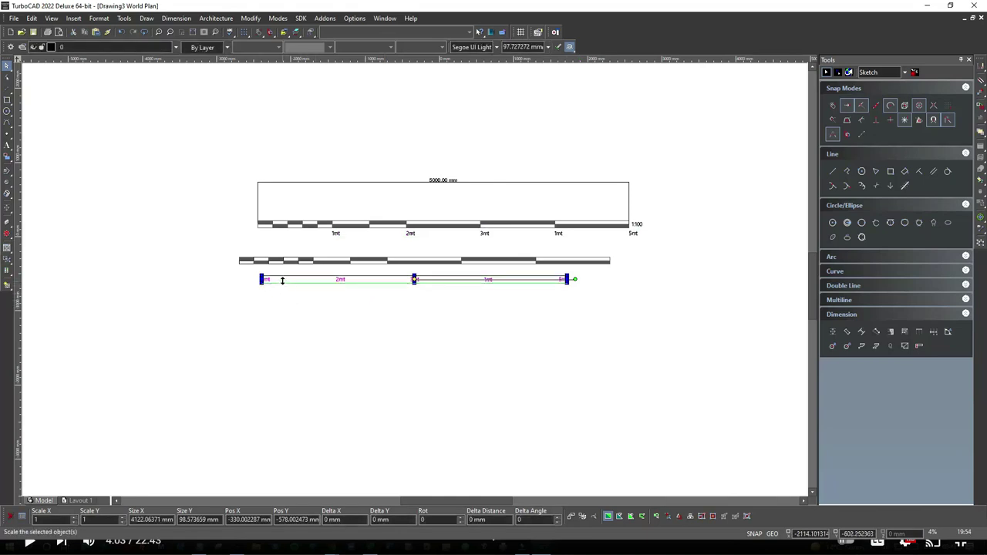
scroll(280, 280, "up", 3)
left_click_drag(417, 278, 624, 227)
left_click(584, 283)
scroll(584, 316, "down", 3)
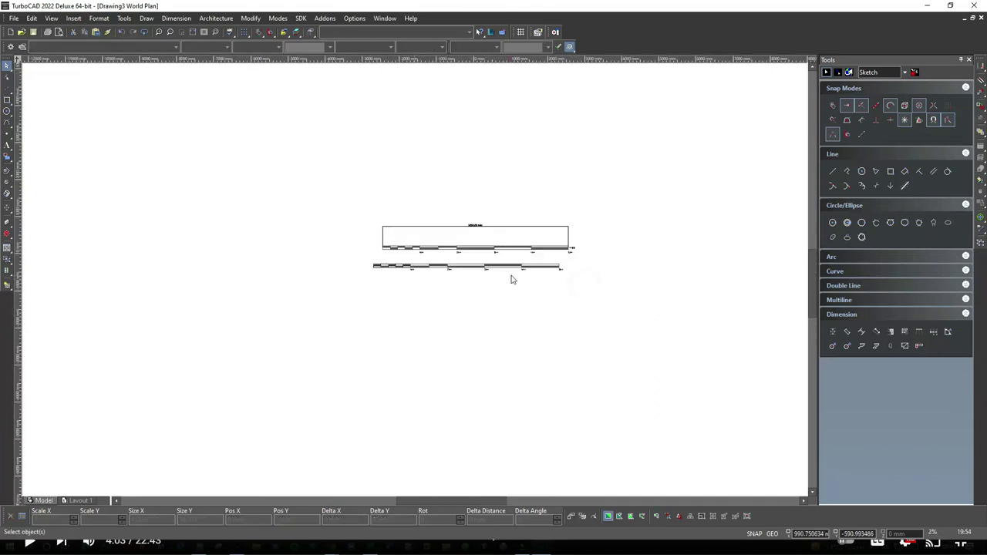
Step: Place the 1:100 scale label beside the right end of the new bar
scroll(511, 277, "up", 4)
left_click(630, 171)
left_click(667, 198)
left_click_drag(634, 183, 596, 257)
scroll(596, 256, "up", 4)
left_click(375, 320)
Step: Delete the original scale bar together with its metre labels and overall dimension
scroll(415, 283, "down", 6)
scroll(415, 283, "down", 2)
mouse_move(235, 227)
left_mouse_down()
mouse_move(381, 282)
mouse_move(447, 274)
left_mouse_up()
key("Delete")
Step: Select the whole new scale bar with its labels and move it upward and slightly to the right
left_click_drag(229, 260, 357, 296)
scroll(330, 280, "up", 3)
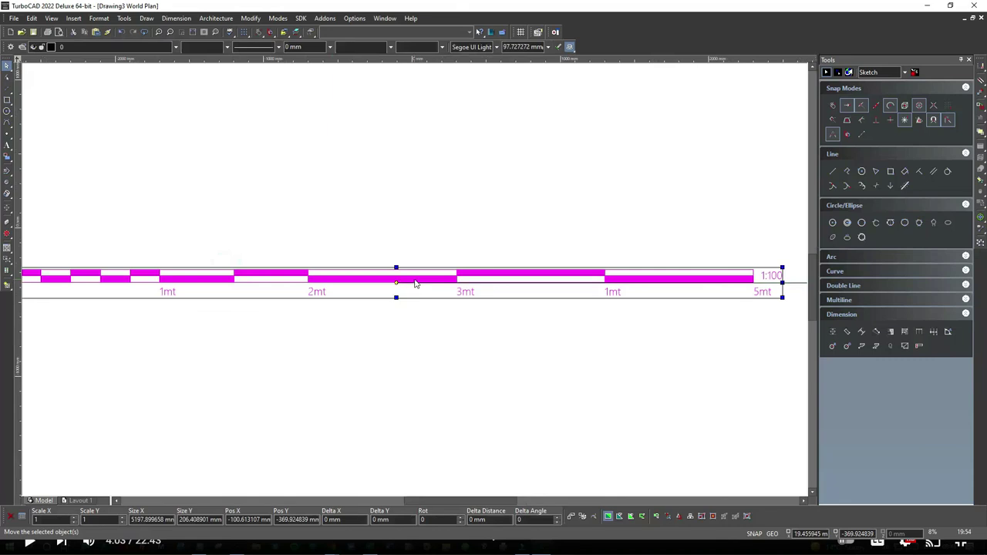
left_click_drag(411, 280, 466, 197)
left_click(565, 258)
scroll(414, 283, "down", 3)
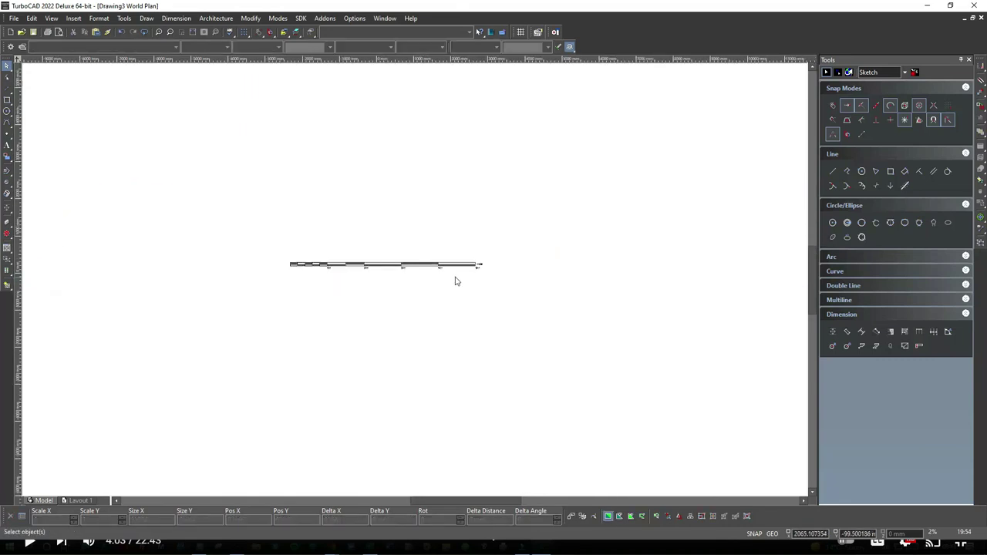
scroll(454, 278, "up", 2)
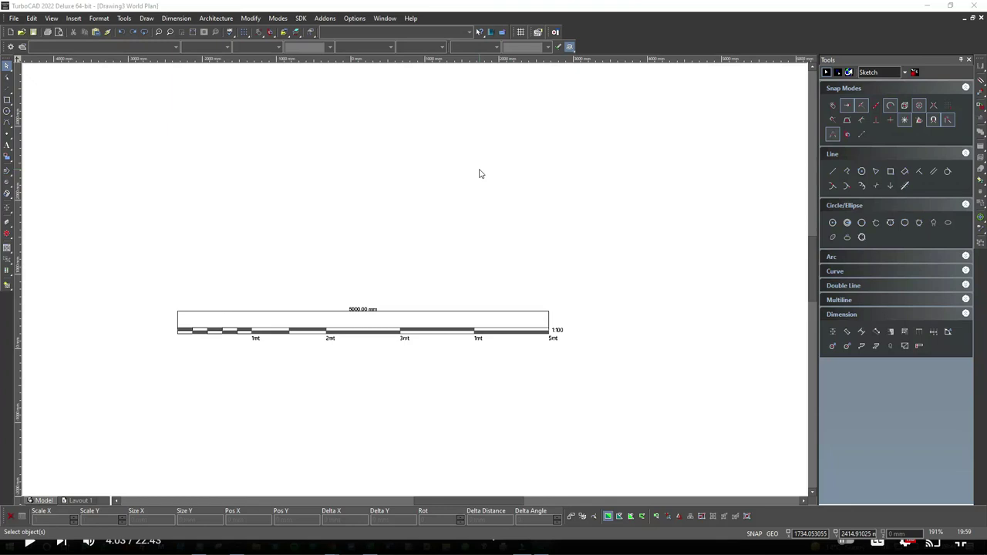